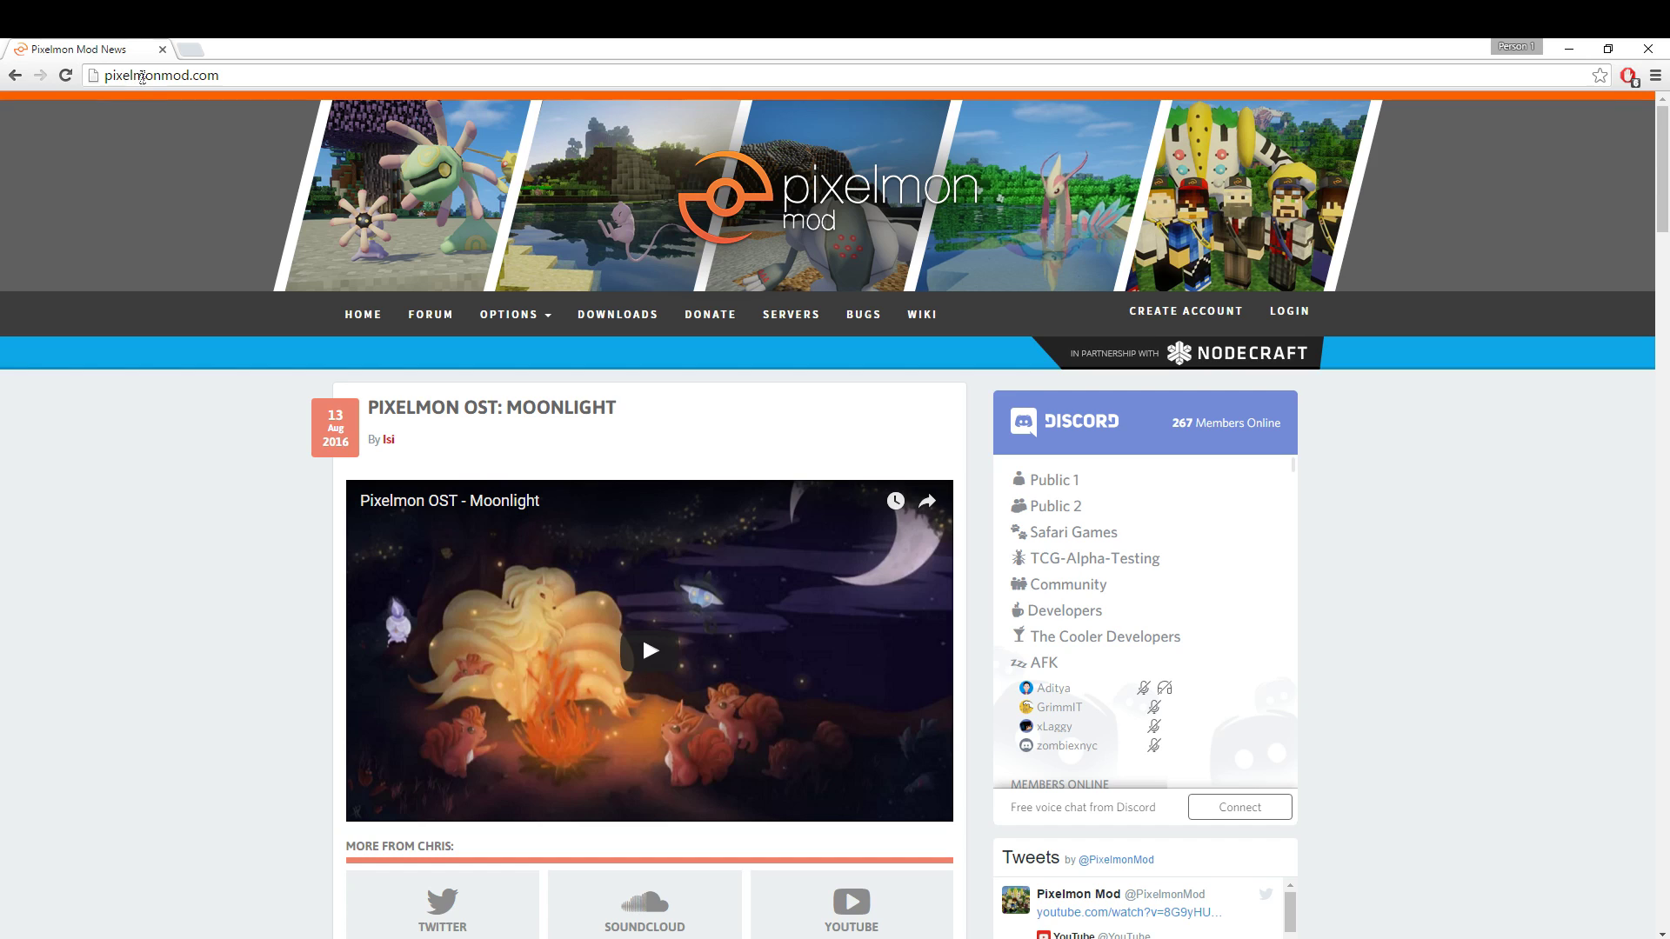
Download the PixelmonLauncherBeta-2.0.23 zip from the Pixelmon downloads page in Chrome.
{"action": "left_click", "coordinate": [604, 308]}
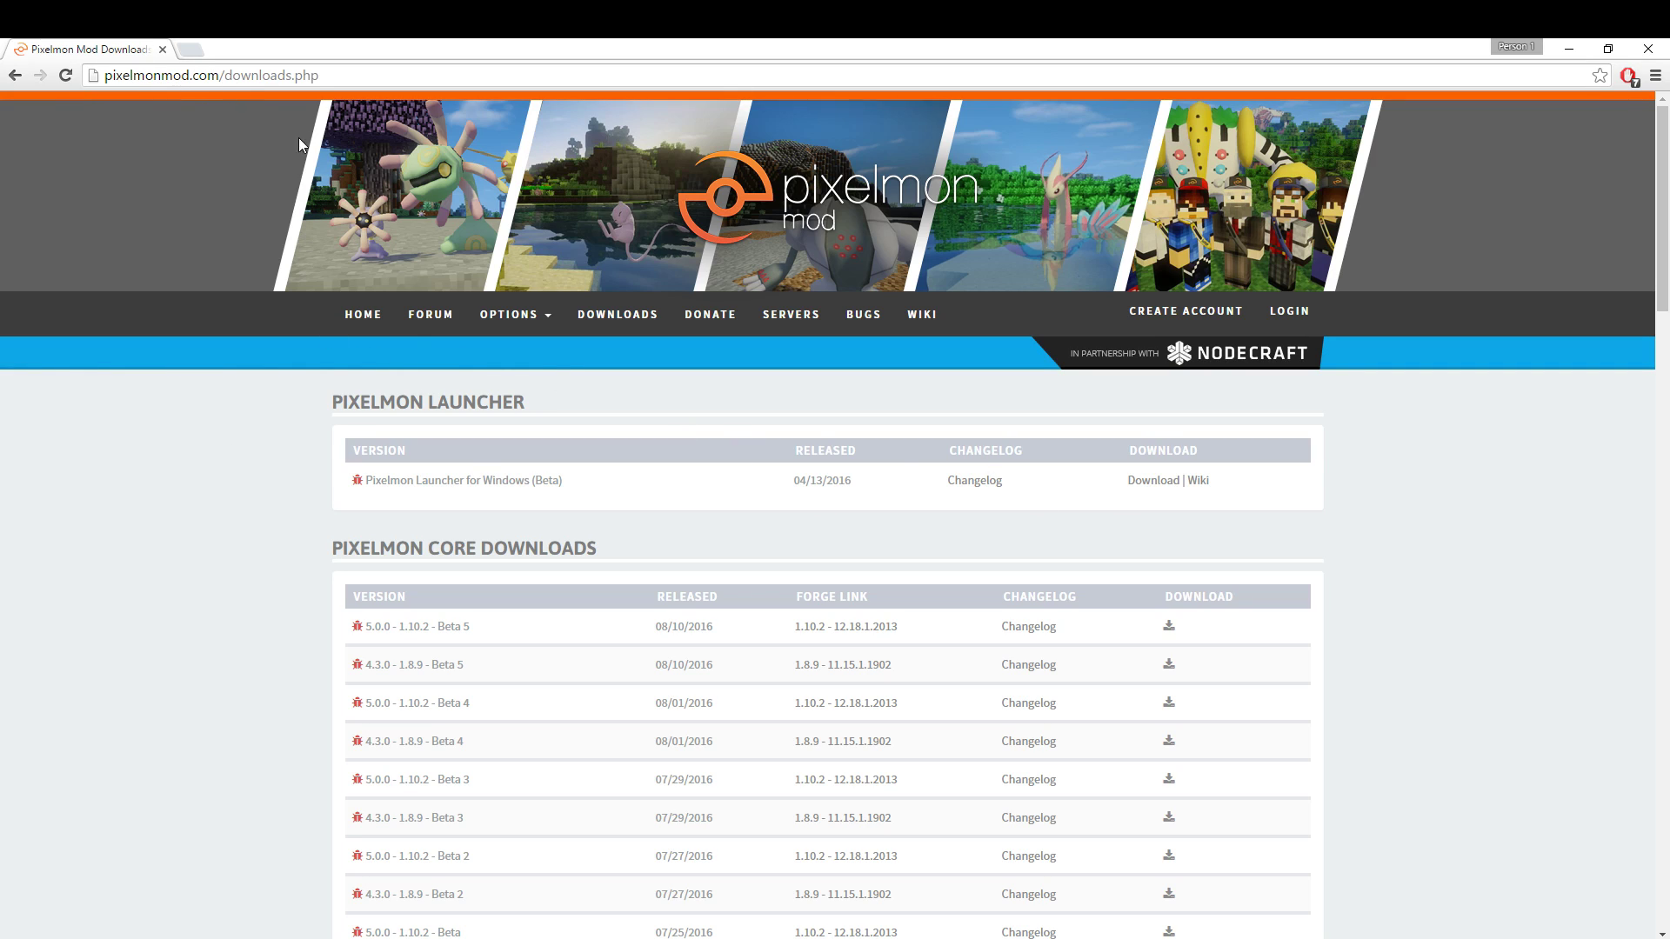
{"action": "left_click", "coordinate": [624, 314]}
{"action": "left_click", "coordinate": [1141, 484]}
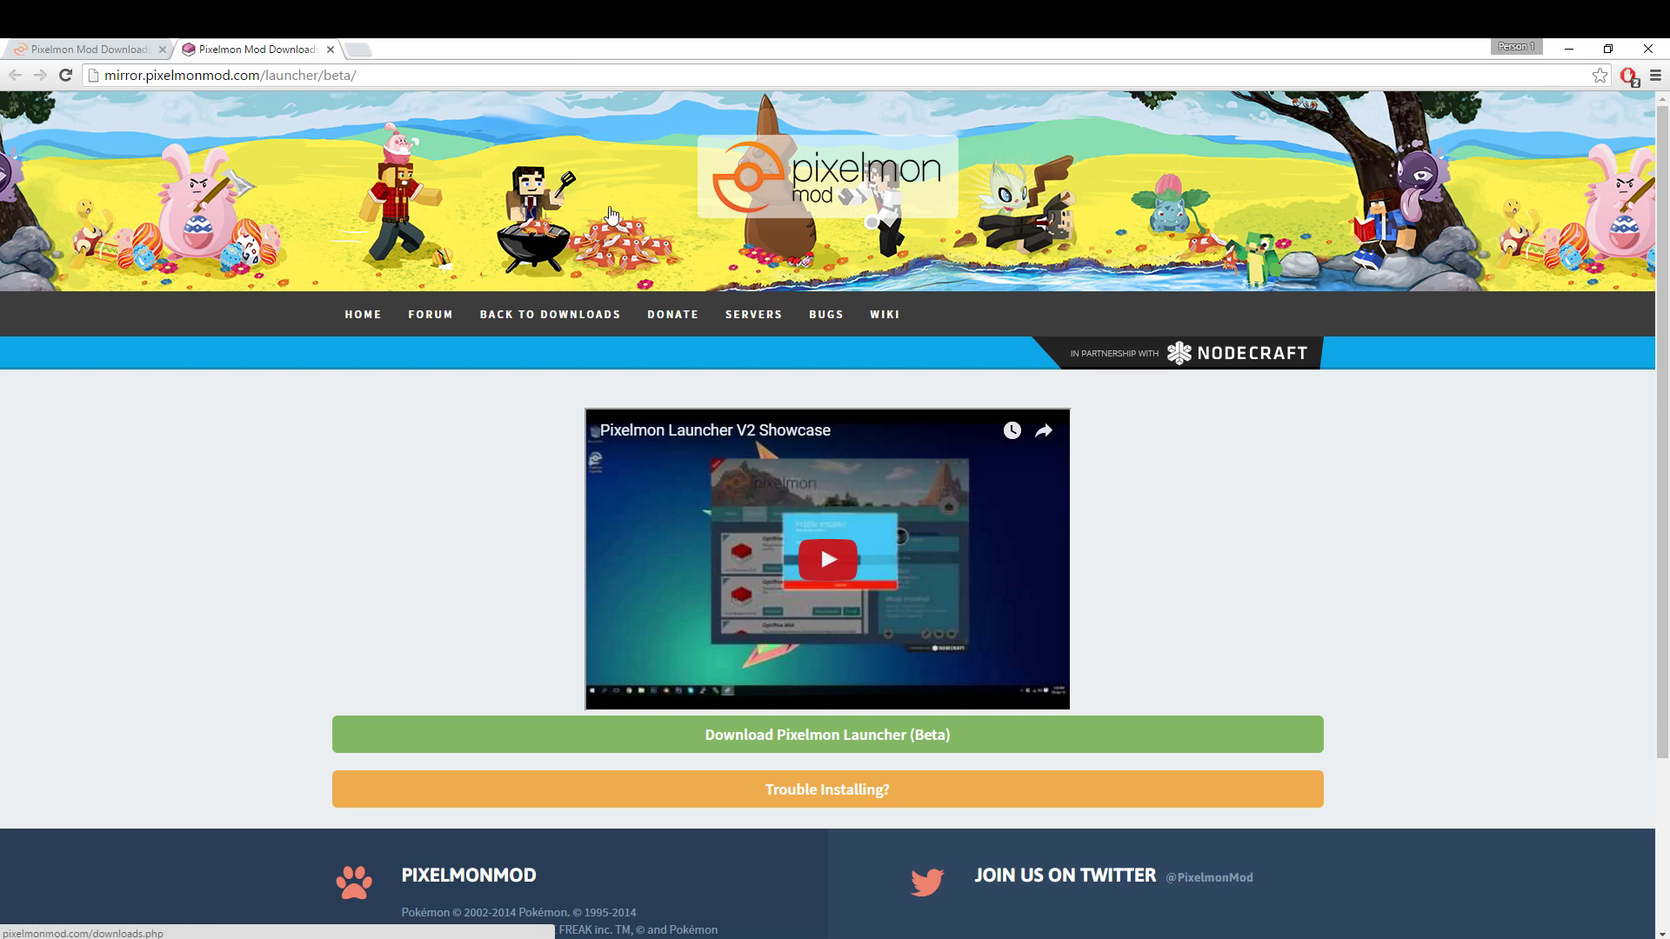
{"action": "left_click", "coordinate": [693, 742]}
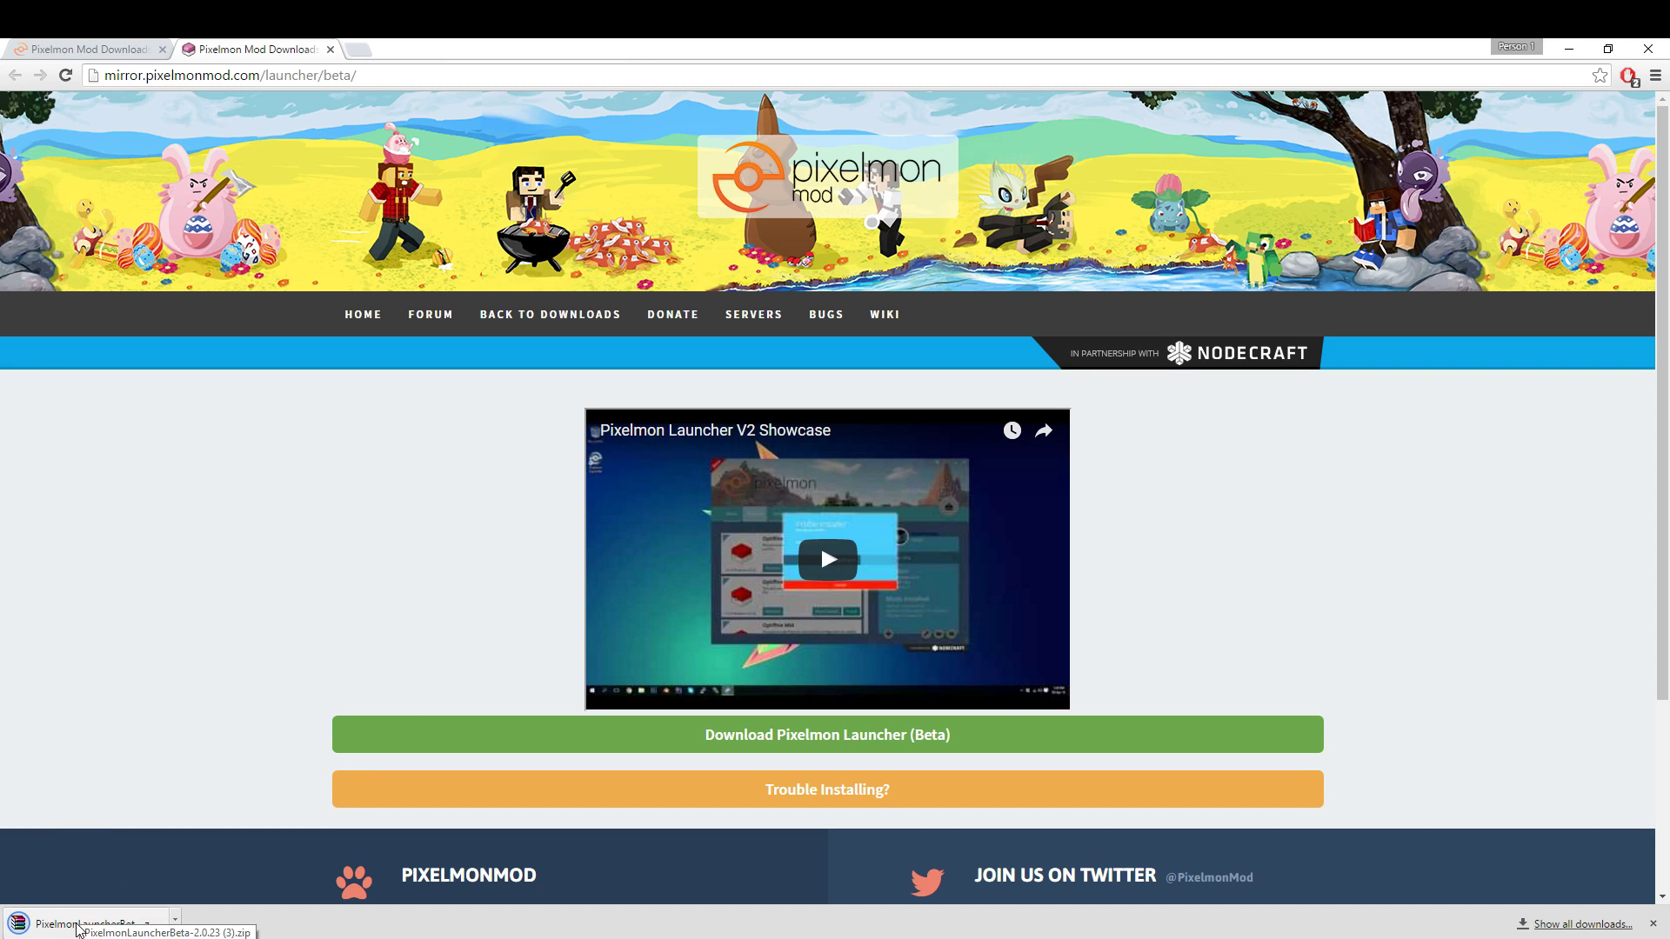
Save the launcher zip to the desktop and extract PixelmonLauncherBeta-2.0.23.exe beside it with WinRAR.
{"action": "left_click_drag", "start_coordinate": [727, 45], "coordinate": [2, 178]}
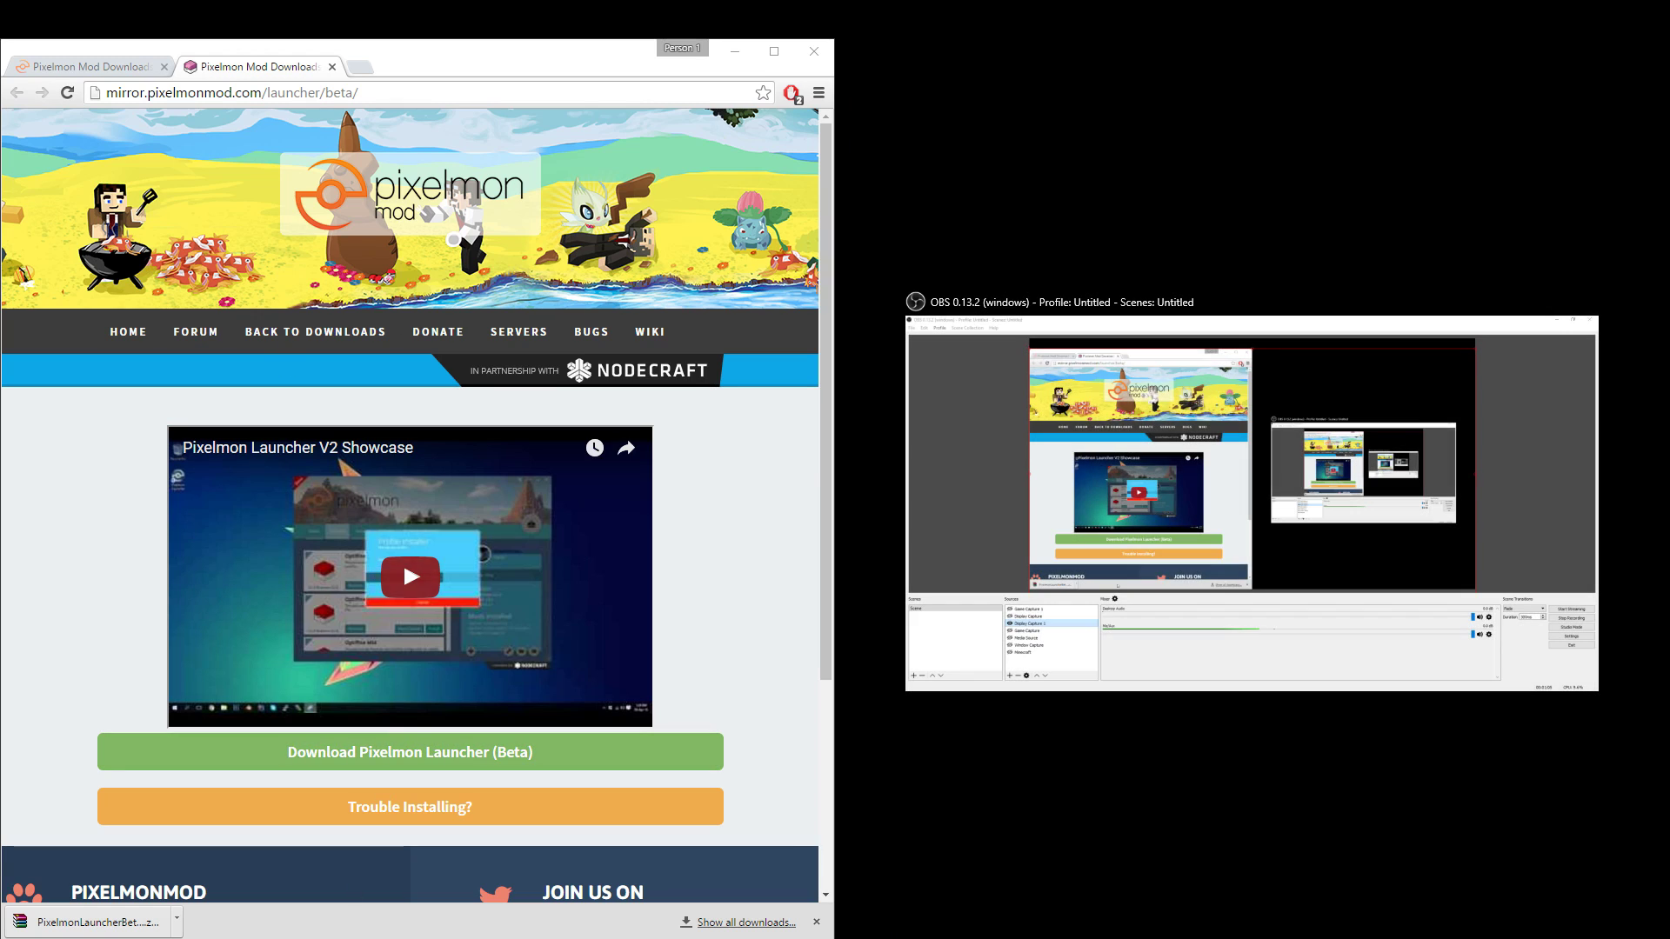
{"action": "left_click_drag", "start_coordinate": [106, 933], "coordinate": [1097, 461]}
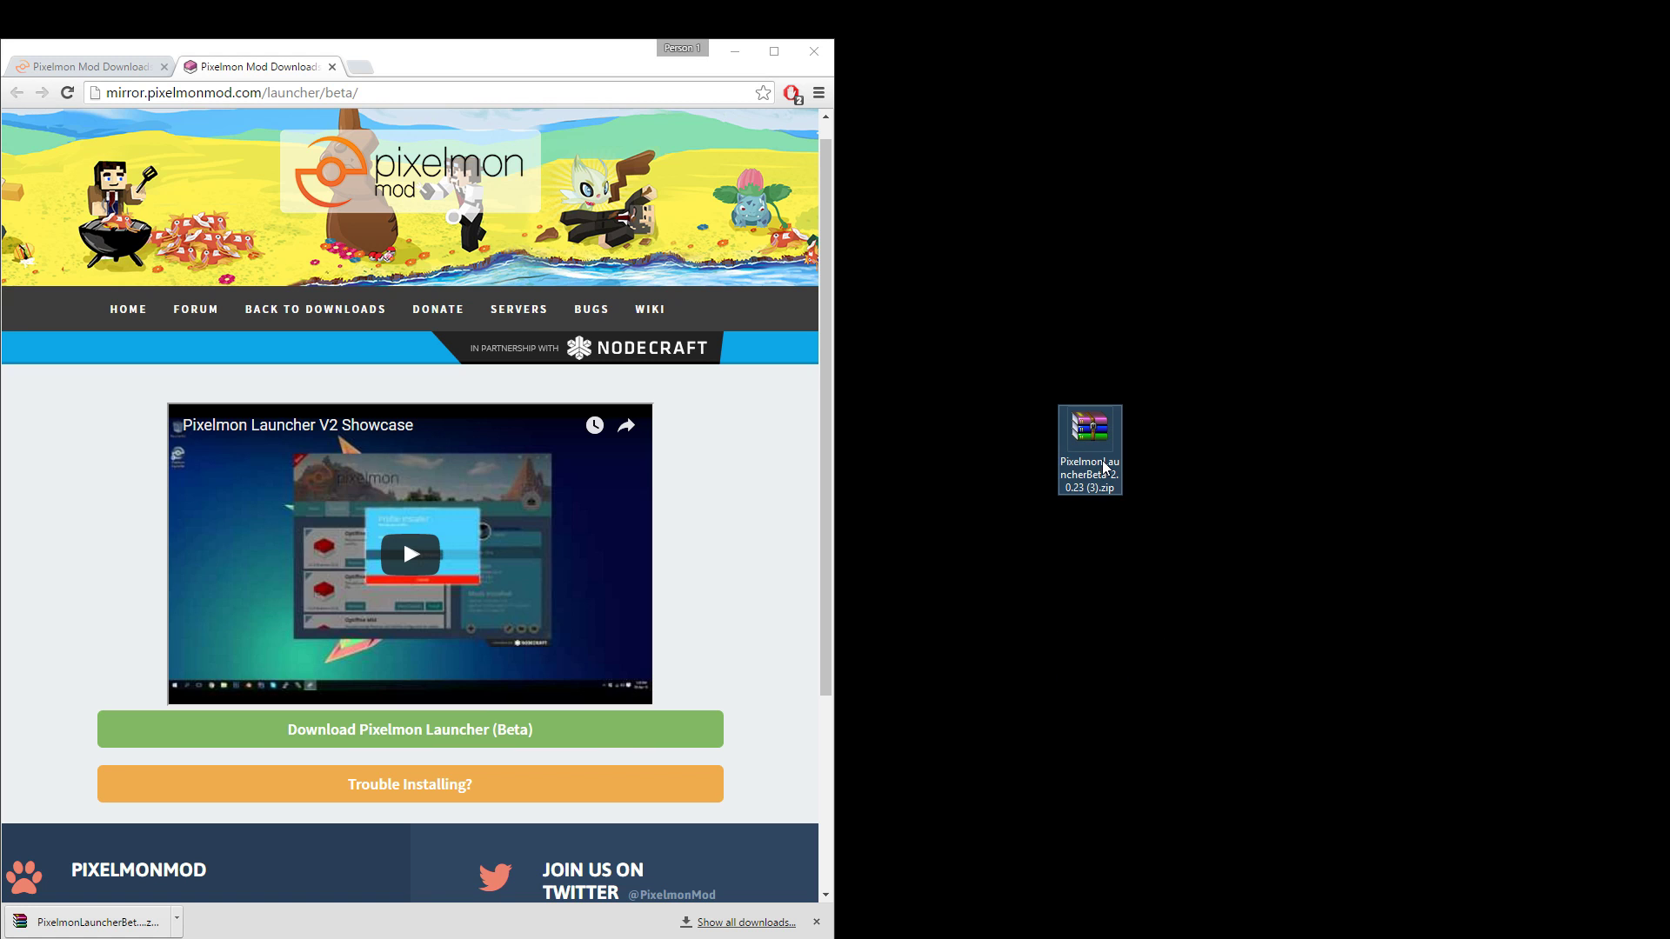
{"action": "double_click", "coordinate": [1097, 452]}
{"action": "left_click_drag", "start_coordinate": [402, 410], "coordinate": [1257, 154]}
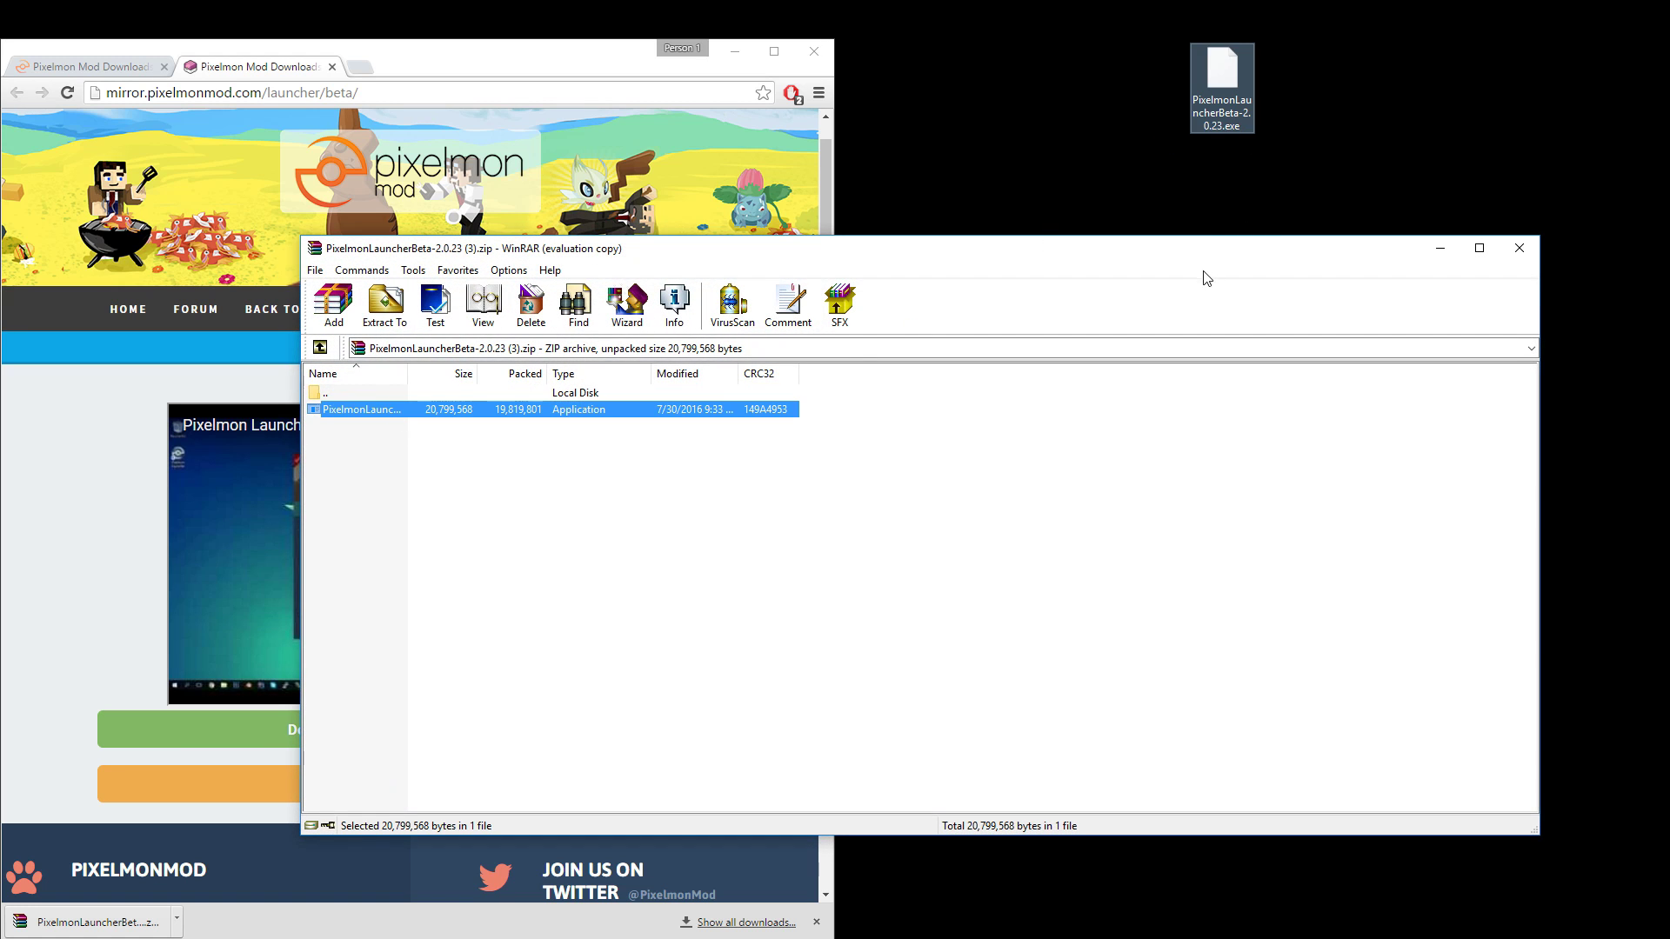
{"action": "left_click", "coordinate": [1517, 250]}
{"action": "left_click_drag", "start_coordinate": [1222, 86], "coordinate": [1252, 359]}
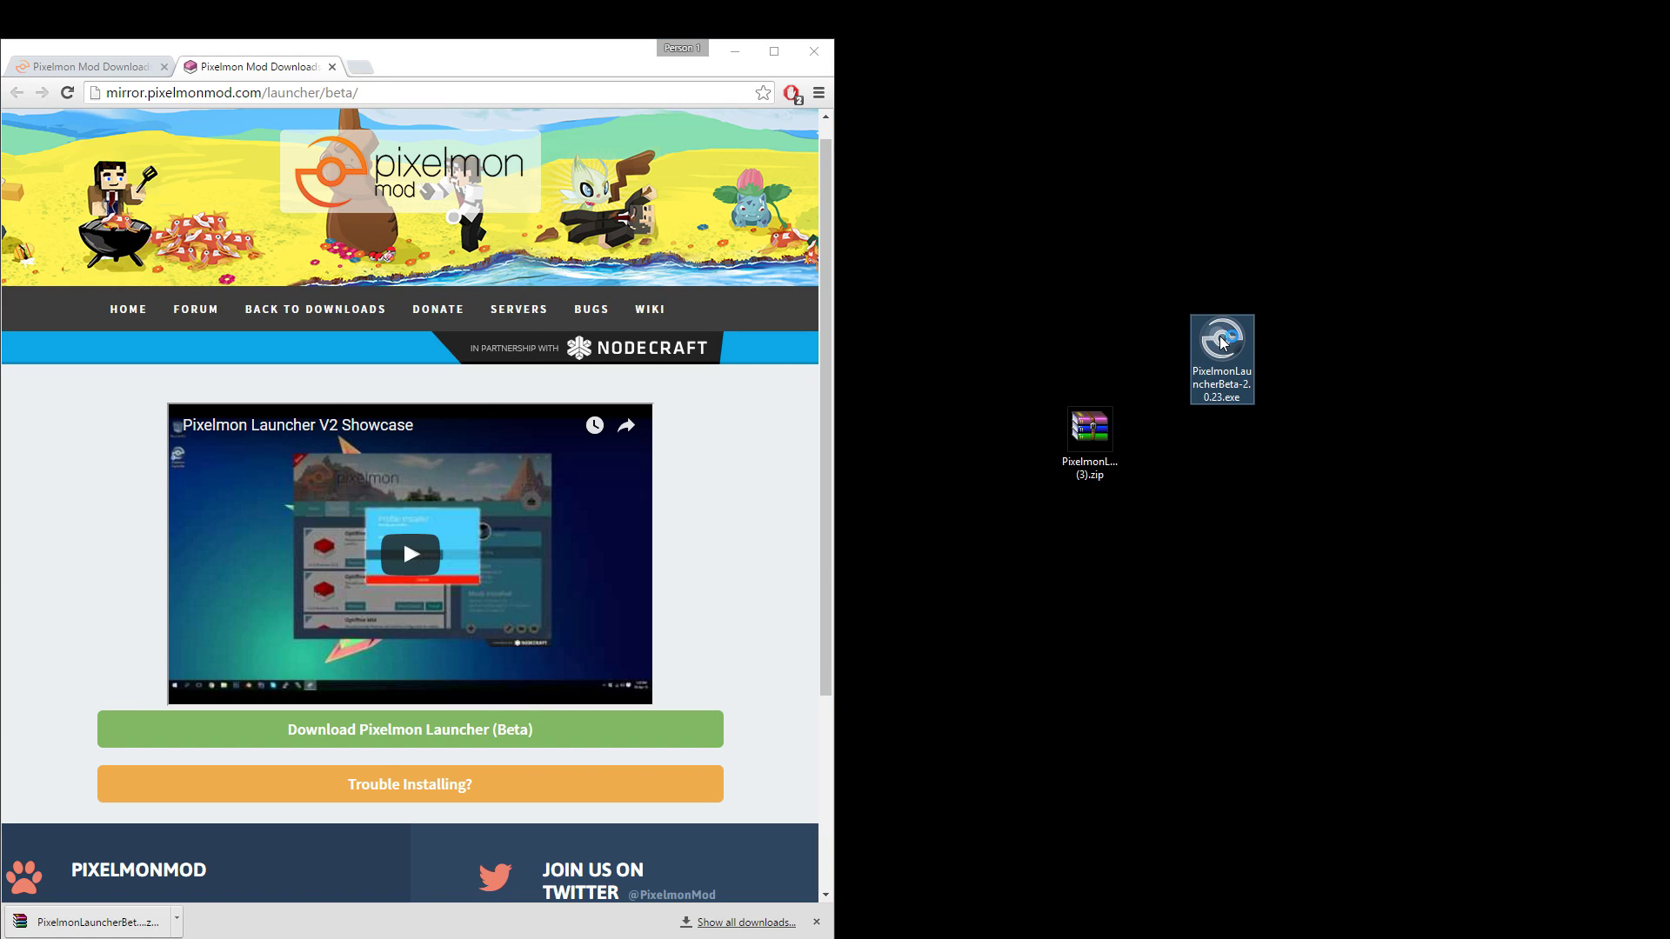
Run PixelmonLauncherBeta-2.0.23.exe, agree to the license terms, and install the launcher.
{"action": "left_click", "coordinate": [1175, 340]}
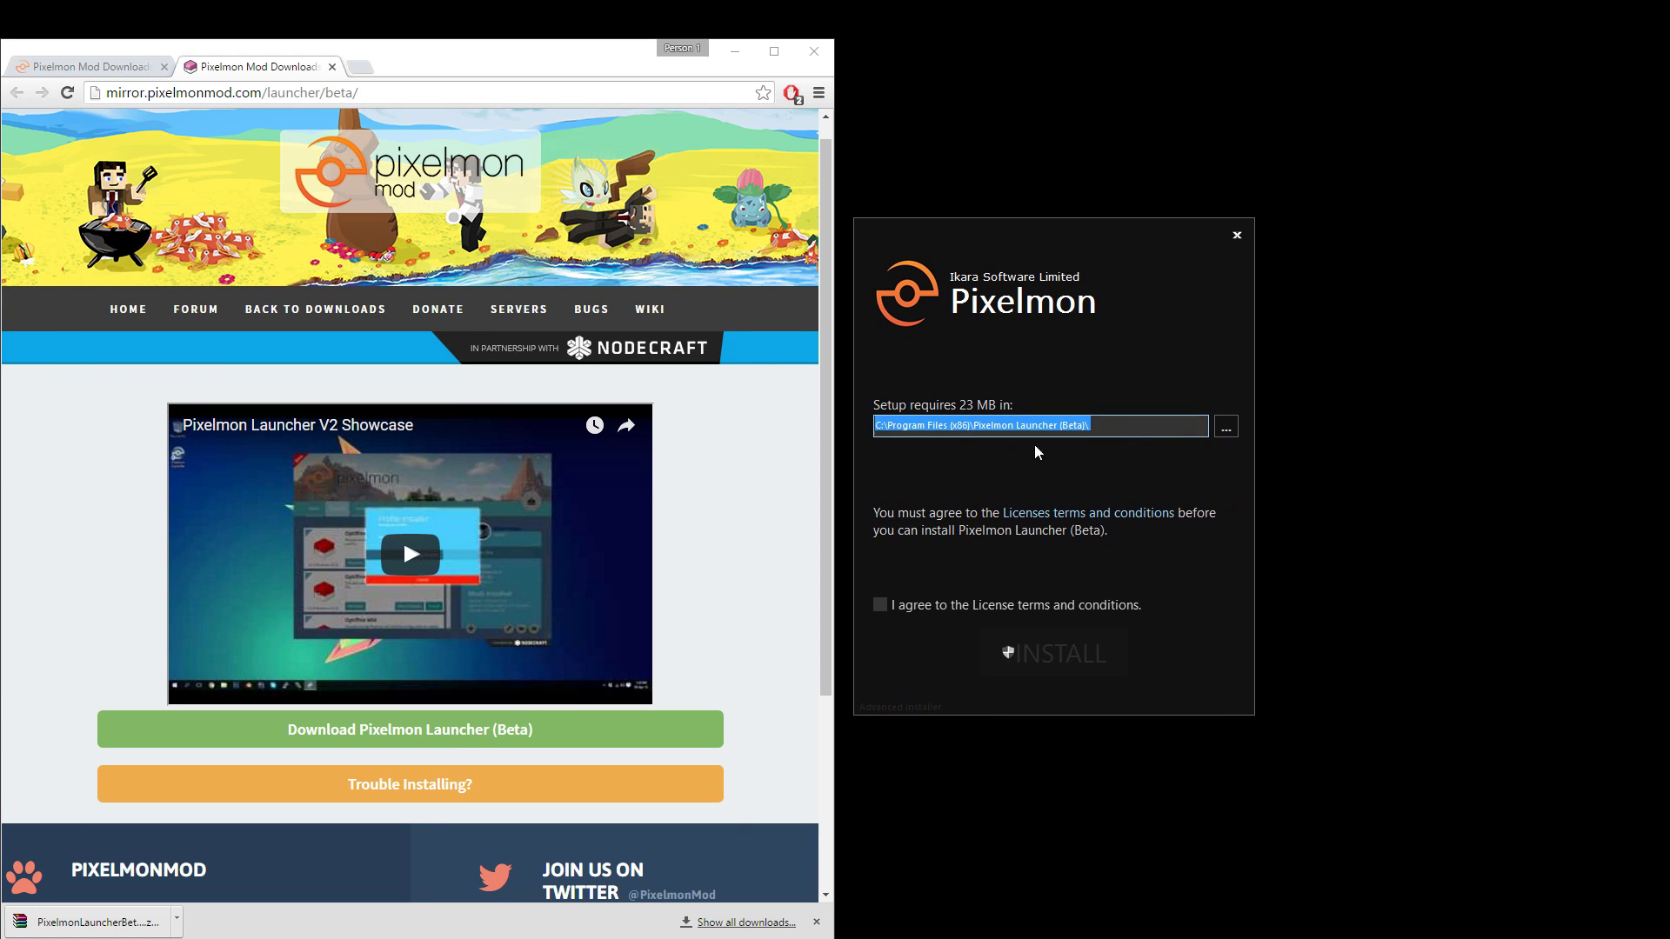
{"action": "left_click", "coordinate": [880, 605]}
{"action": "left_click", "coordinate": [1054, 653]}
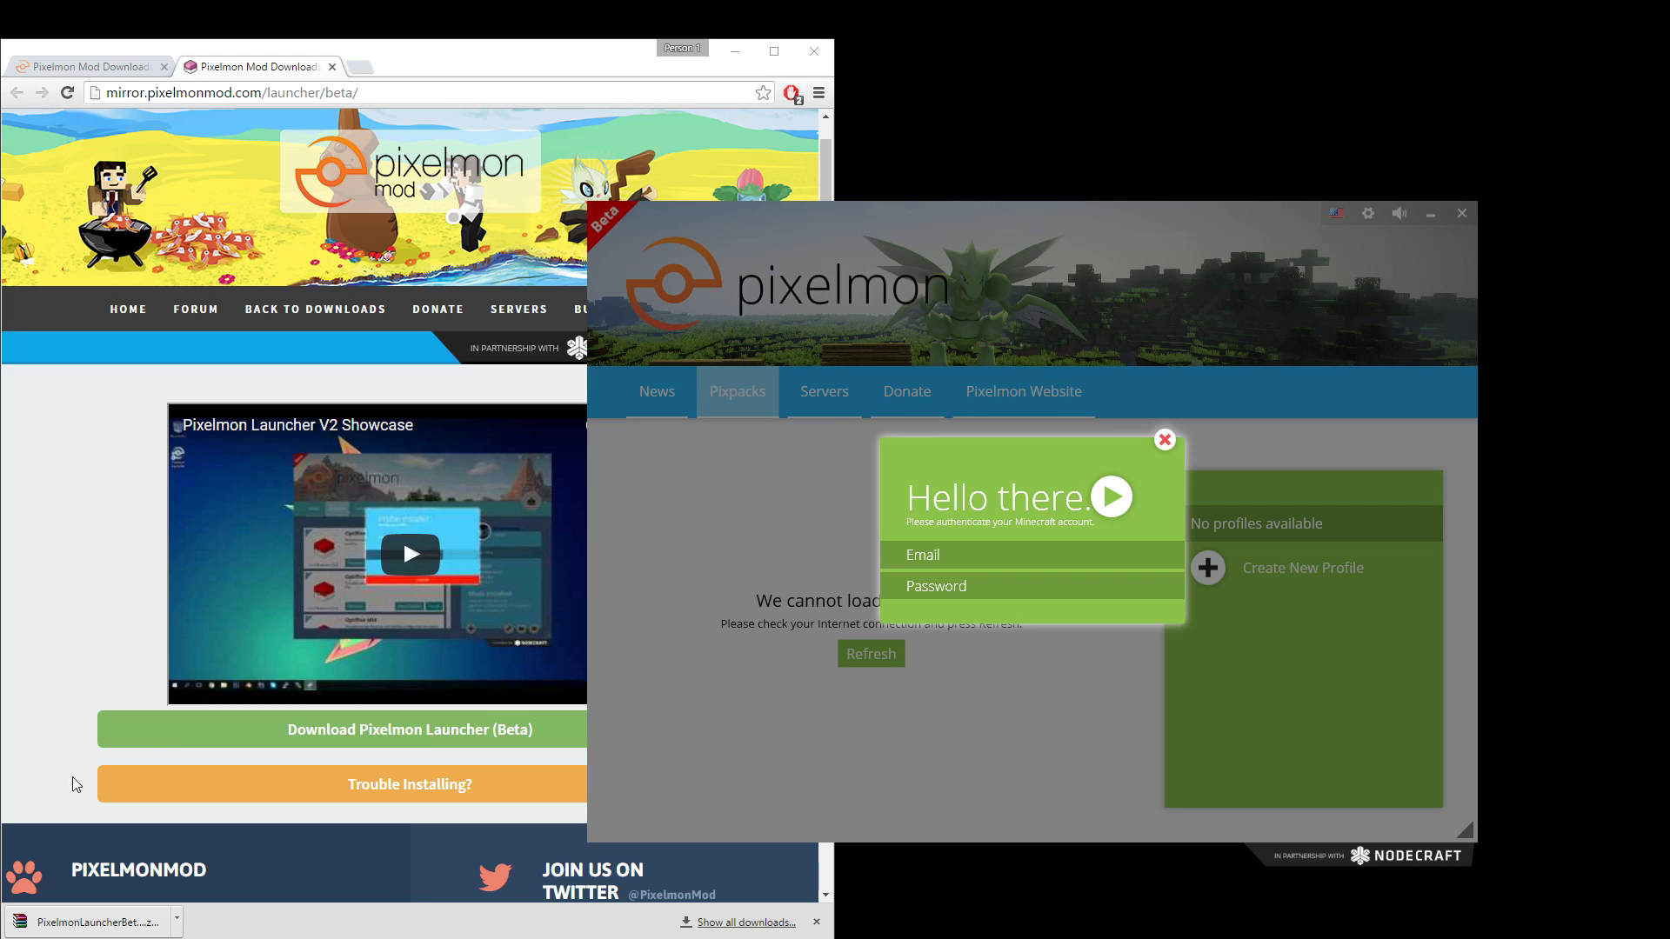
Log in with the Minecraft account's email and password, then mute the launcher sound.
{"action": "left_click", "coordinate": [969, 559]}
{"action": "key", "text": "Tab"}
{"action": "type", "text": "********"}
{"action": "key", "text": "Return"}
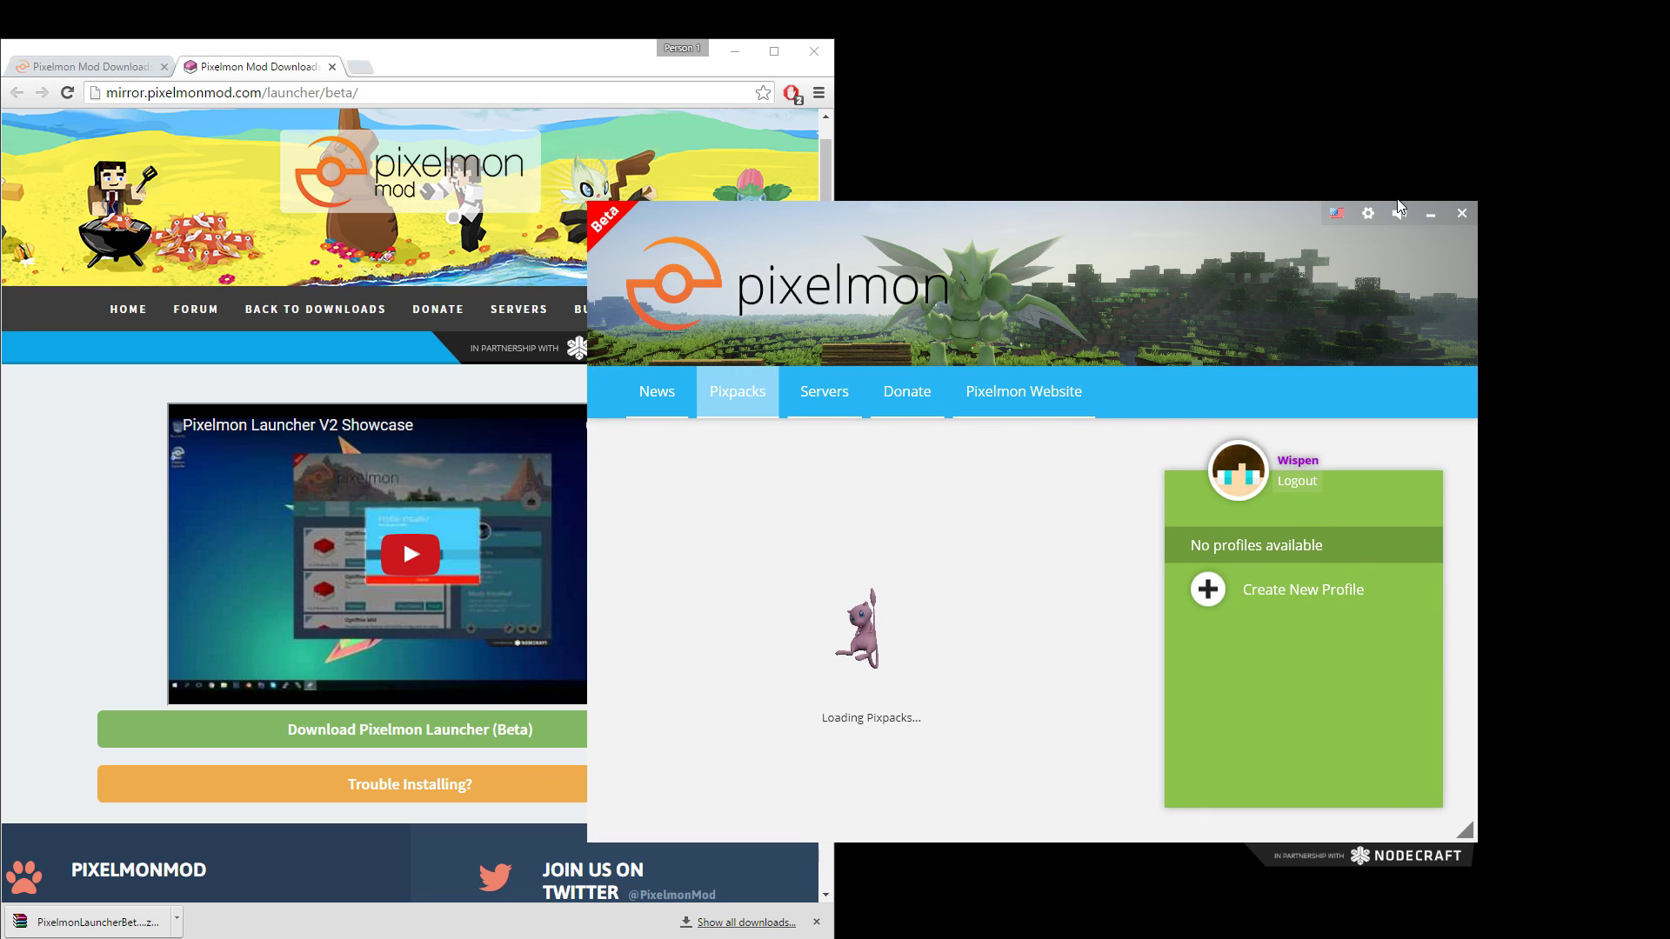
{"action": "left_click", "coordinate": [1399, 213]}
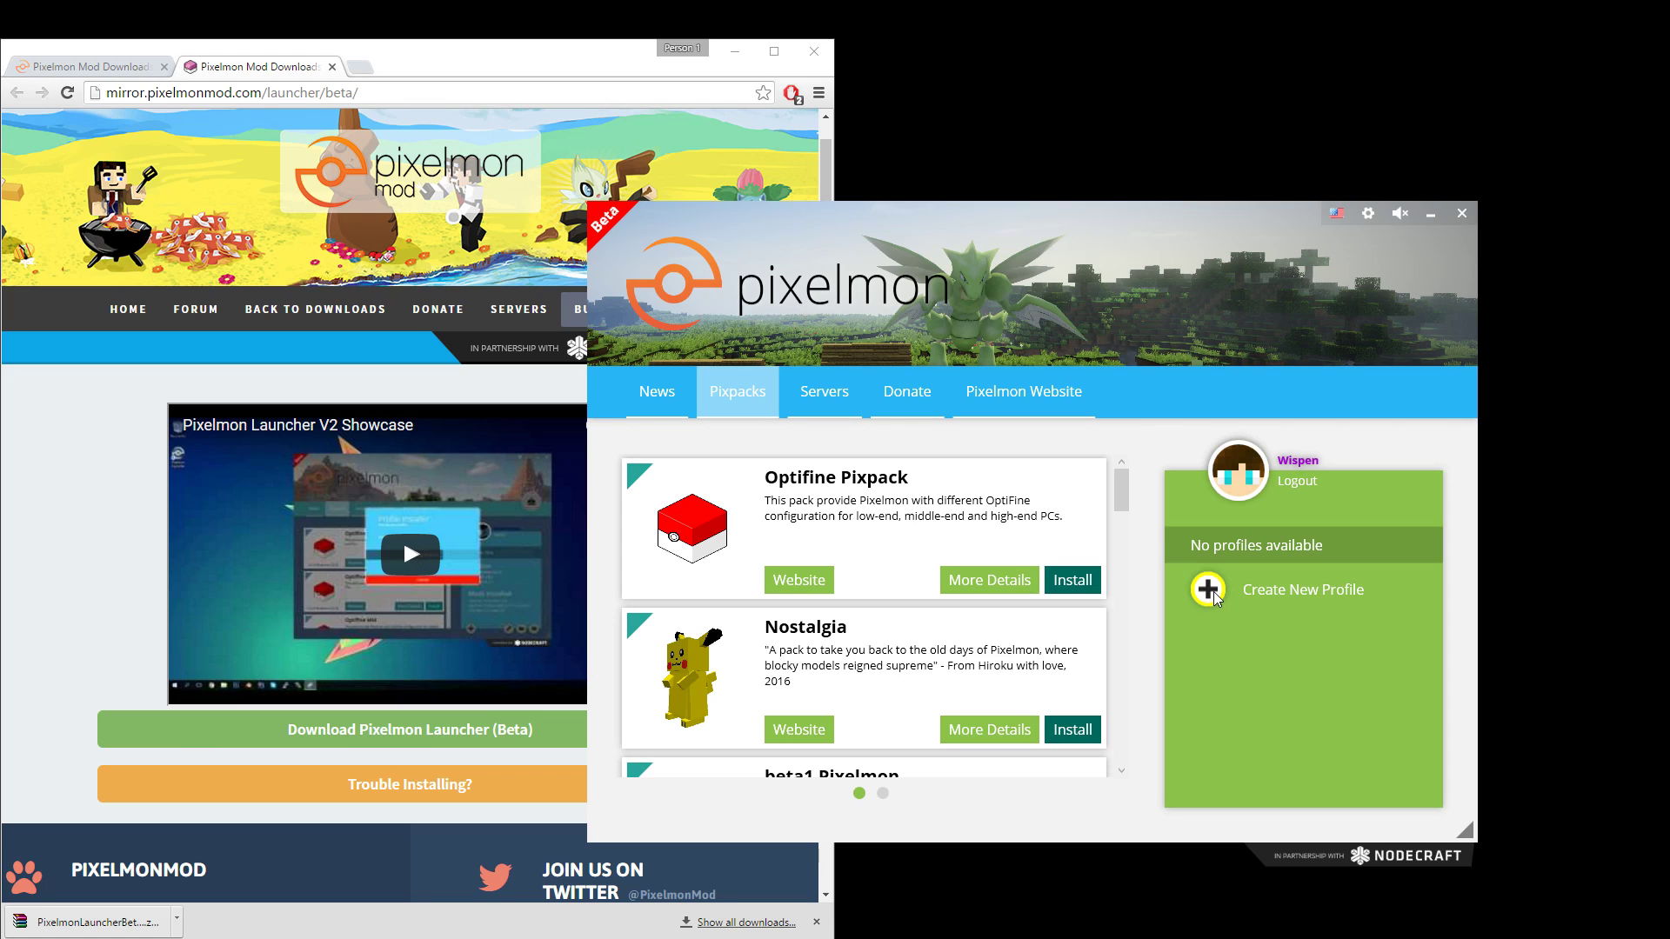
Create and save a profile named '5.0.0' using Pixelmon 5.0.0-beta5 and Forge 12.18.1.2013.
{"action": "left_click", "coordinate": [1209, 591]}
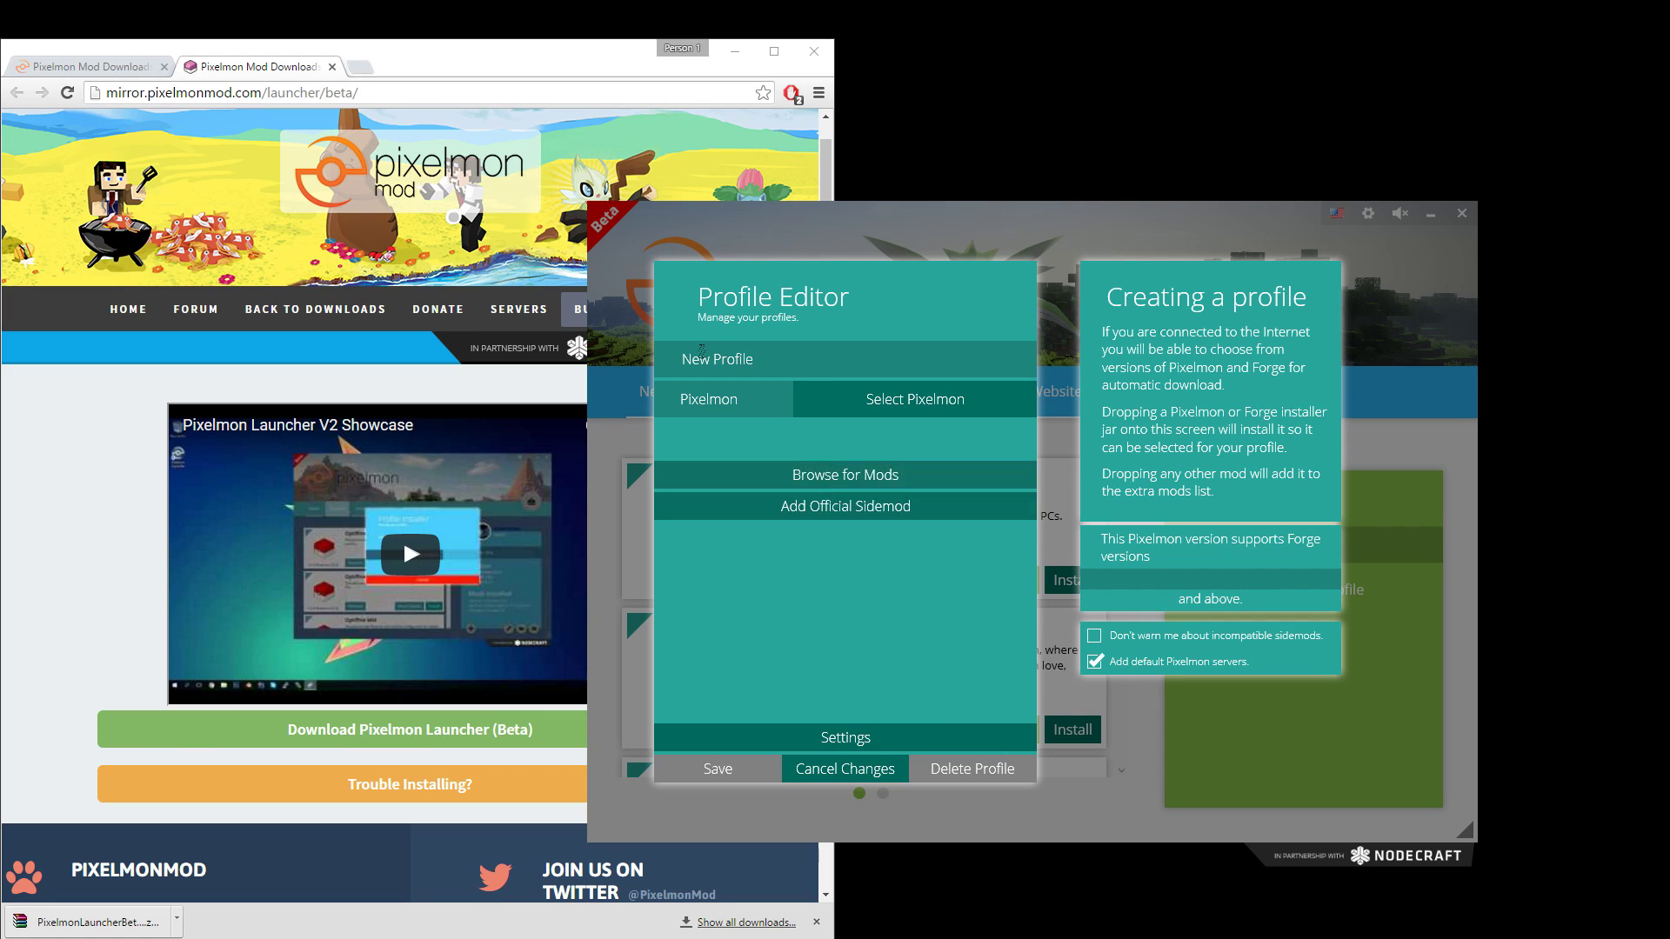
{"action": "triple_click", "coordinate": [744, 364]}
{"action": "type", "text": "5.0.0"}
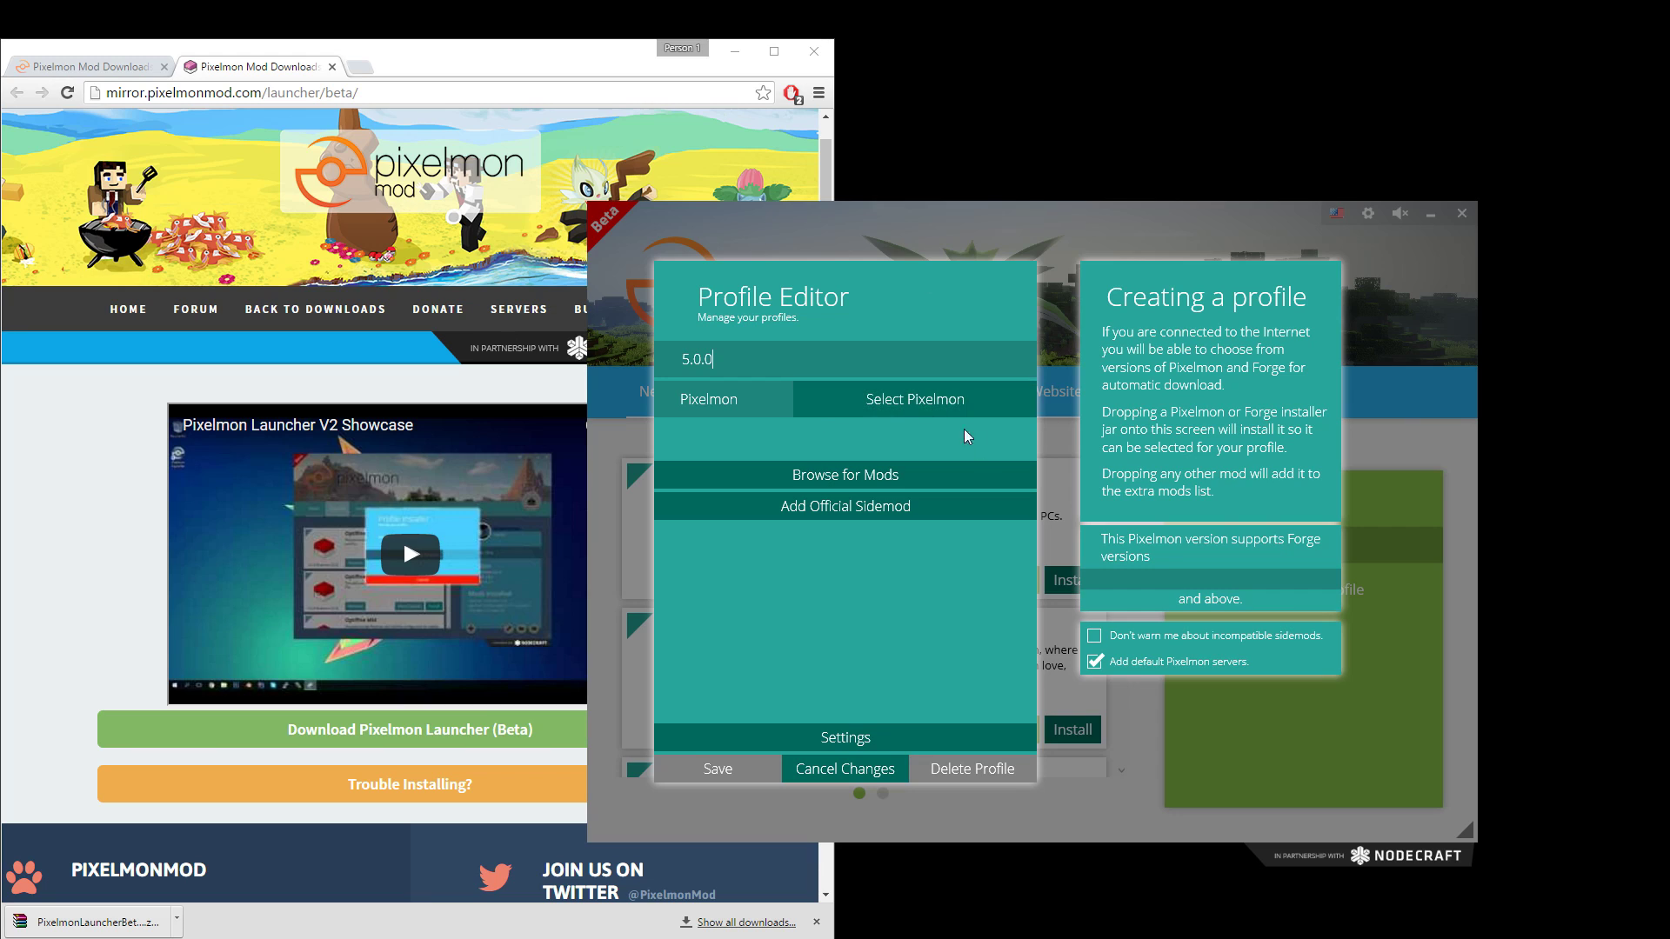
{"action": "left_click", "coordinate": [902, 415]}
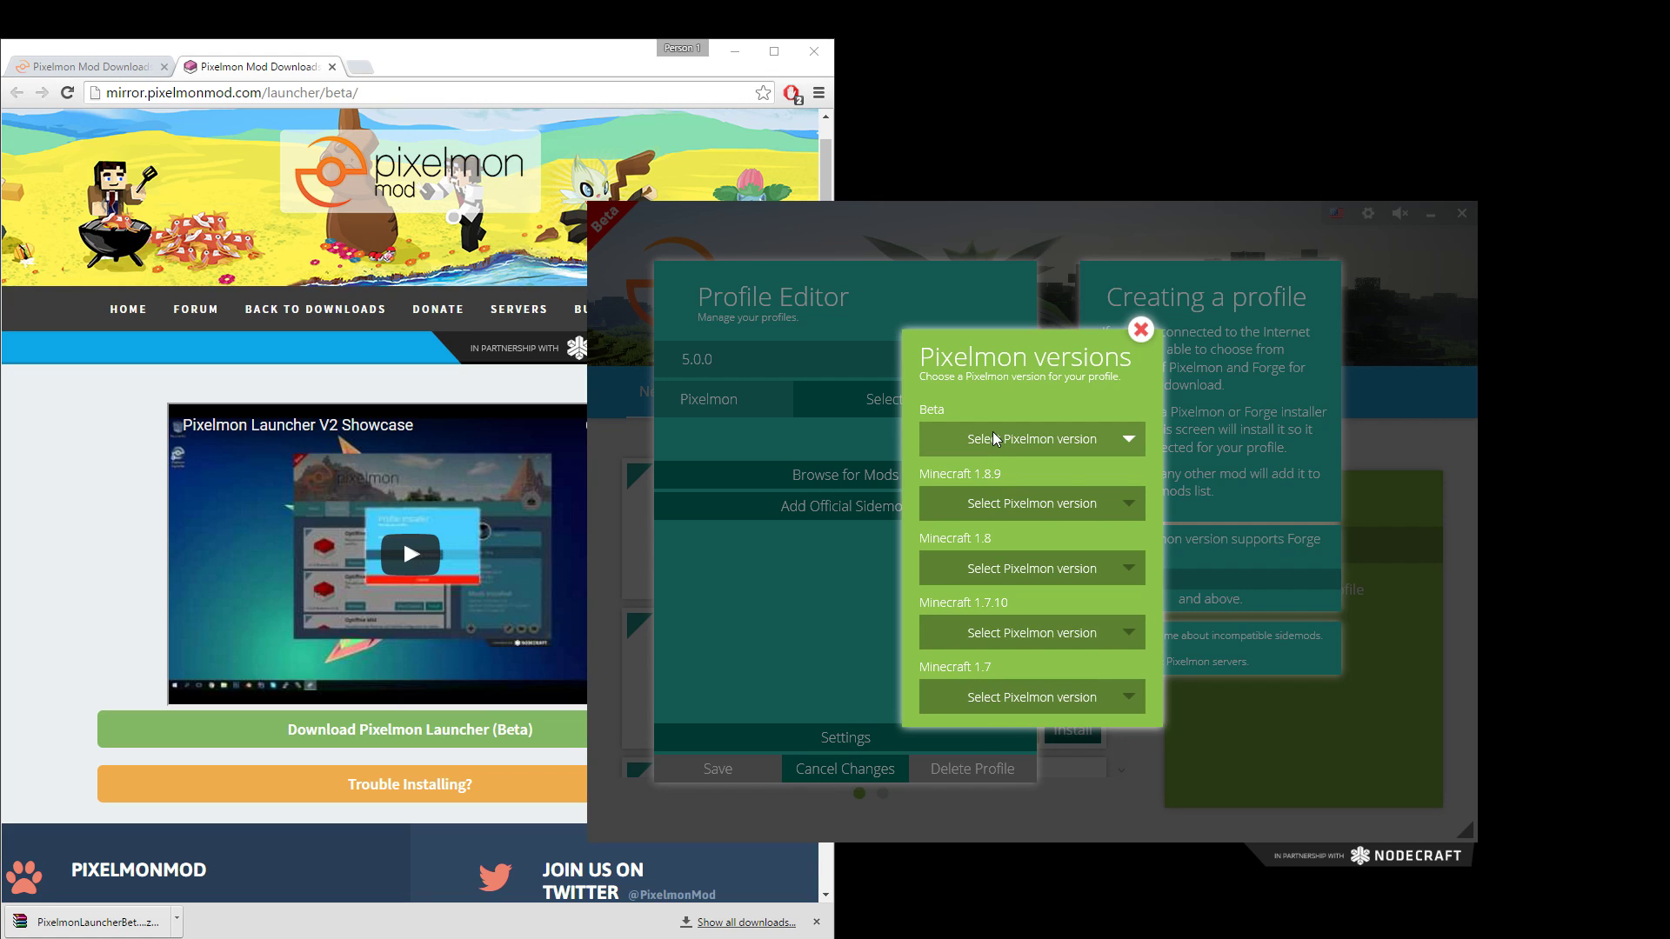
{"action": "left_click", "coordinate": [957, 444]}
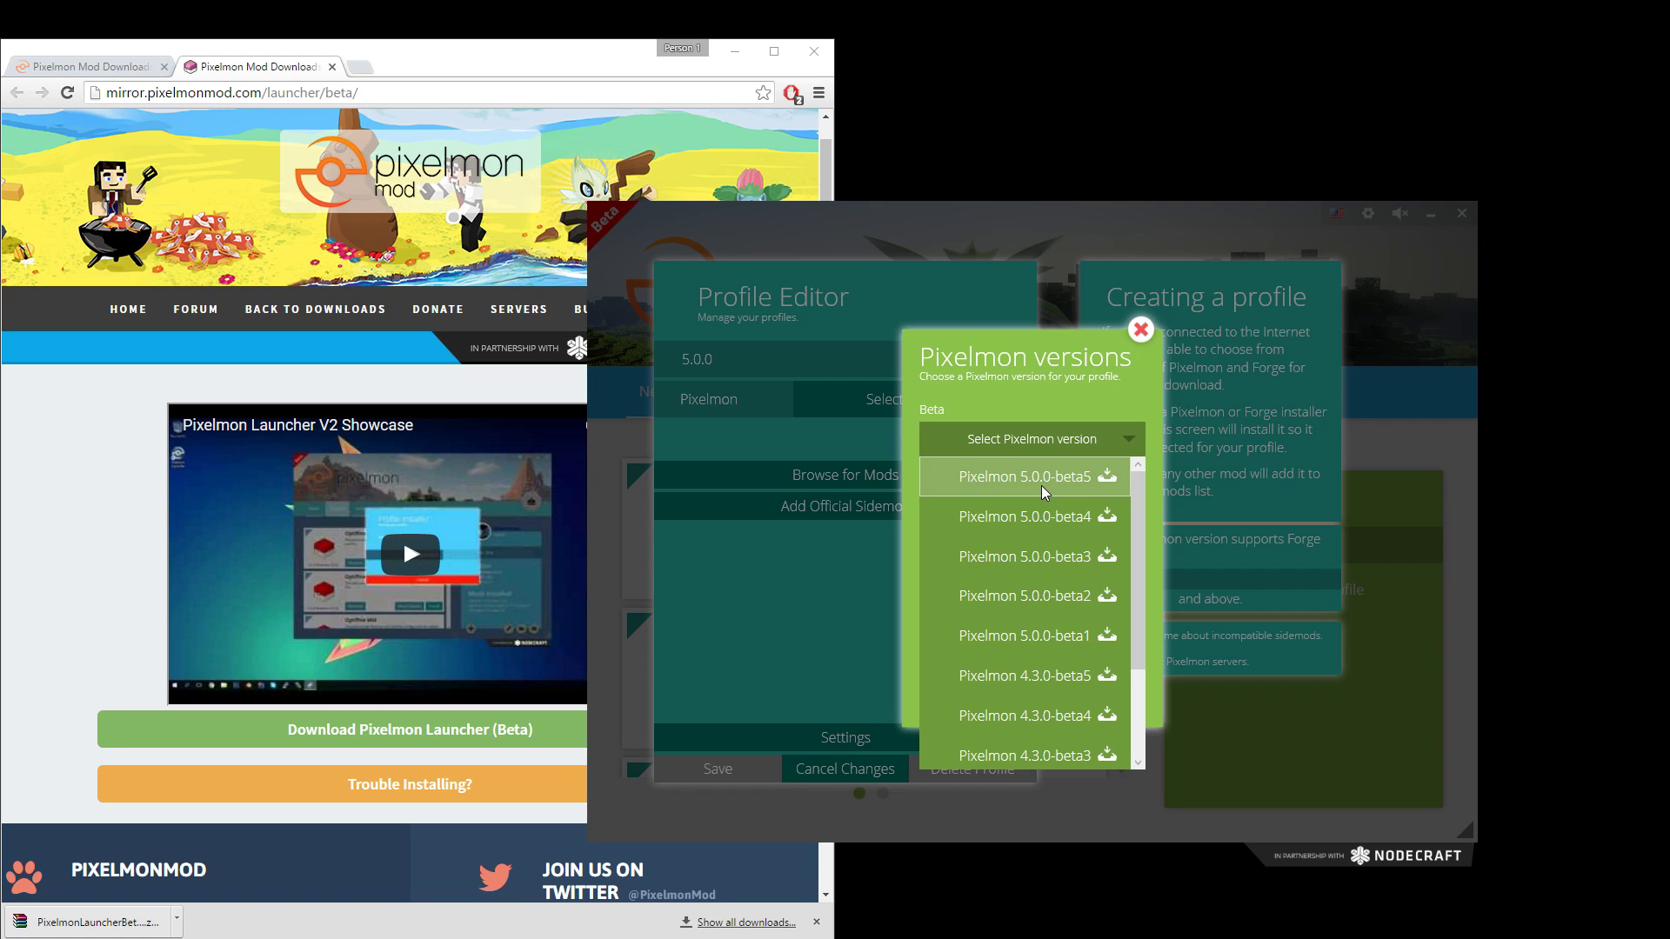
{"action": "left_click", "coordinate": [1043, 487]}
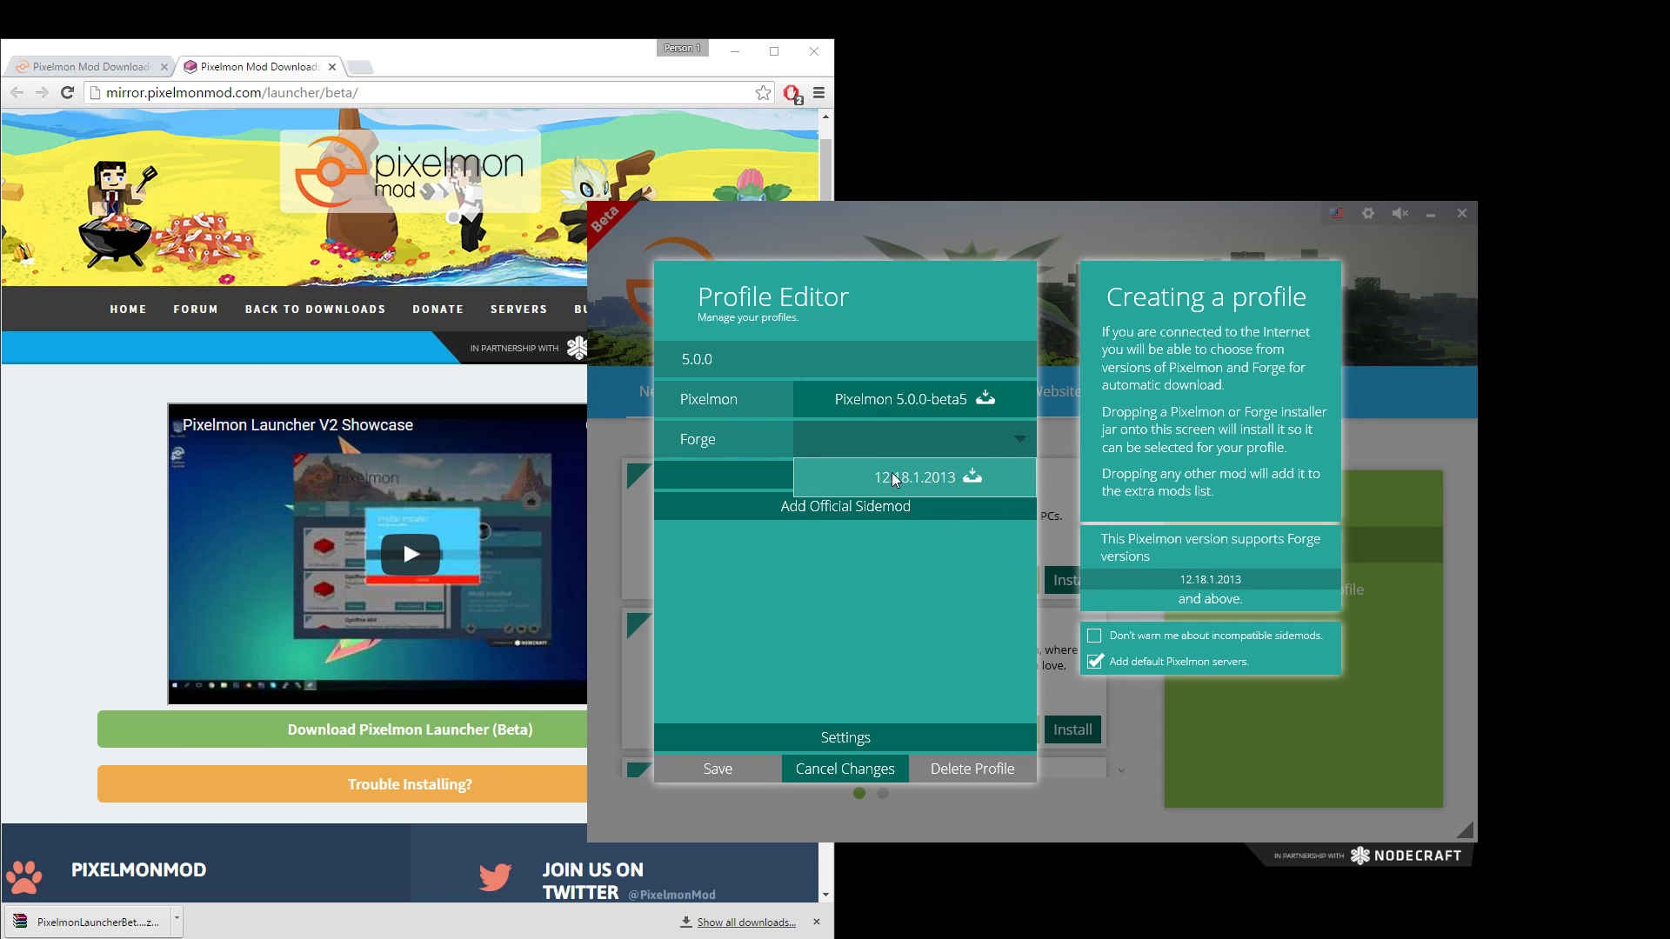
{"action": "left_click", "coordinate": [948, 486]}
{"action": "left_click", "coordinate": [718, 771]}
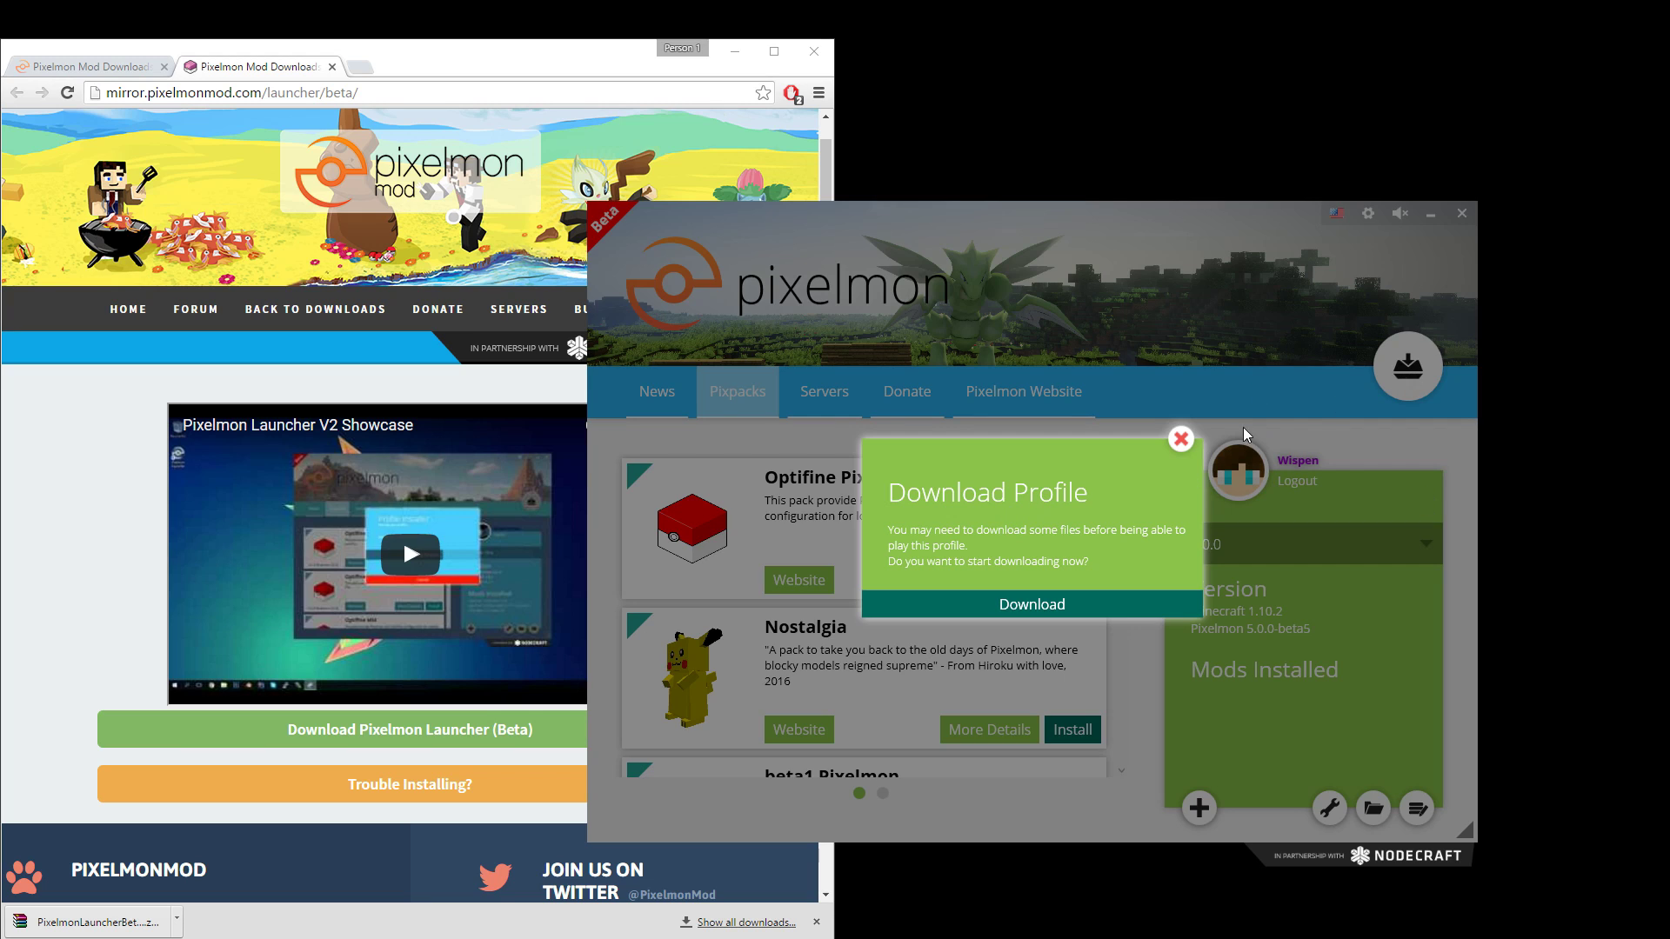
Download the 5.0.0 profile's files and dismiss the install-success message.
{"action": "left_click", "coordinate": [1181, 439]}
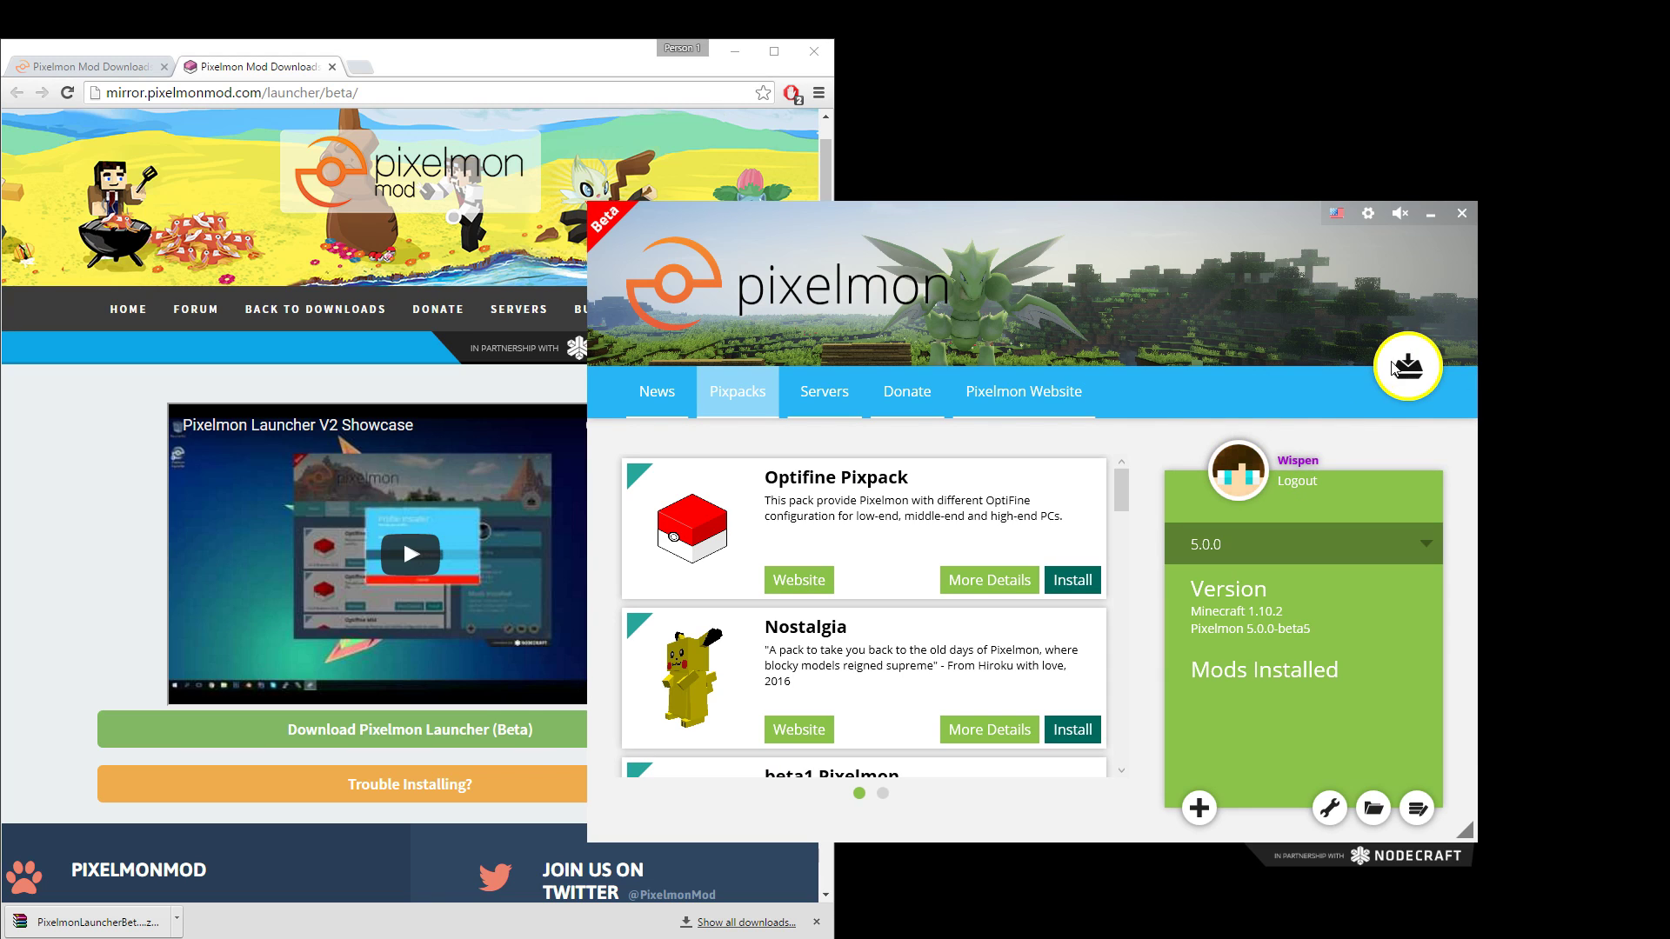
{"action": "left_click", "coordinate": [1389, 383]}
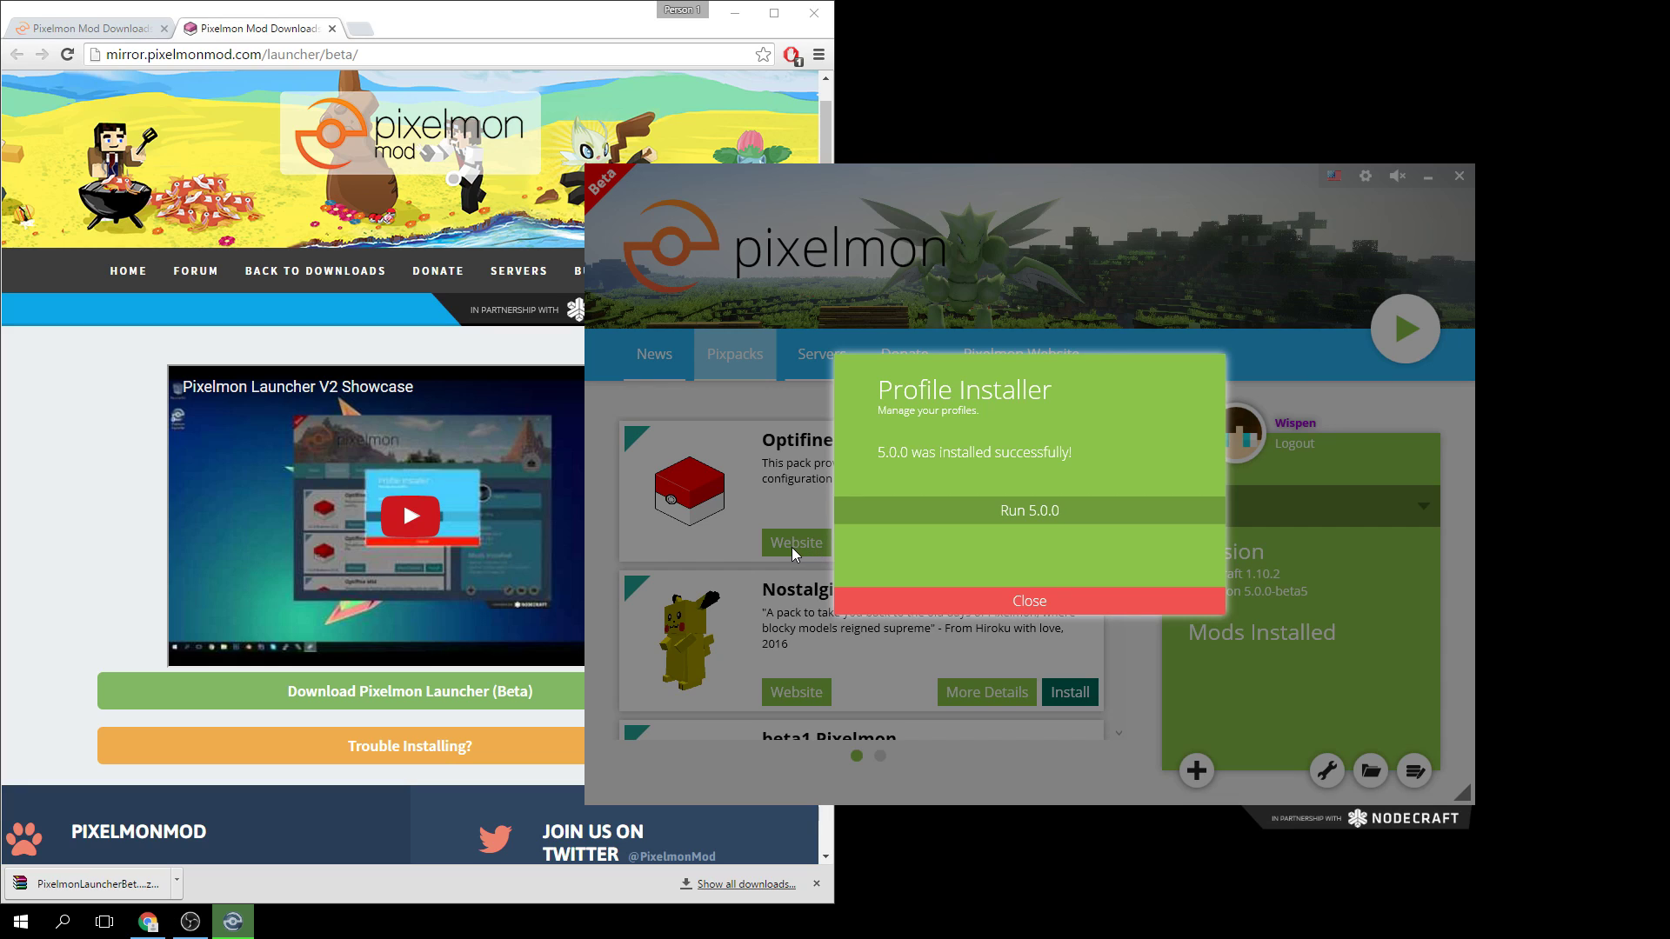
{"action": "left_click", "coordinate": [930, 607]}
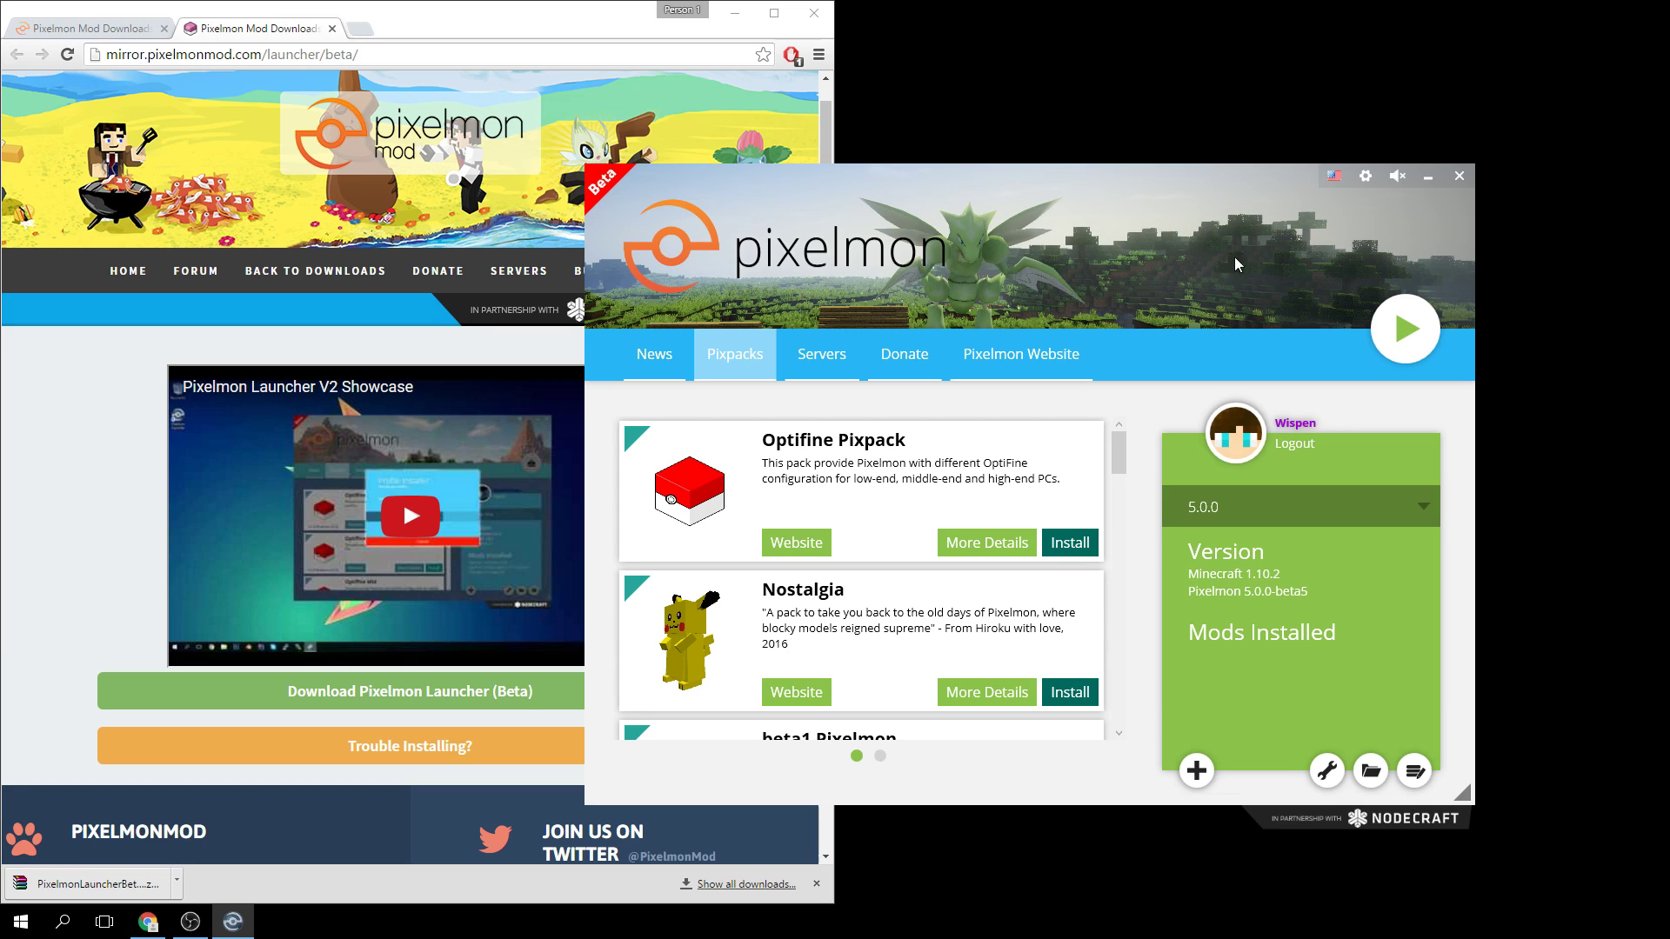
Adjust the Maximum memory slider in launcher Settings to 3305 MB.
{"action": "left_click", "coordinate": [1363, 177]}
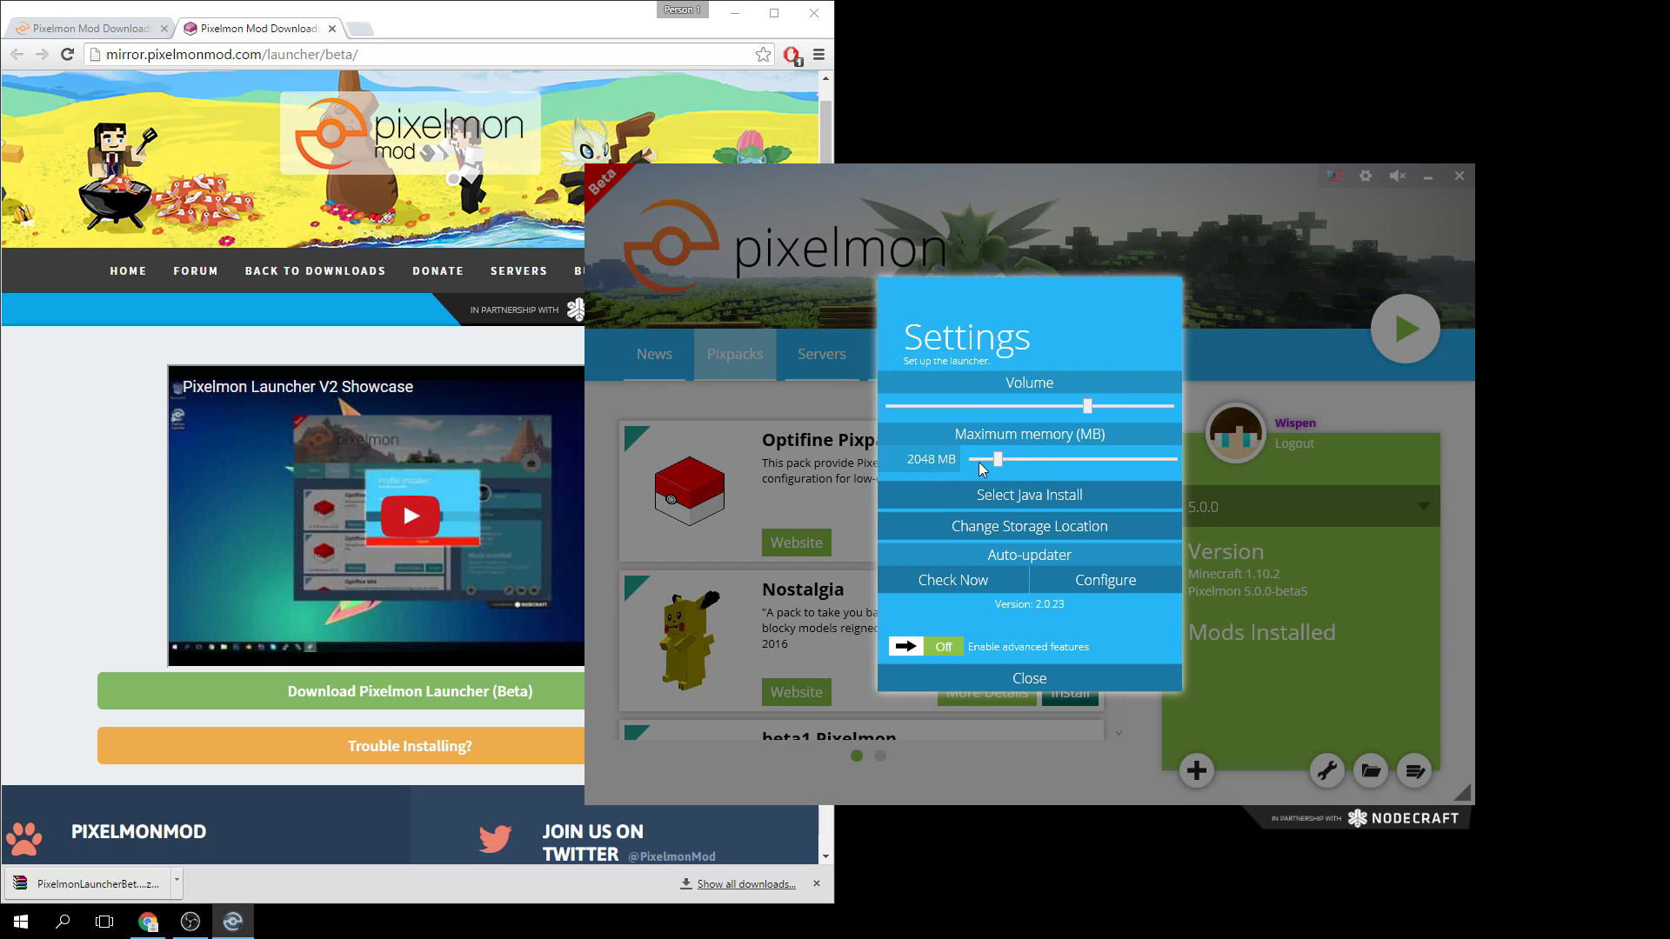
{"action": "left_click_drag", "start_coordinate": [1005, 461], "coordinate": [1244, 465]}
{"action": "left_click_drag", "start_coordinate": [1177, 461], "coordinate": [1038, 474]}
{"action": "left_click_drag", "start_coordinate": [1037, 461], "coordinate": [1031, 463]}
Close launcher settings, check installed RAM (8.00 GB) via Windows search 'ram', then close About.
{"action": "left_click", "coordinate": [992, 685]}
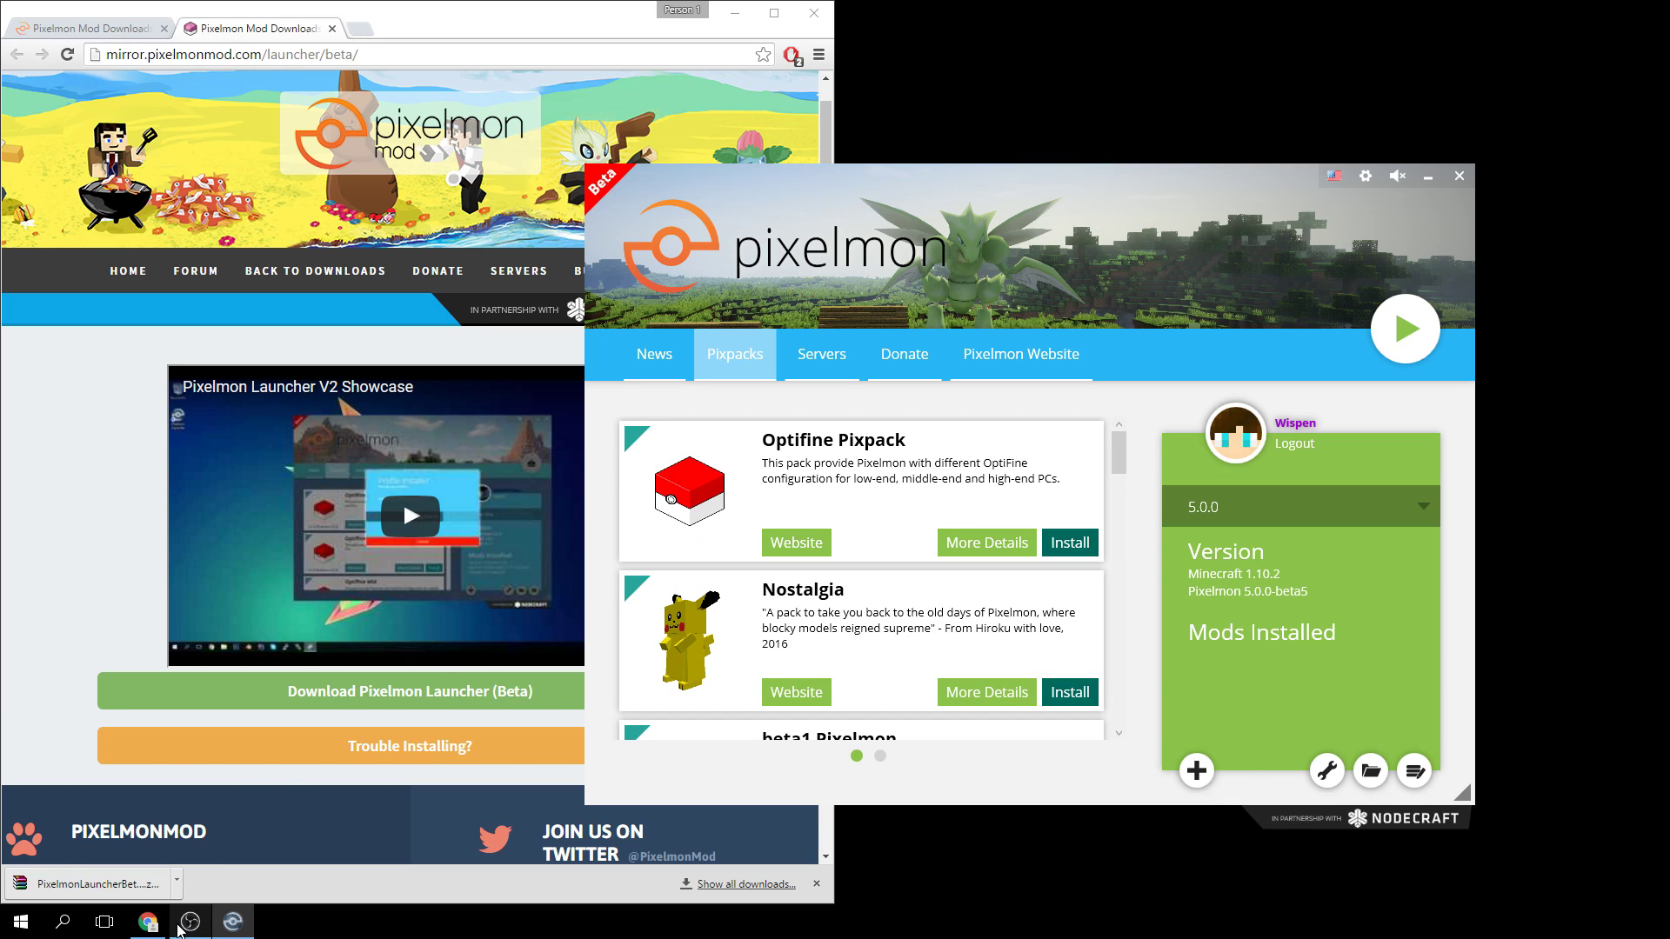
{"action": "left_click", "coordinate": [20, 922]}
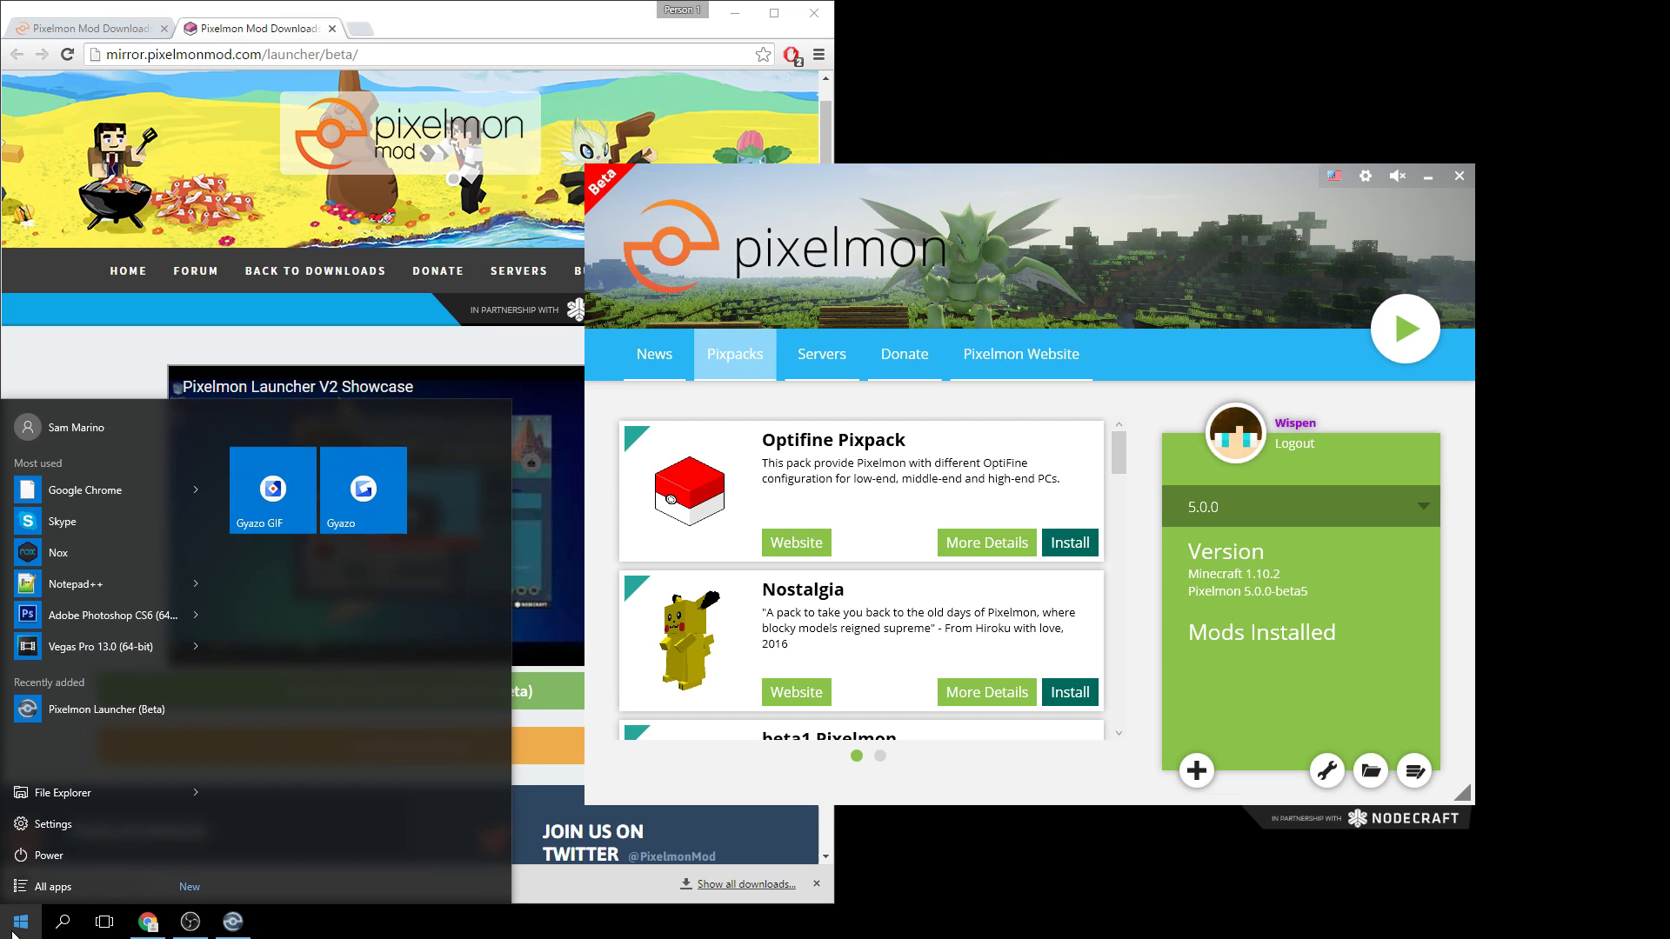
{"action": "type", "text": "ram"}
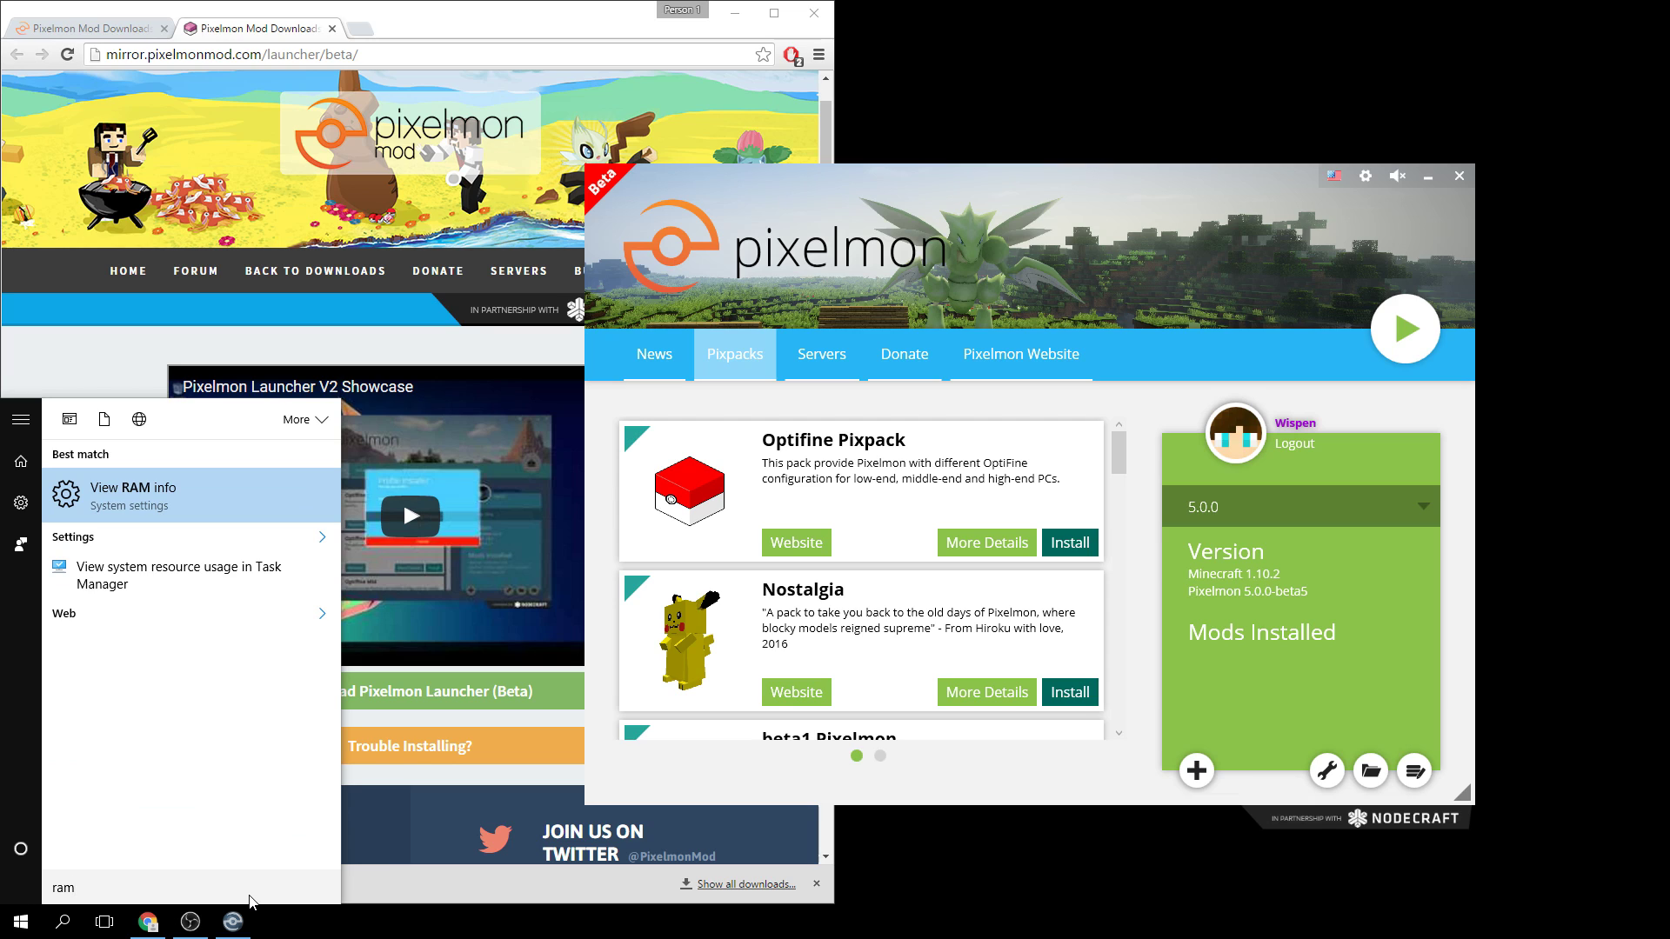
{"action": "key", "text": "Return"}
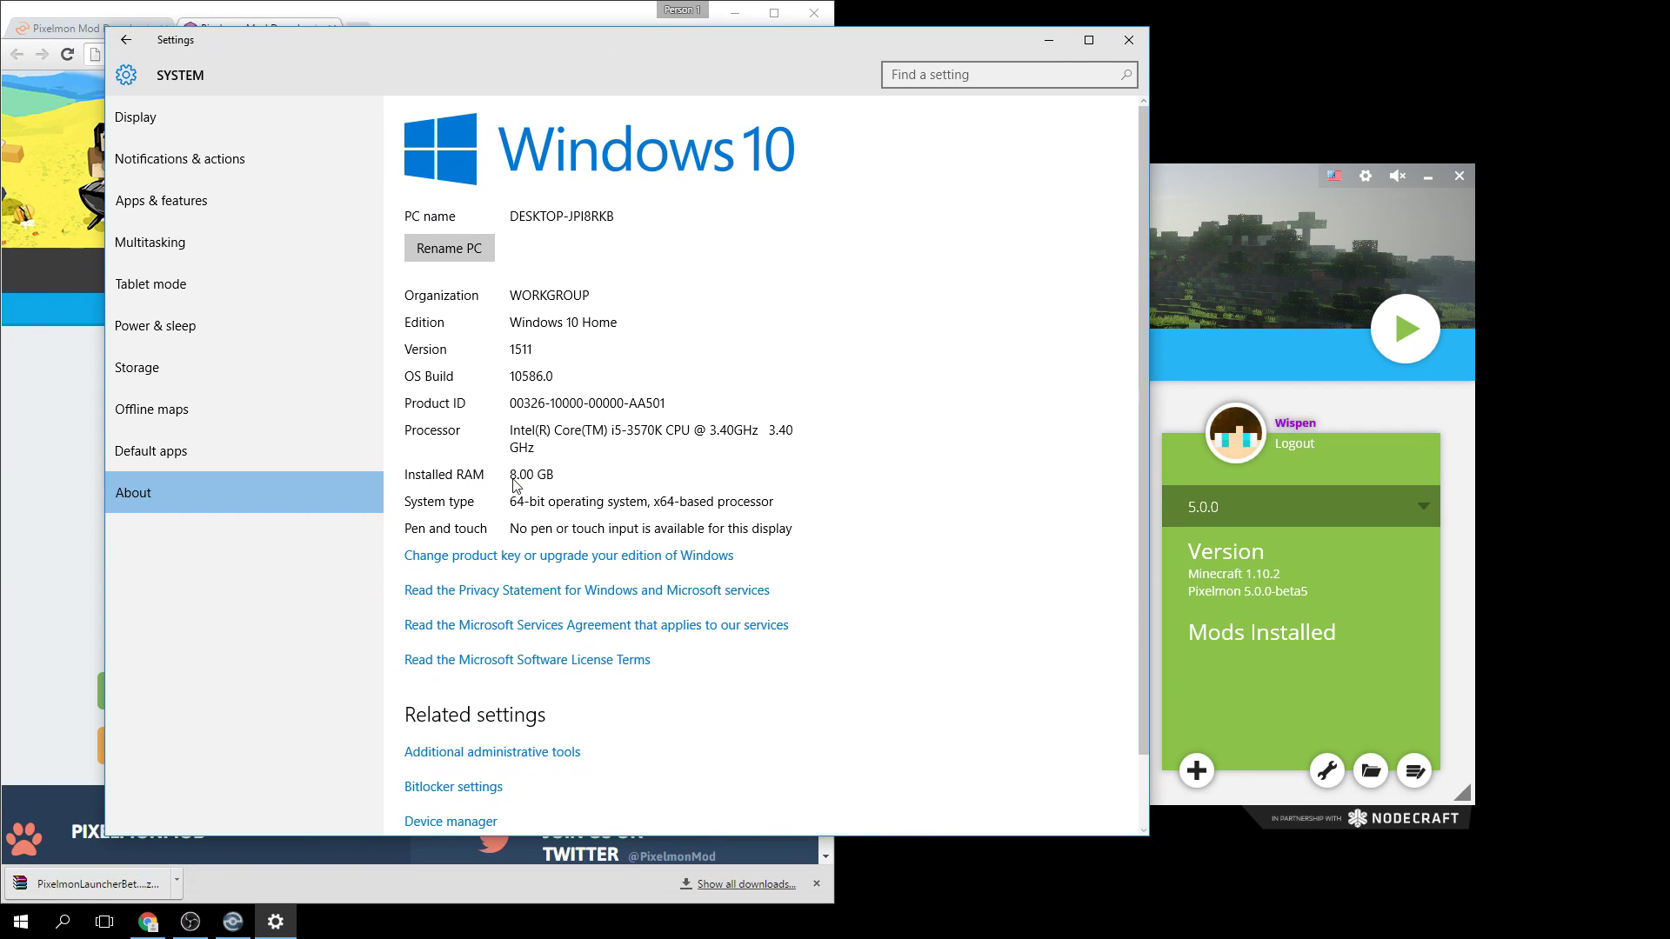
{"action": "left_click", "coordinate": [1130, 41]}
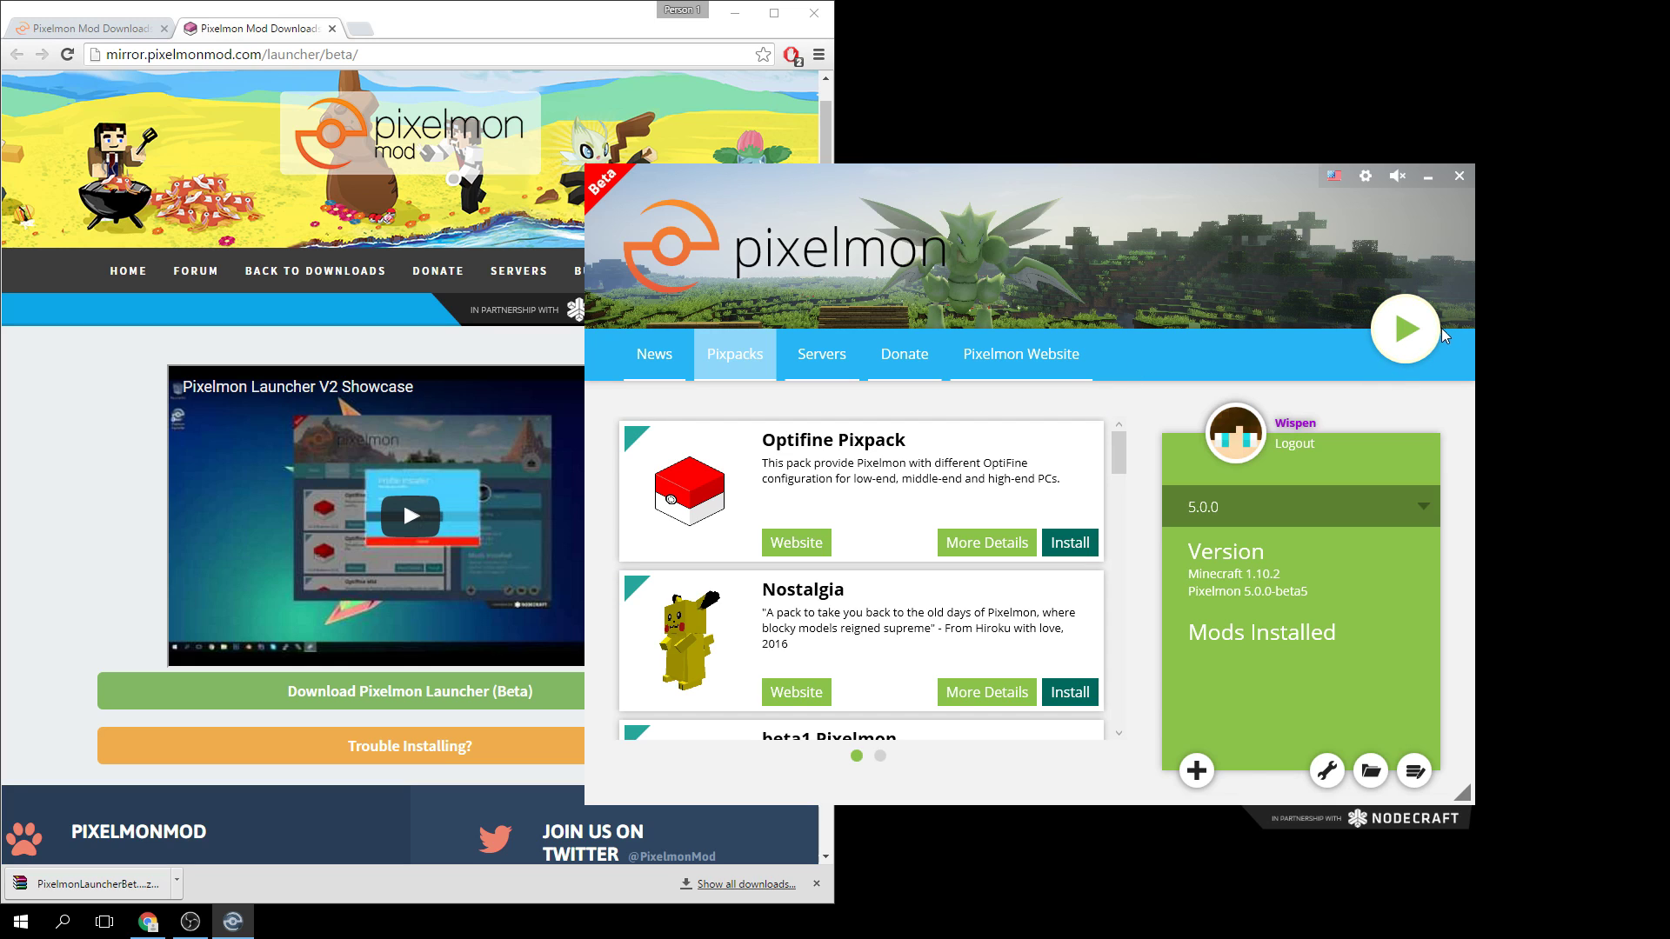
Launch the 5.0.0 profile with Play, briefly view the Minecraft output log, then close it.
{"action": "left_click", "coordinate": [1409, 328]}
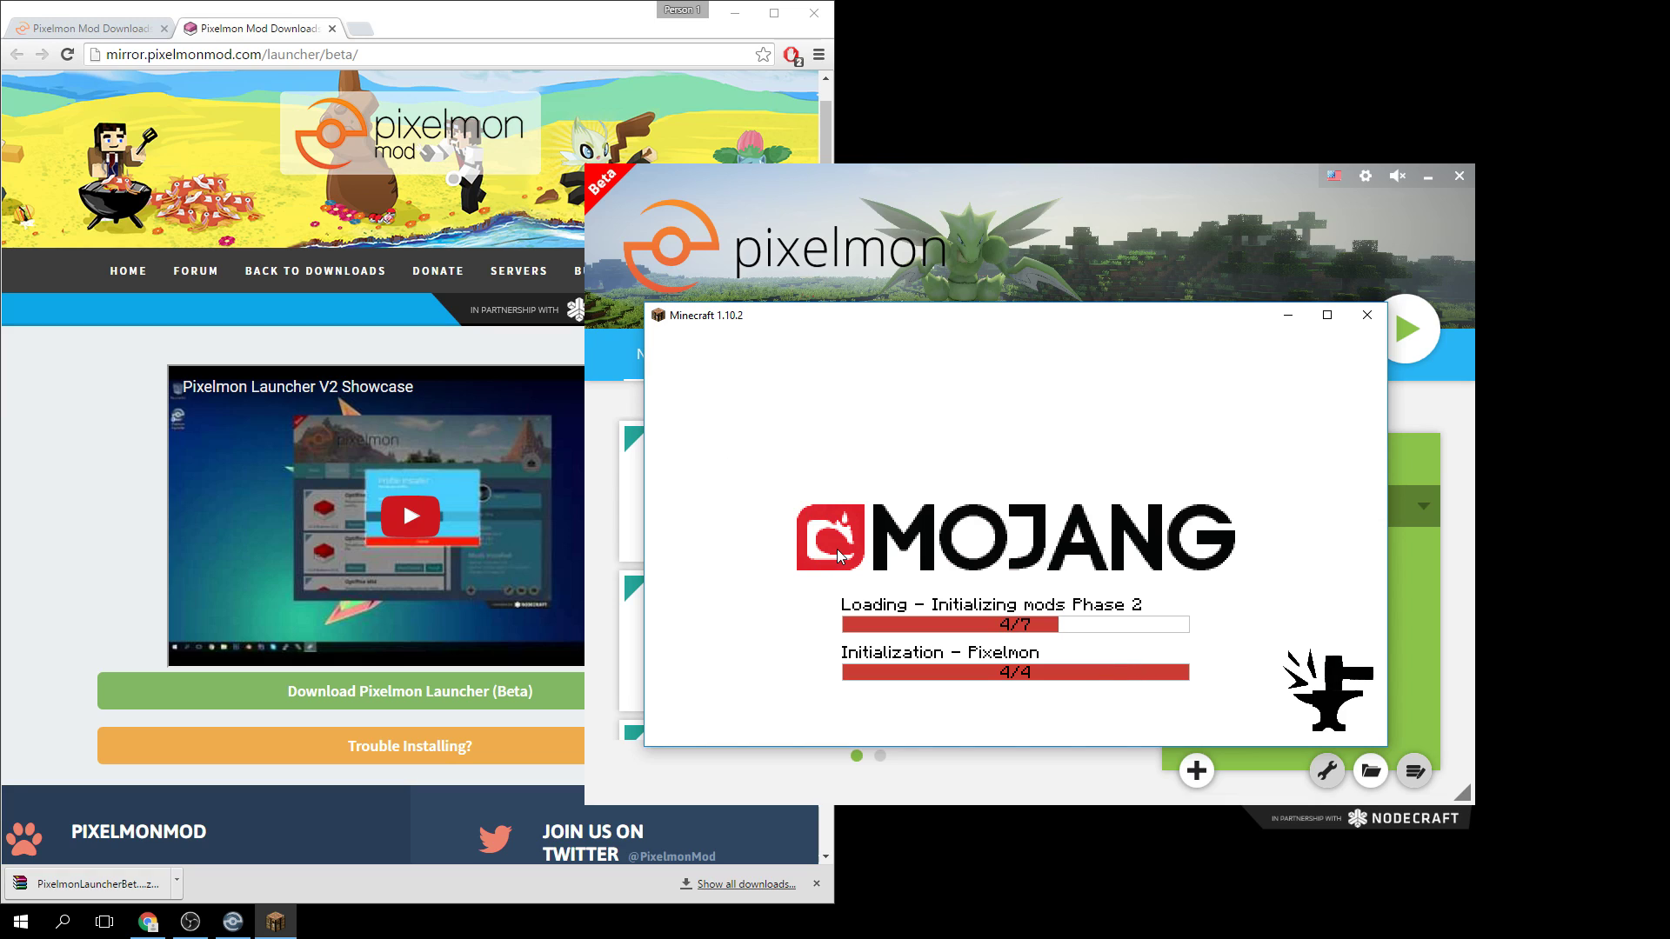
{"action": "left_click", "coordinate": [1119, 179]}
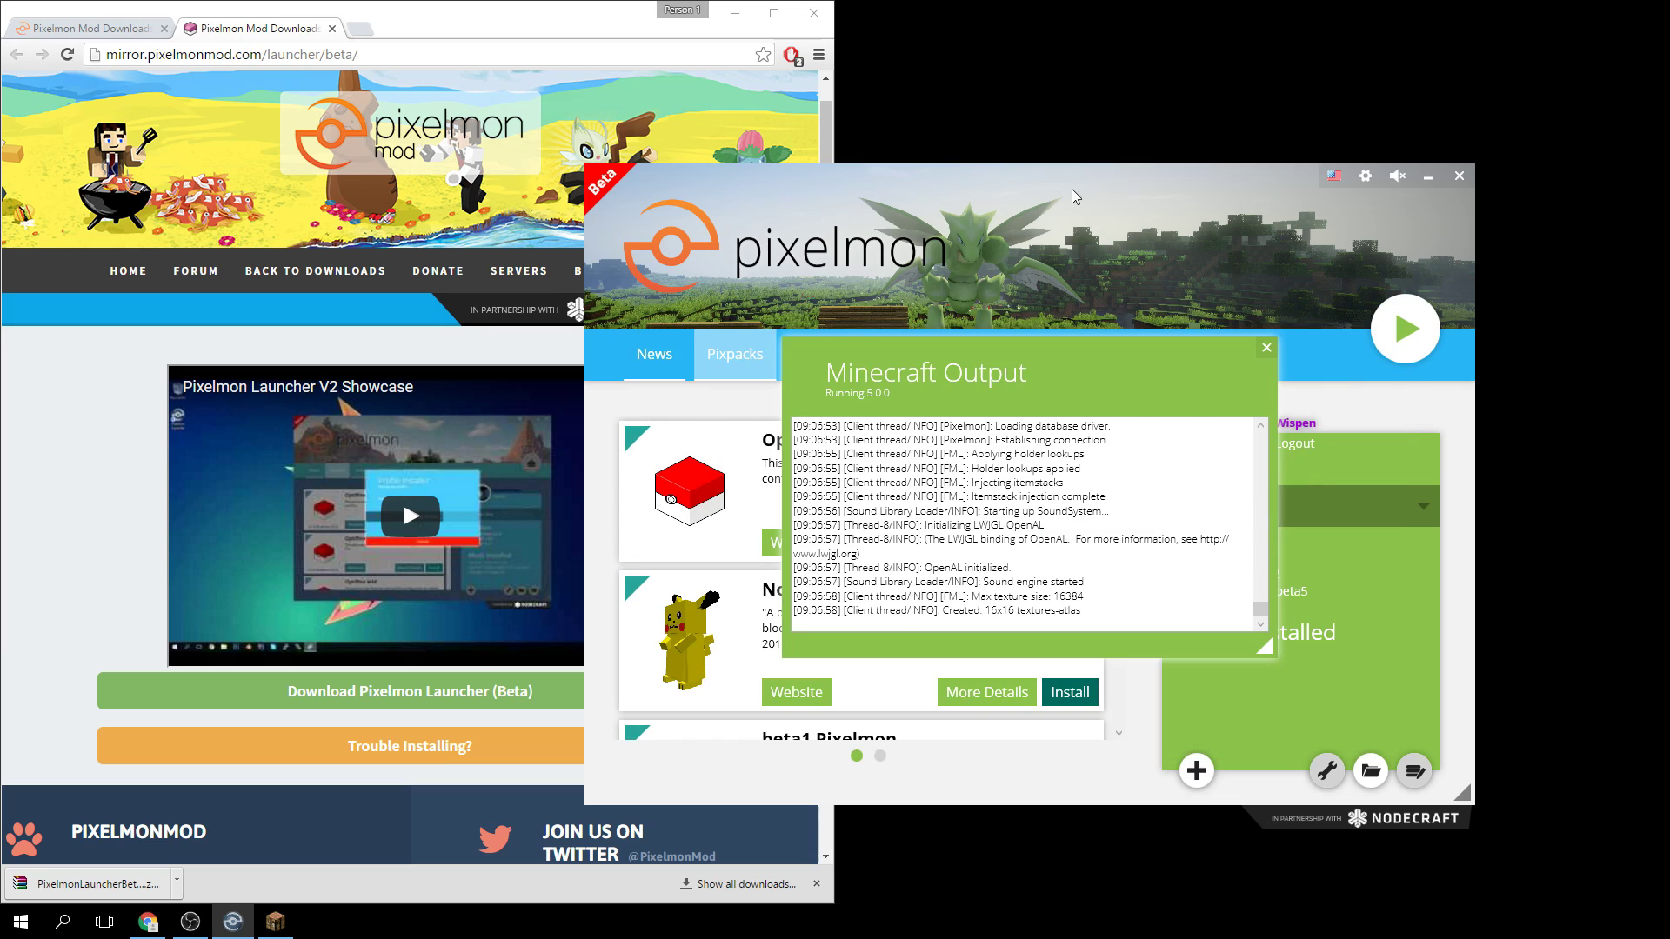
{"action": "left_click", "coordinate": [1264, 349]}
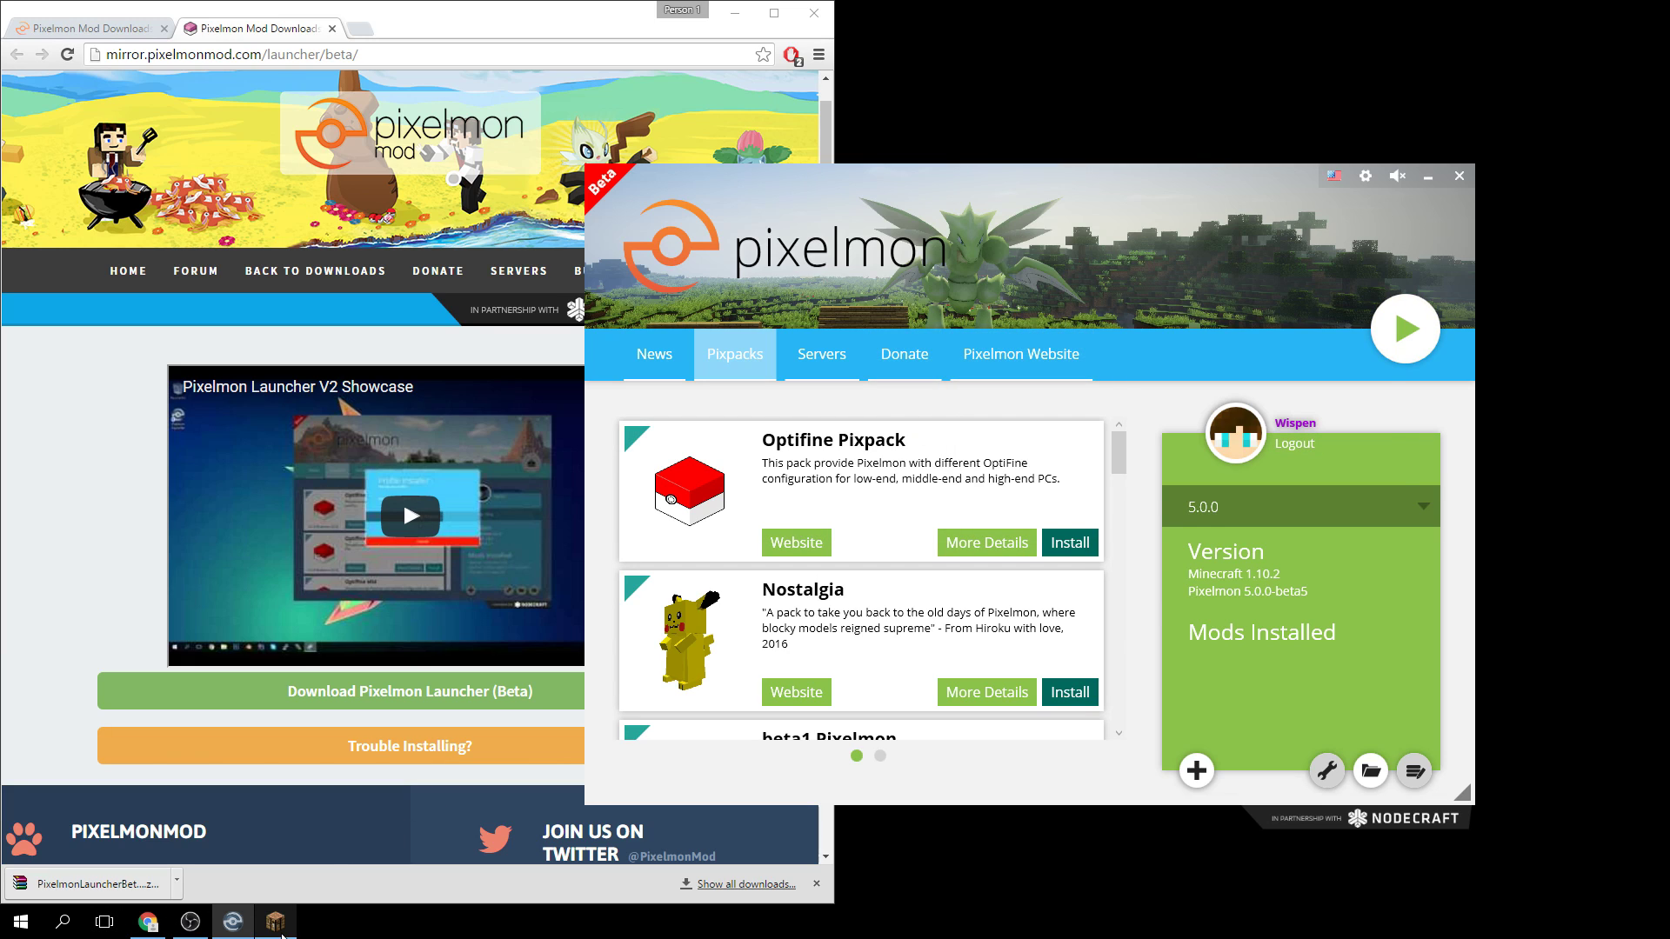
Check the loading game, reopen launcher Settings showing 3305 MB, and bring up the Start menu.
{"action": "left_click", "coordinate": [1312, 191]}
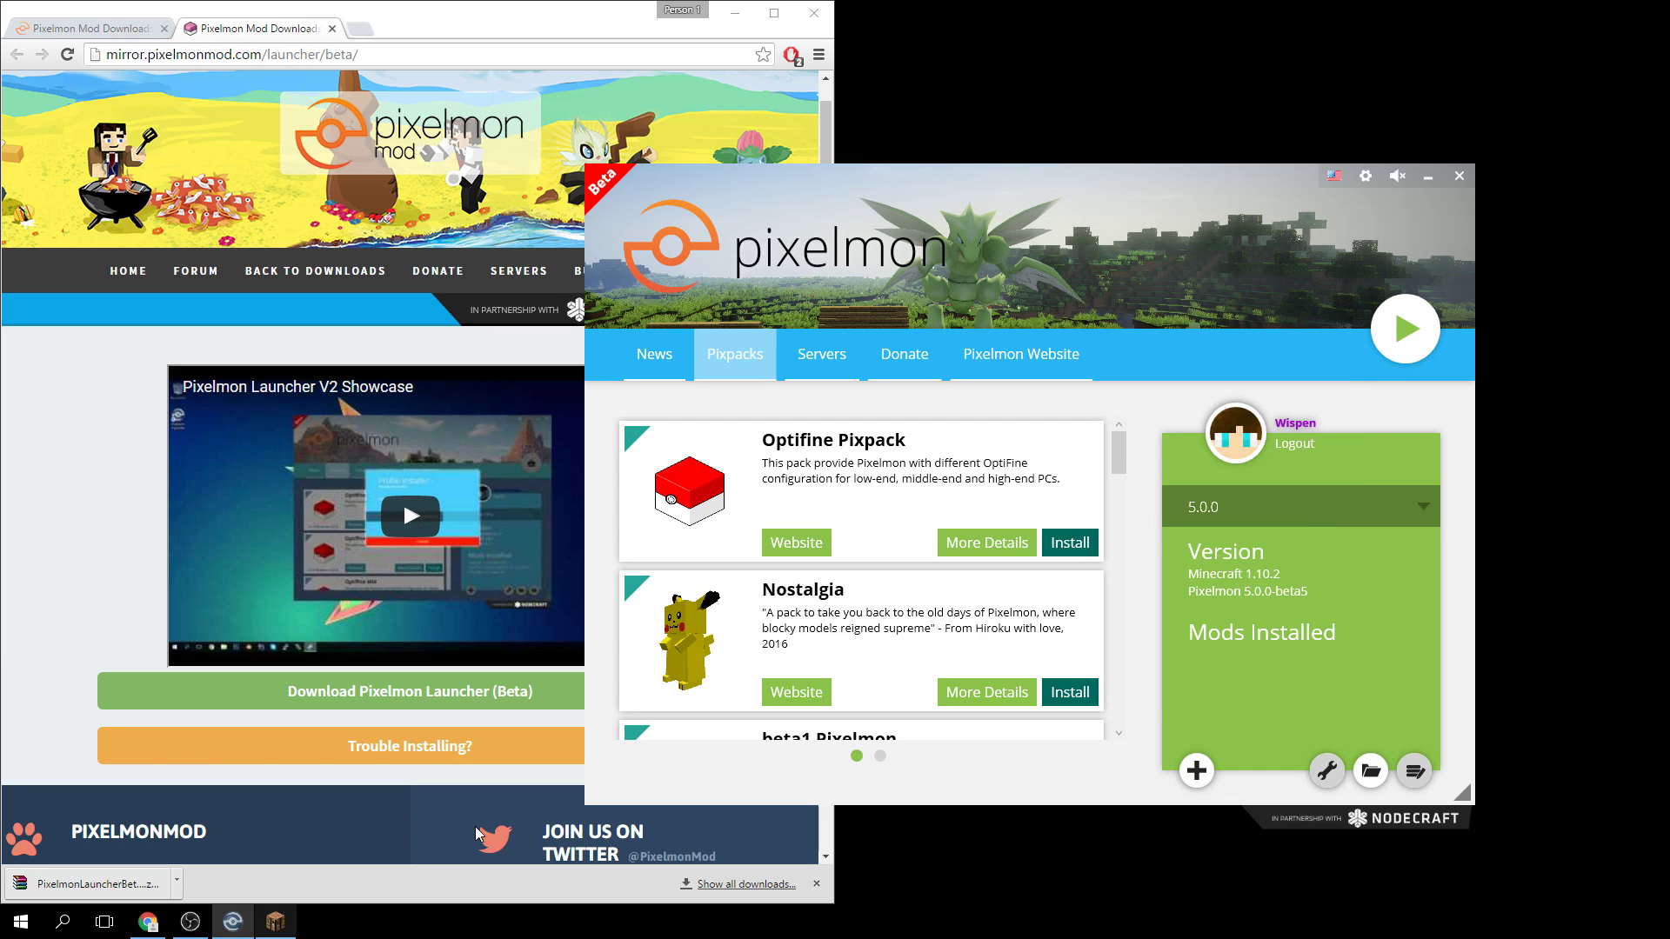
{"action": "left_click", "coordinate": [1364, 177]}
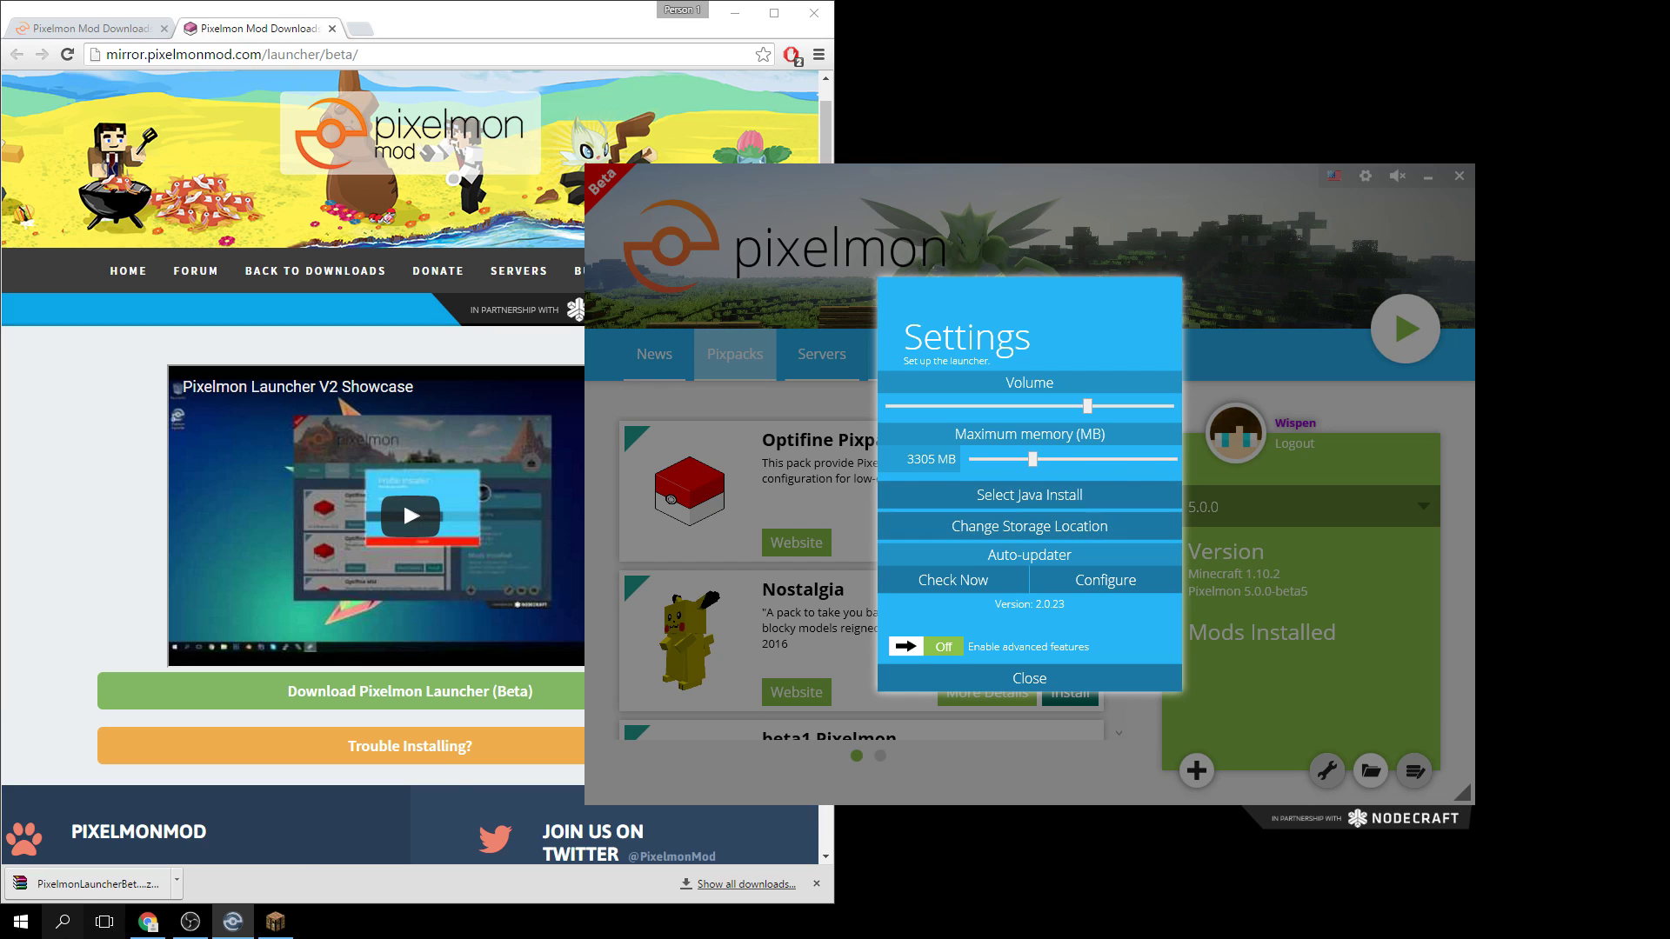
{"action": "left_click", "coordinate": [22, 929]}
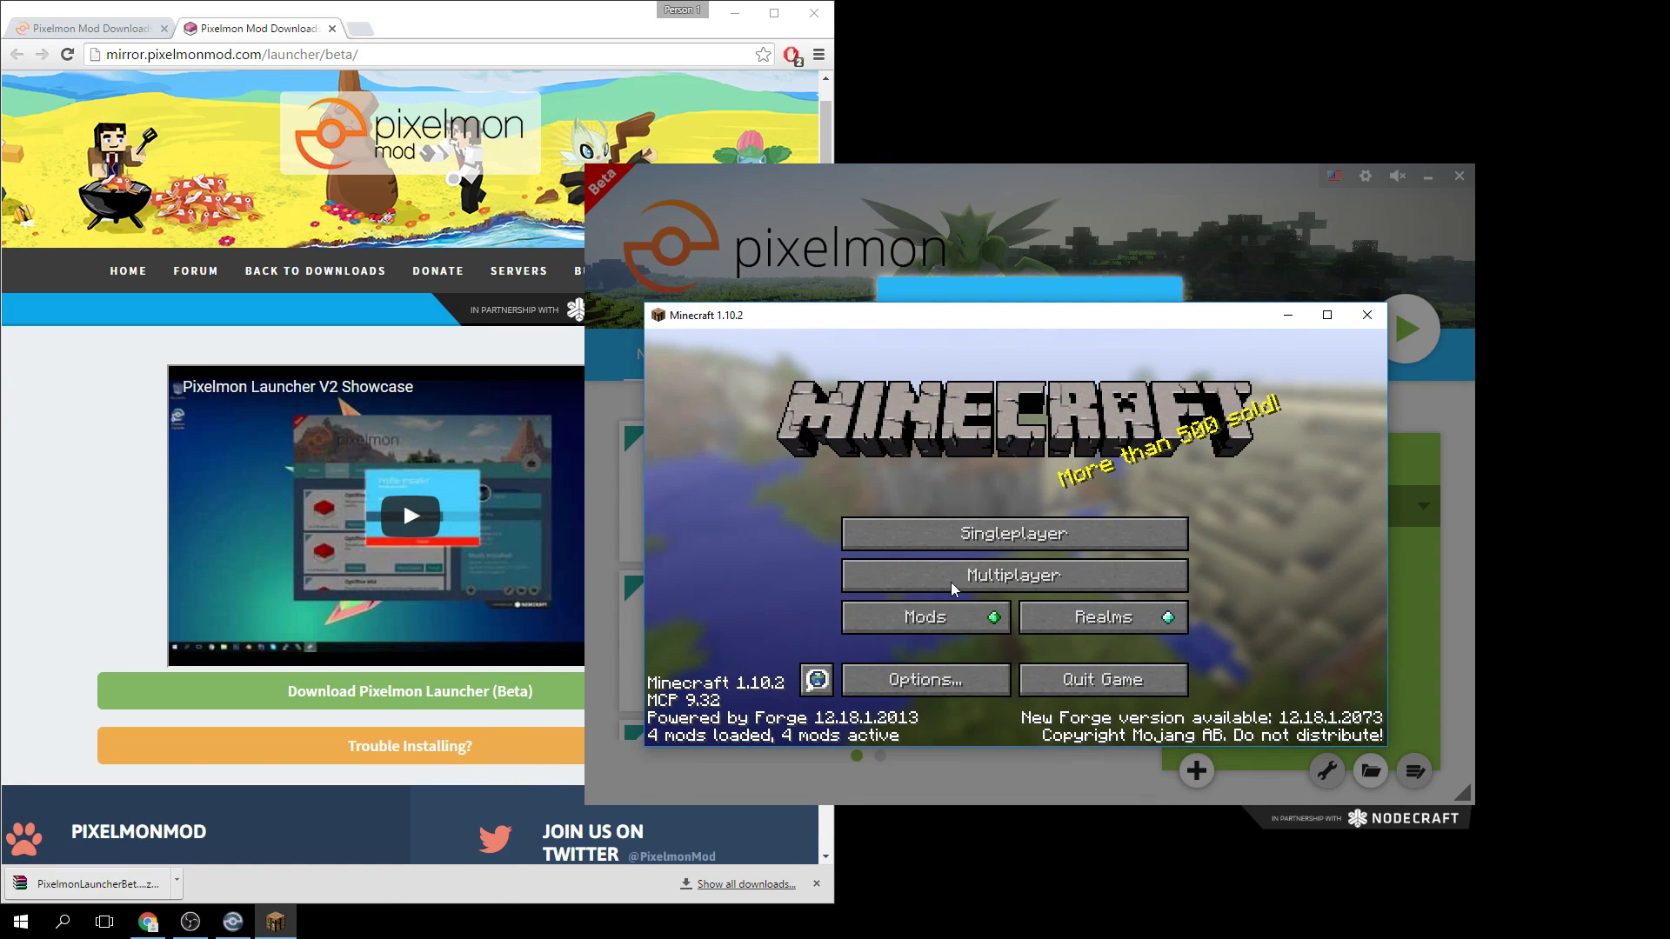
Look through Minecraft's Video Settings and Chat Settings in the Options menu.
{"action": "left_click", "coordinate": [909, 671]}
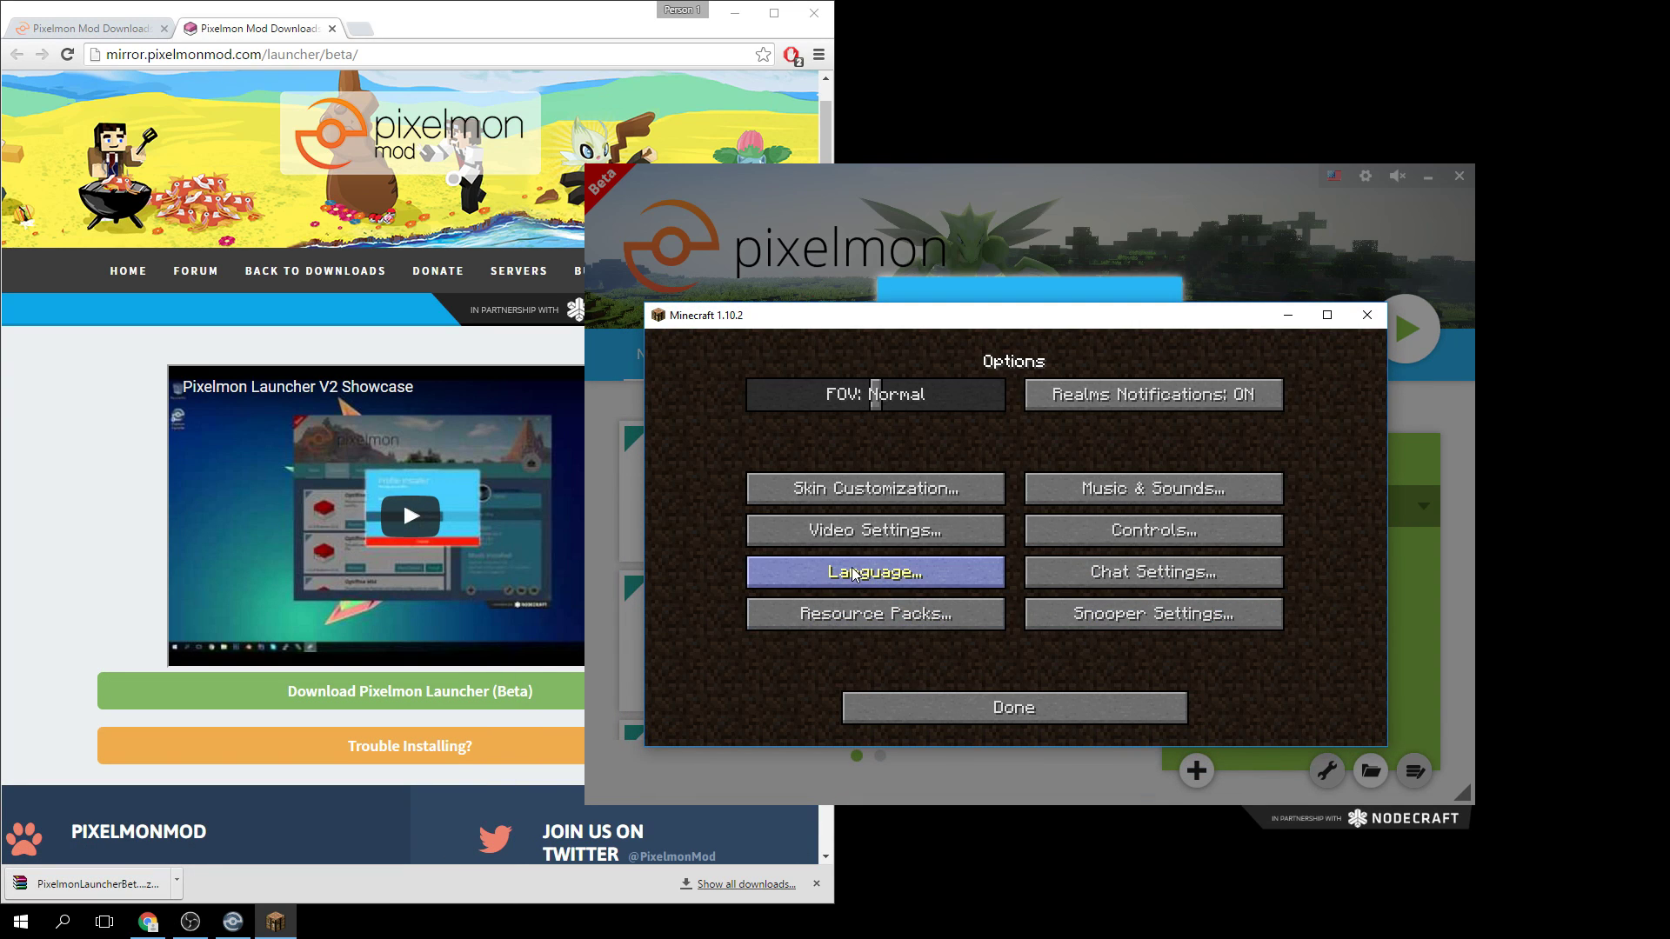
{"action": "left_click", "coordinate": [859, 534]}
{"action": "left_click", "coordinate": [955, 709]}
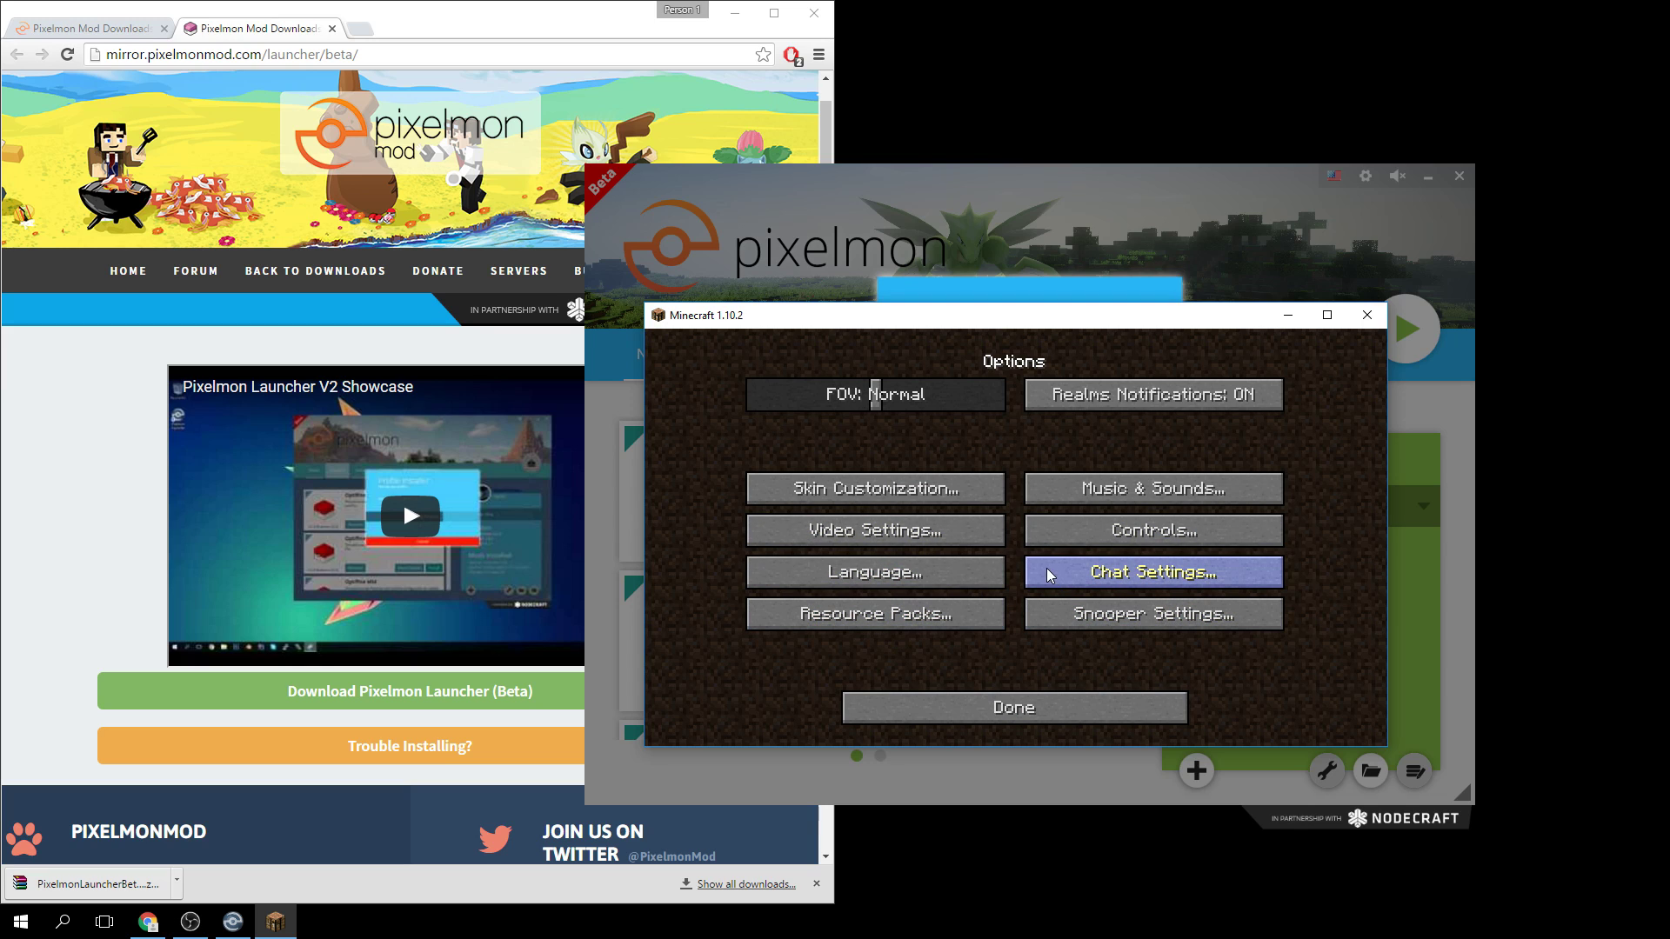
{"action": "left_click", "coordinate": [1131, 572]}
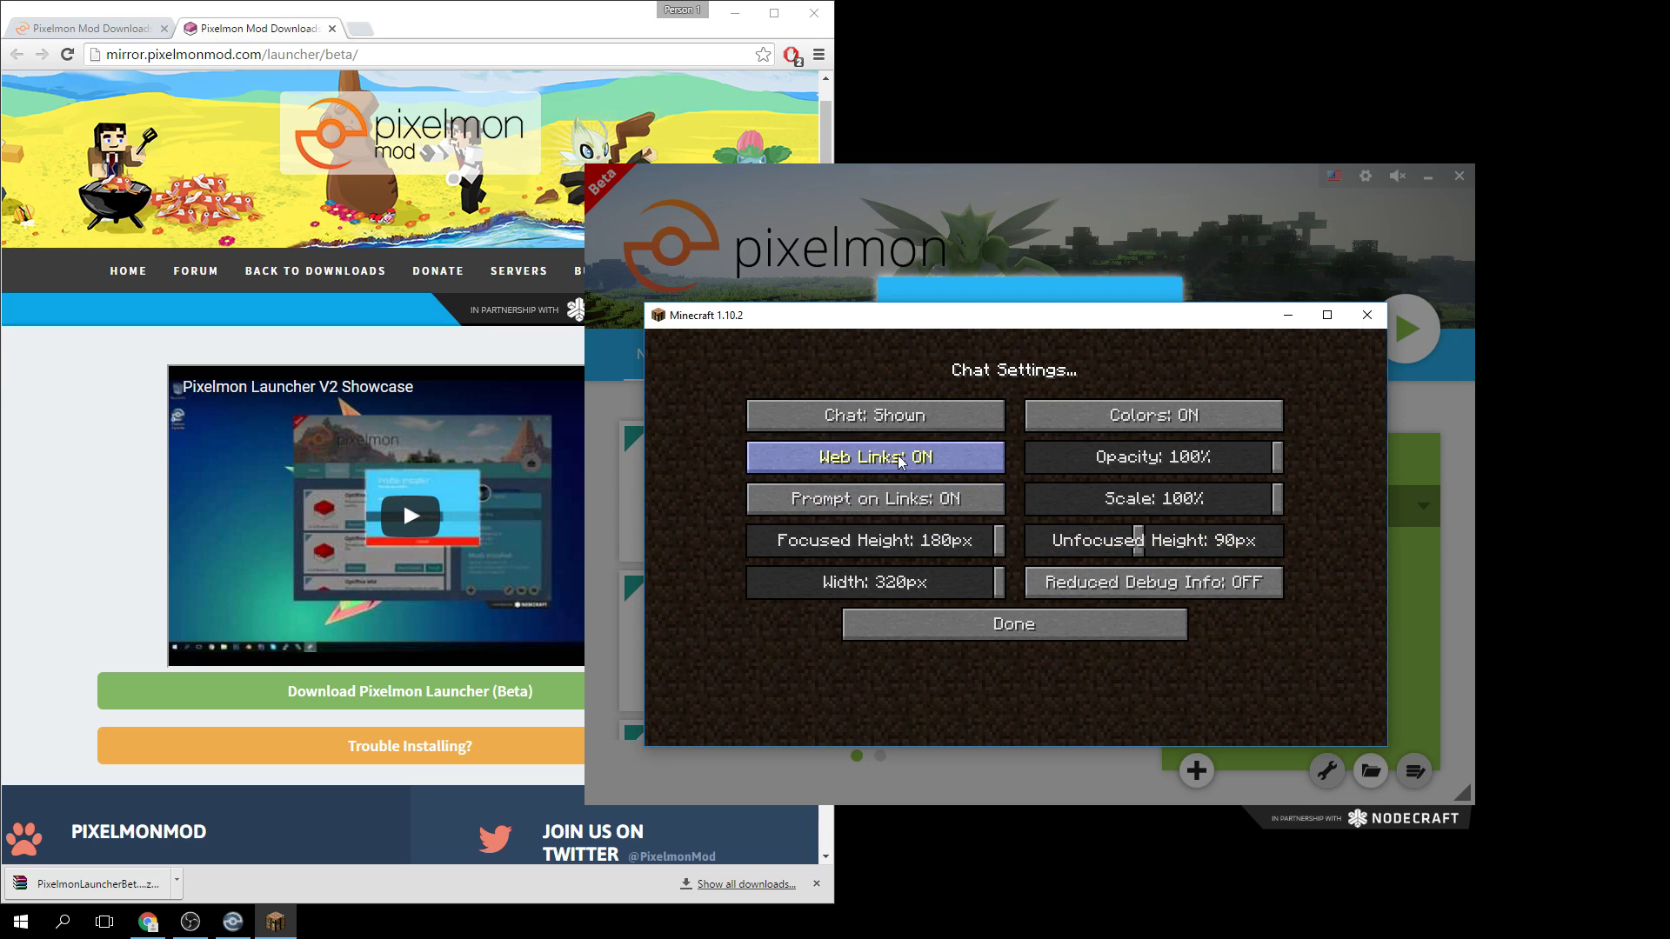
{"action": "left_click", "coordinate": [965, 624]}
Turn Master Volume to OFF in Music & Sounds and return to the main menu.
{"action": "left_click", "coordinate": [1096, 489]}
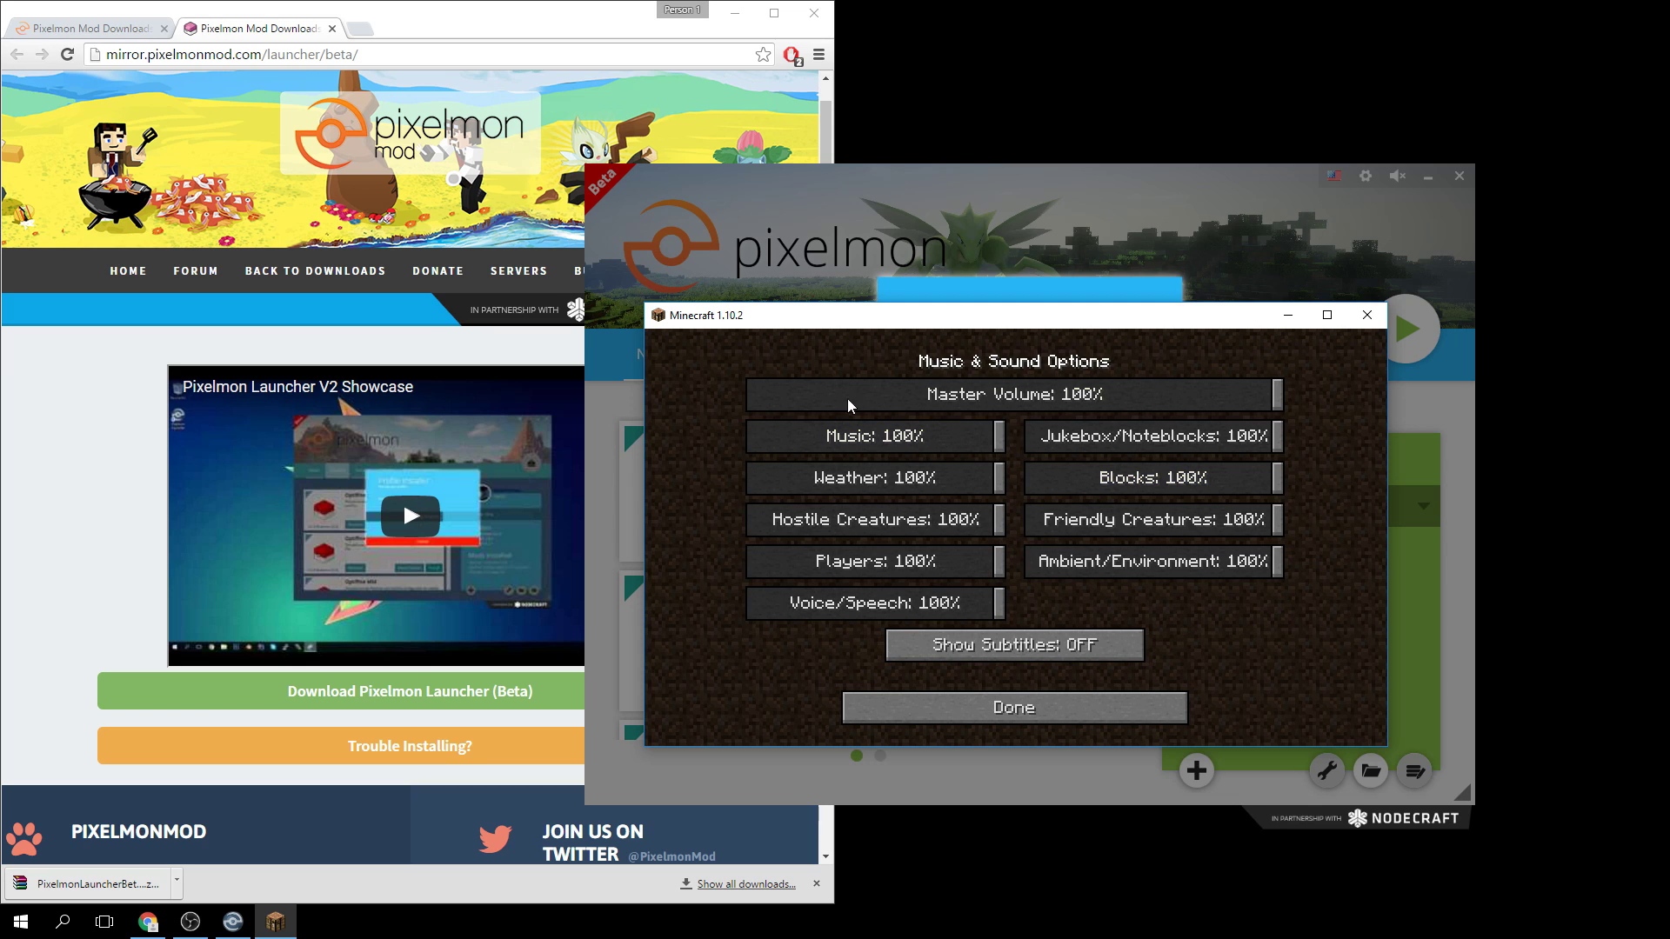
{"action": "left_click_drag", "start_coordinate": [853, 404], "coordinate": [751, 396]}
{"action": "left_click", "coordinate": [1026, 709]}
{"action": "left_click", "coordinate": [966, 707]}
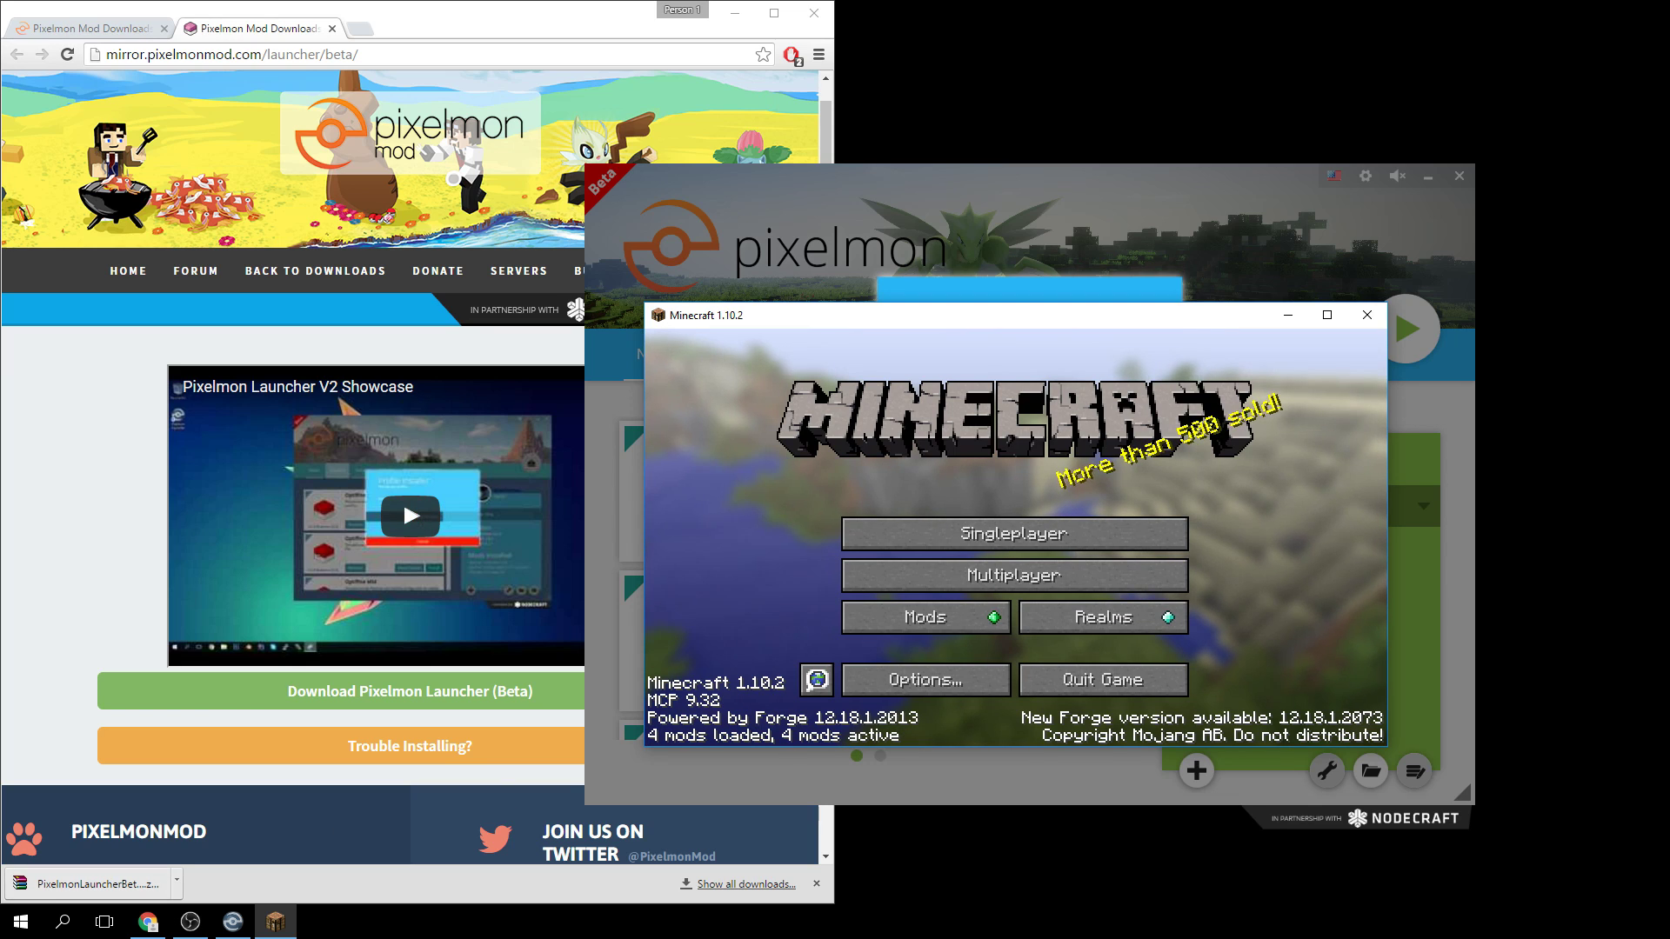
Search Windows Start for 'ram' and open the View RAM info result.
{"action": "left_click", "coordinate": [17, 922]}
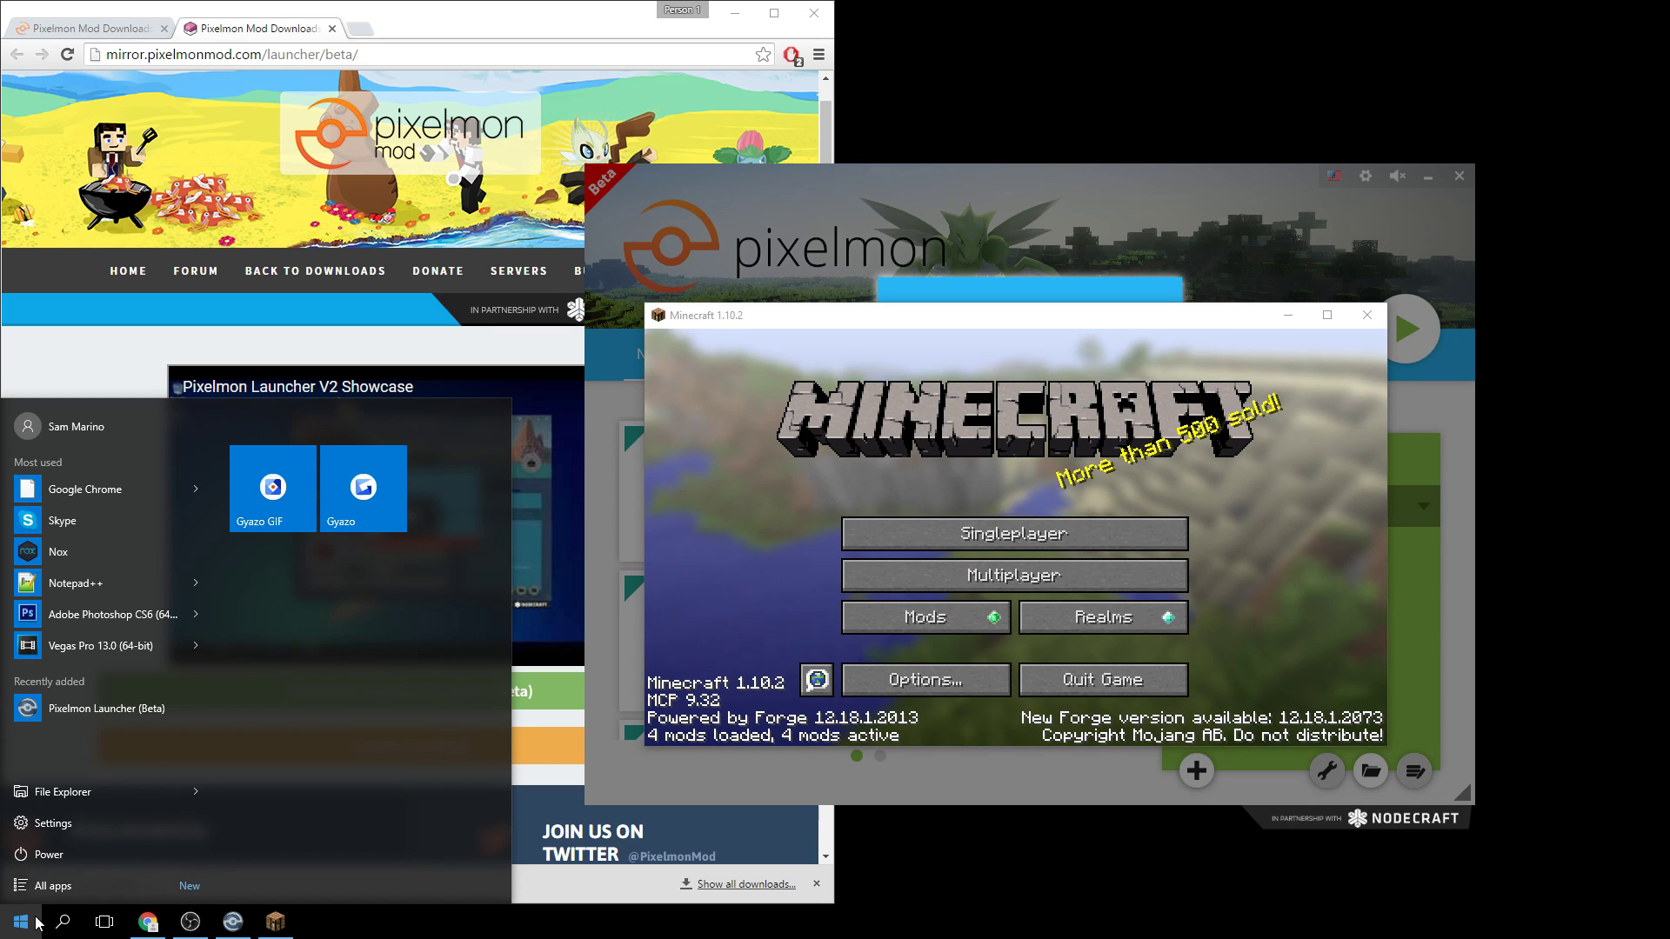
{"action": "type", "text": "ram"}
{"action": "key", "text": "Return"}
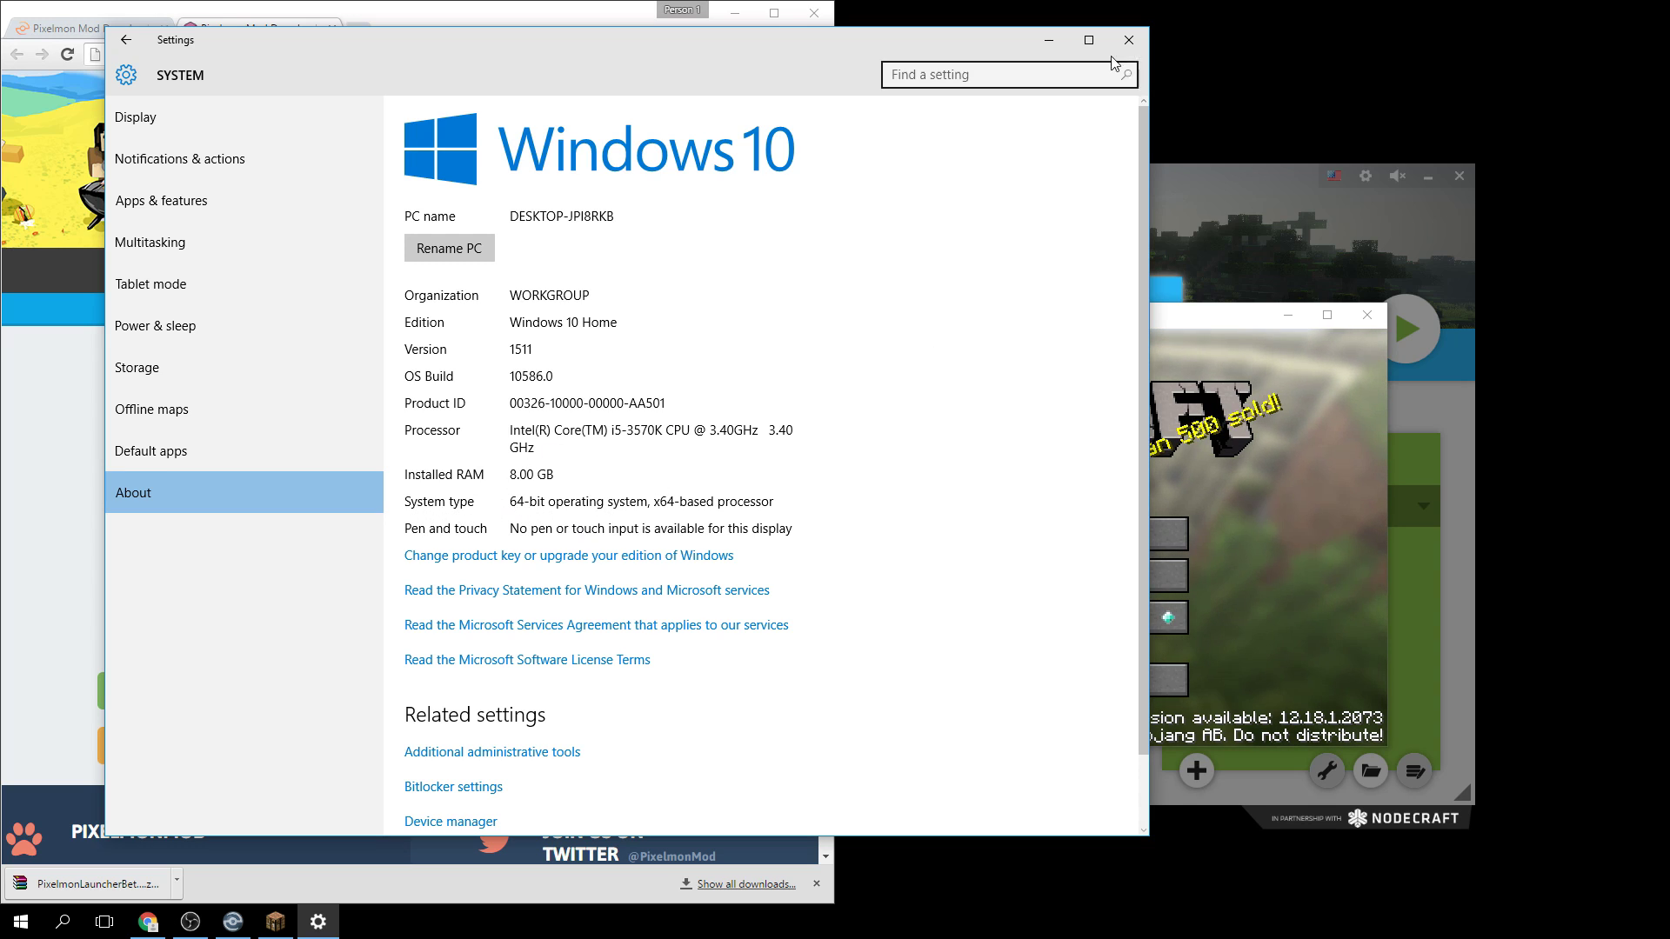
Close the Windows Settings About page.
{"action": "left_click", "coordinate": [1137, 43]}
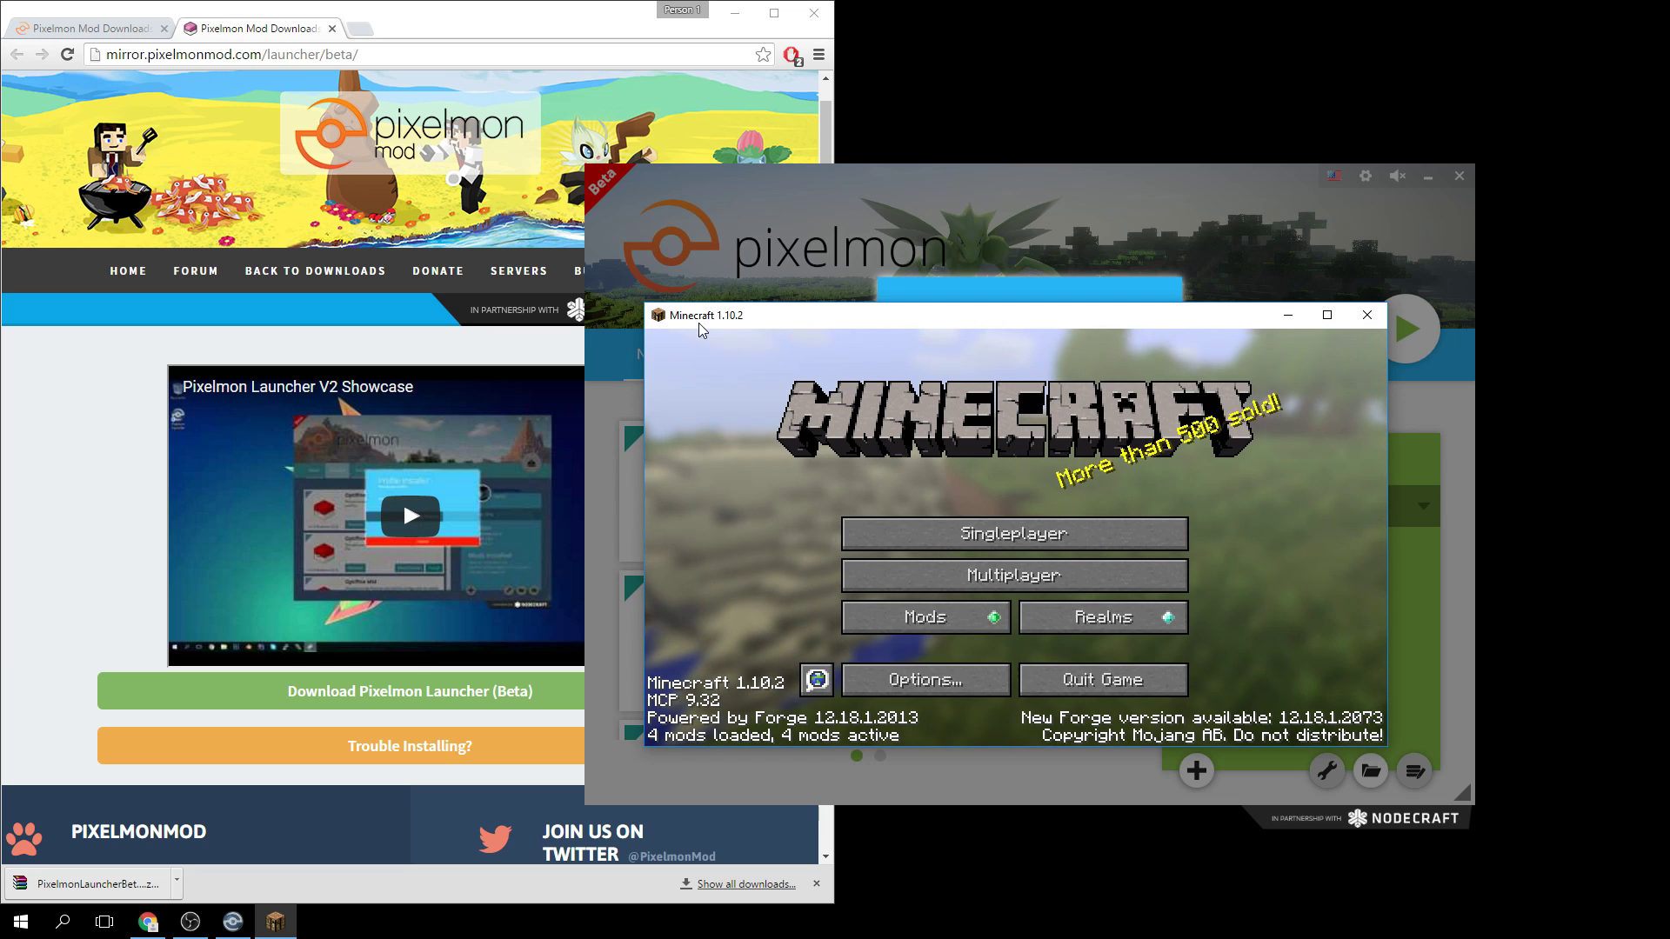
Add a multiplayer server with the address Pokecentral.org.
{"action": "left_click", "coordinate": [1070, 575]}
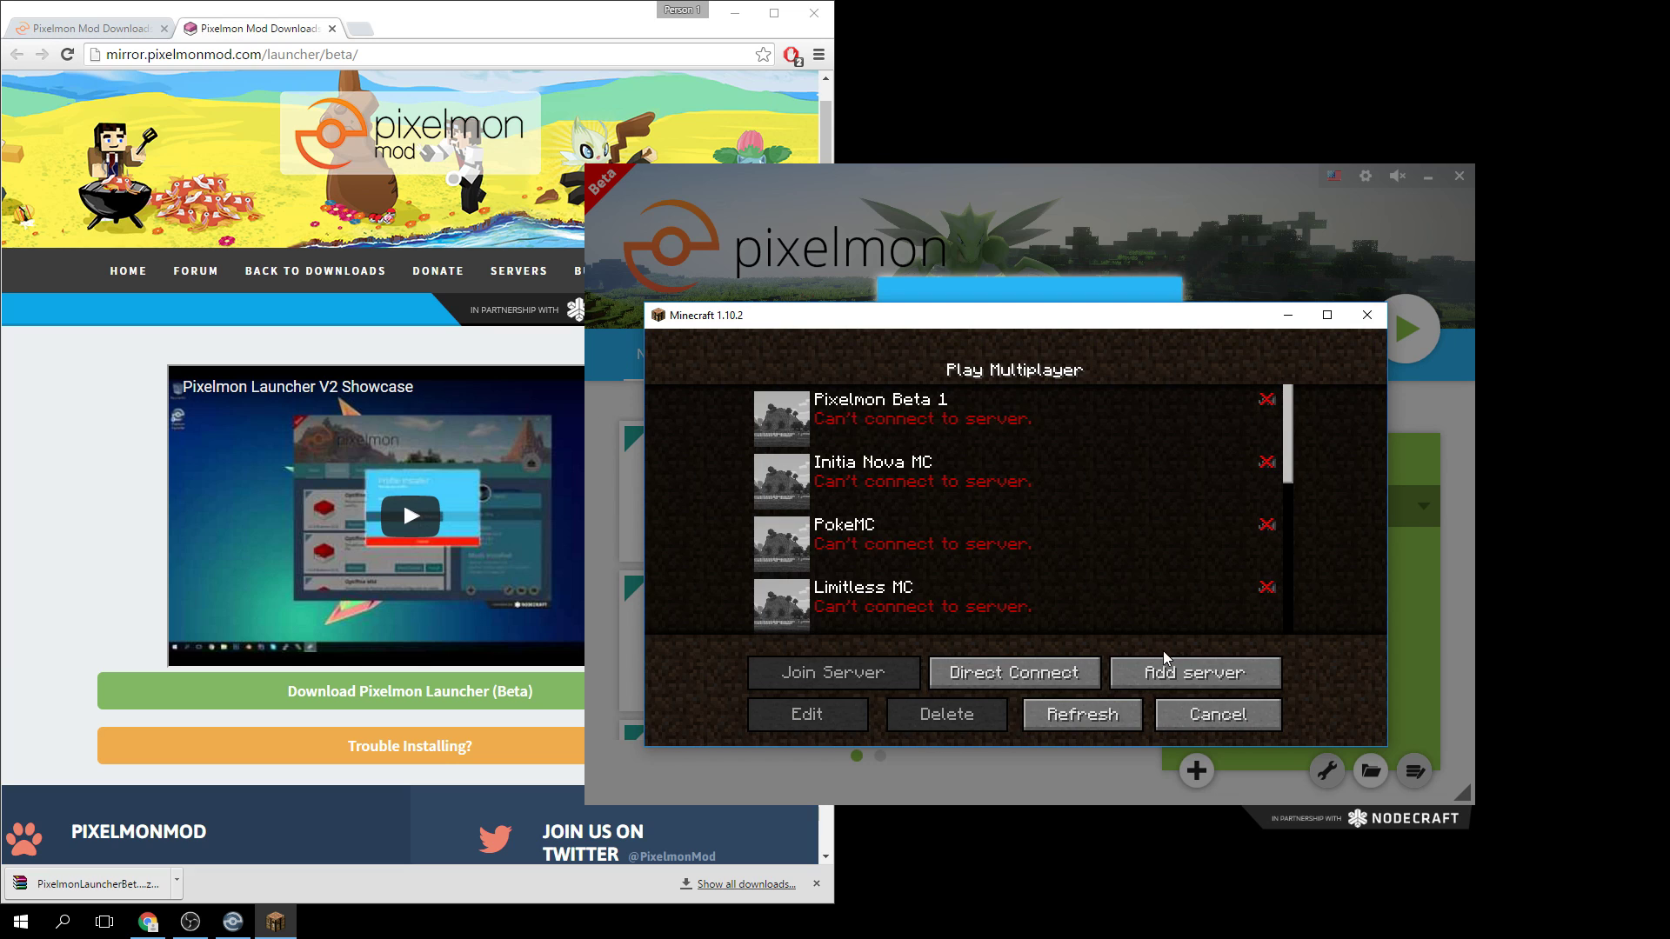
{"action": "left_click", "coordinate": [1172, 673]}
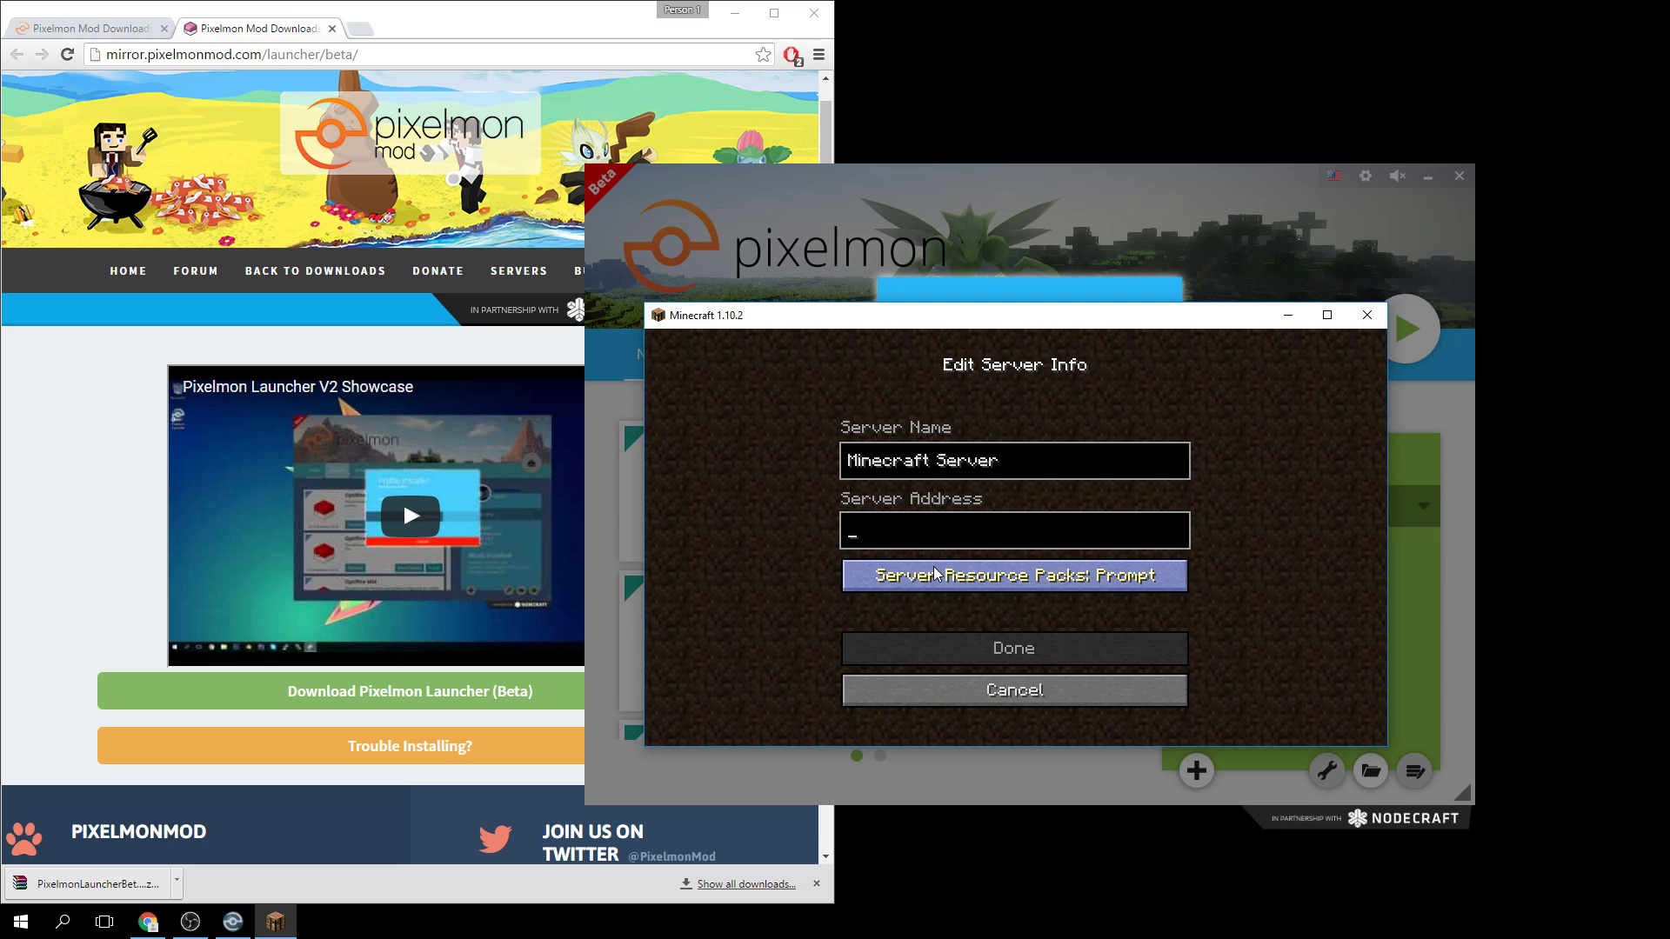
{"action": "type", "text": "Pokecentral"}
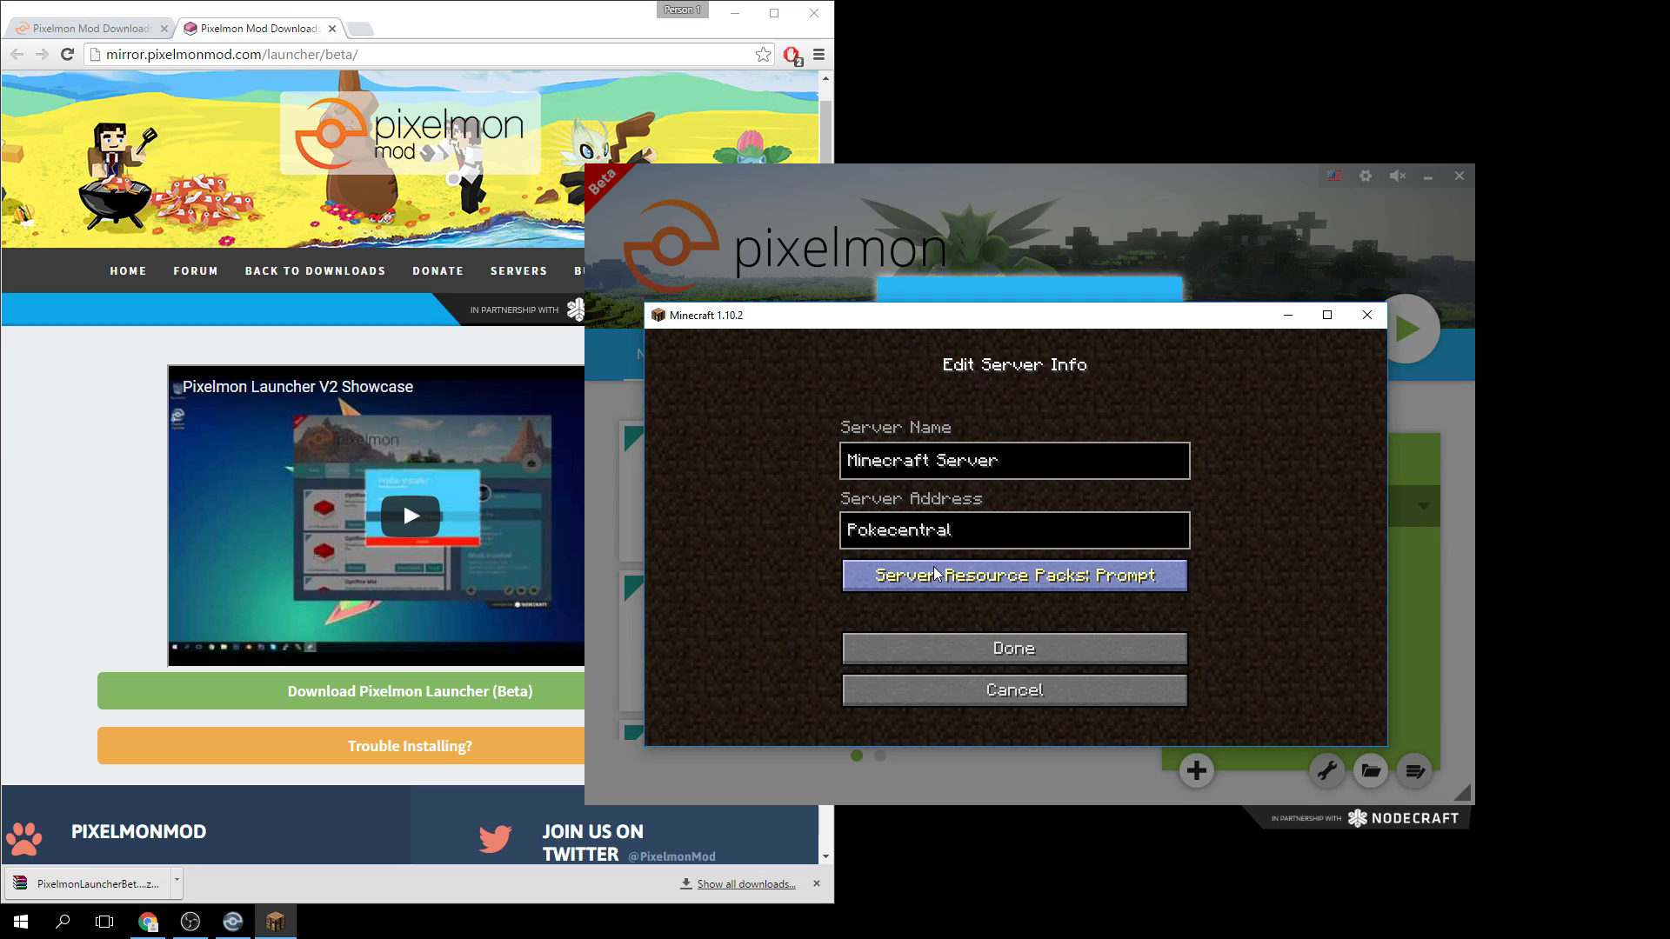
{"action": "type", "text": ".org"}
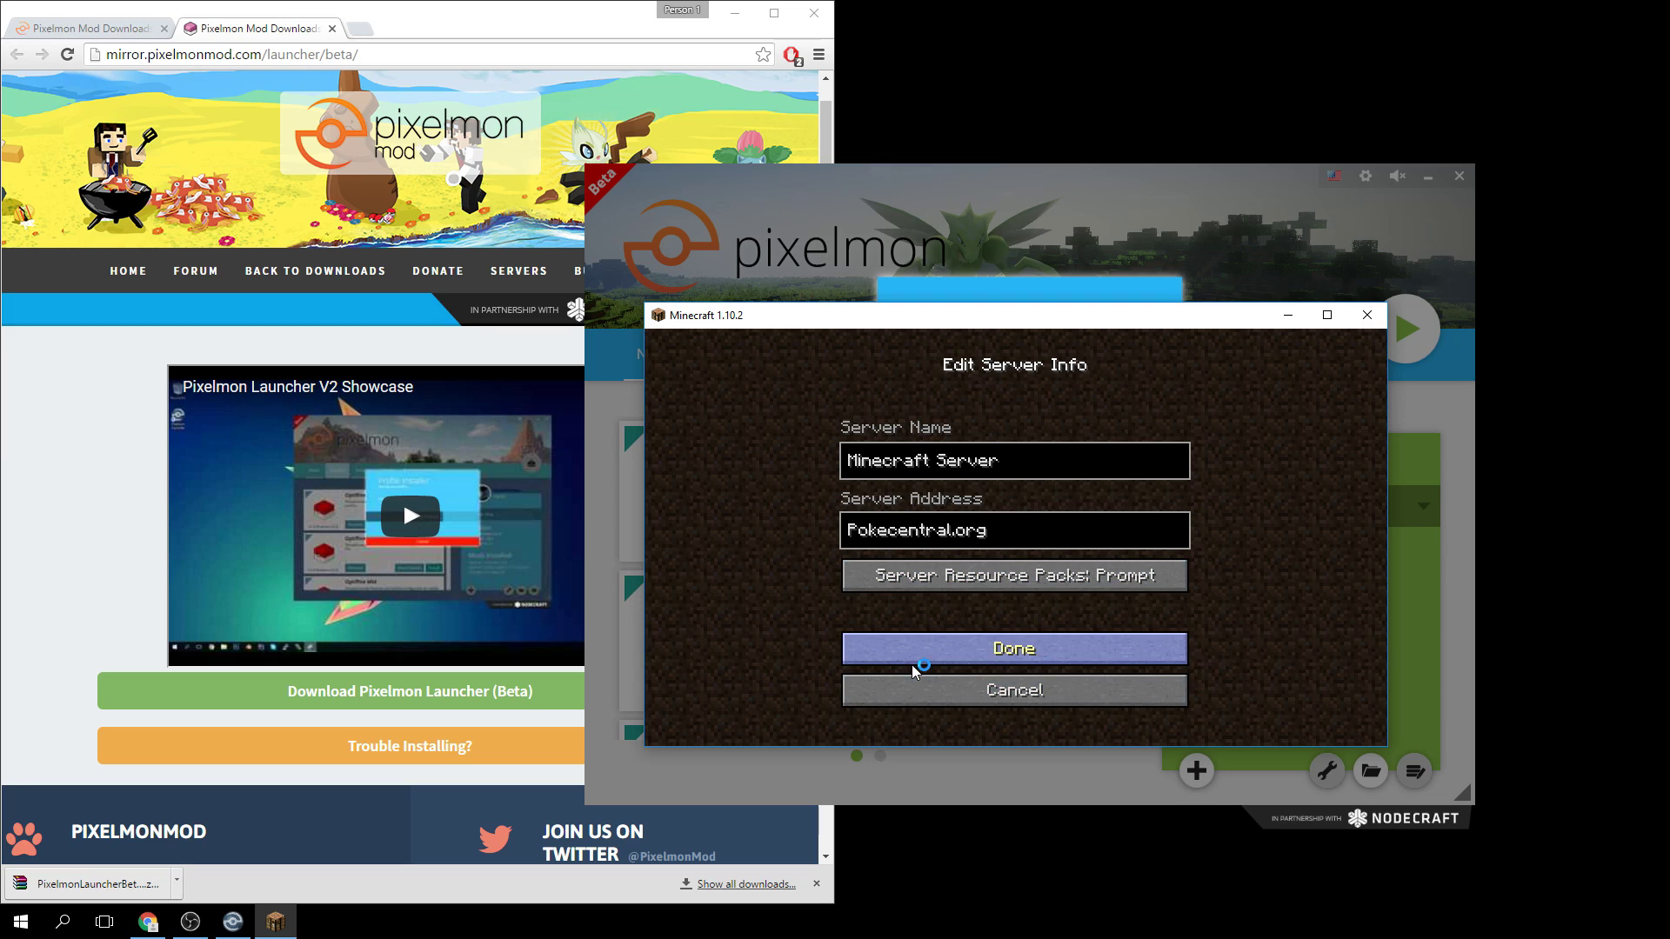
{"action": "left_click", "coordinate": [911, 664]}
Move the Minecraft Server entry up the list and join it.
{"action": "scroll", "coordinate": [933, 481], "scroll_direction": "down", "scroll_amount": 10}
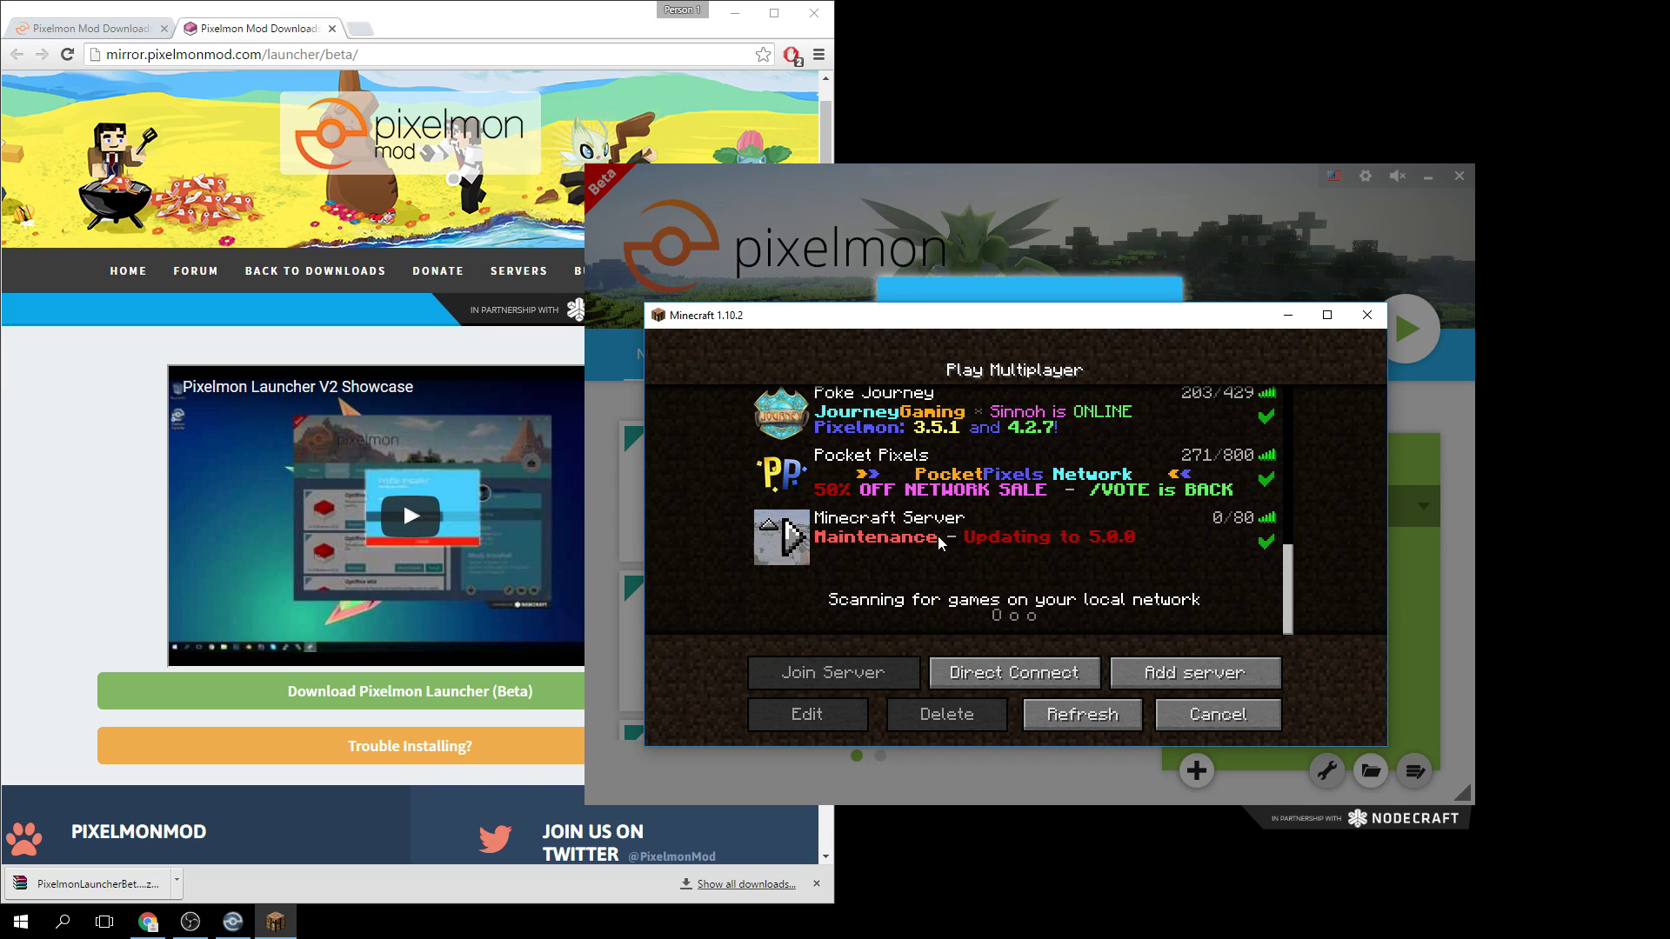
{"action": "left_click", "coordinate": [947, 560]}
{"action": "key", "text": "shift+Up"}
{"action": "key", "text": "shift+Up"}
{"action": "key", "text": "shift+Up"}
{"action": "key", "text": "shift+Up"}
{"action": "key", "text": "shift+Up"}
{"action": "key", "text": "shift+Up"}
{"action": "key", "text": "shift+Up"}
{"action": "key", "text": "shift+Up"}
{"action": "left_click", "coordinate": [849, 673]}
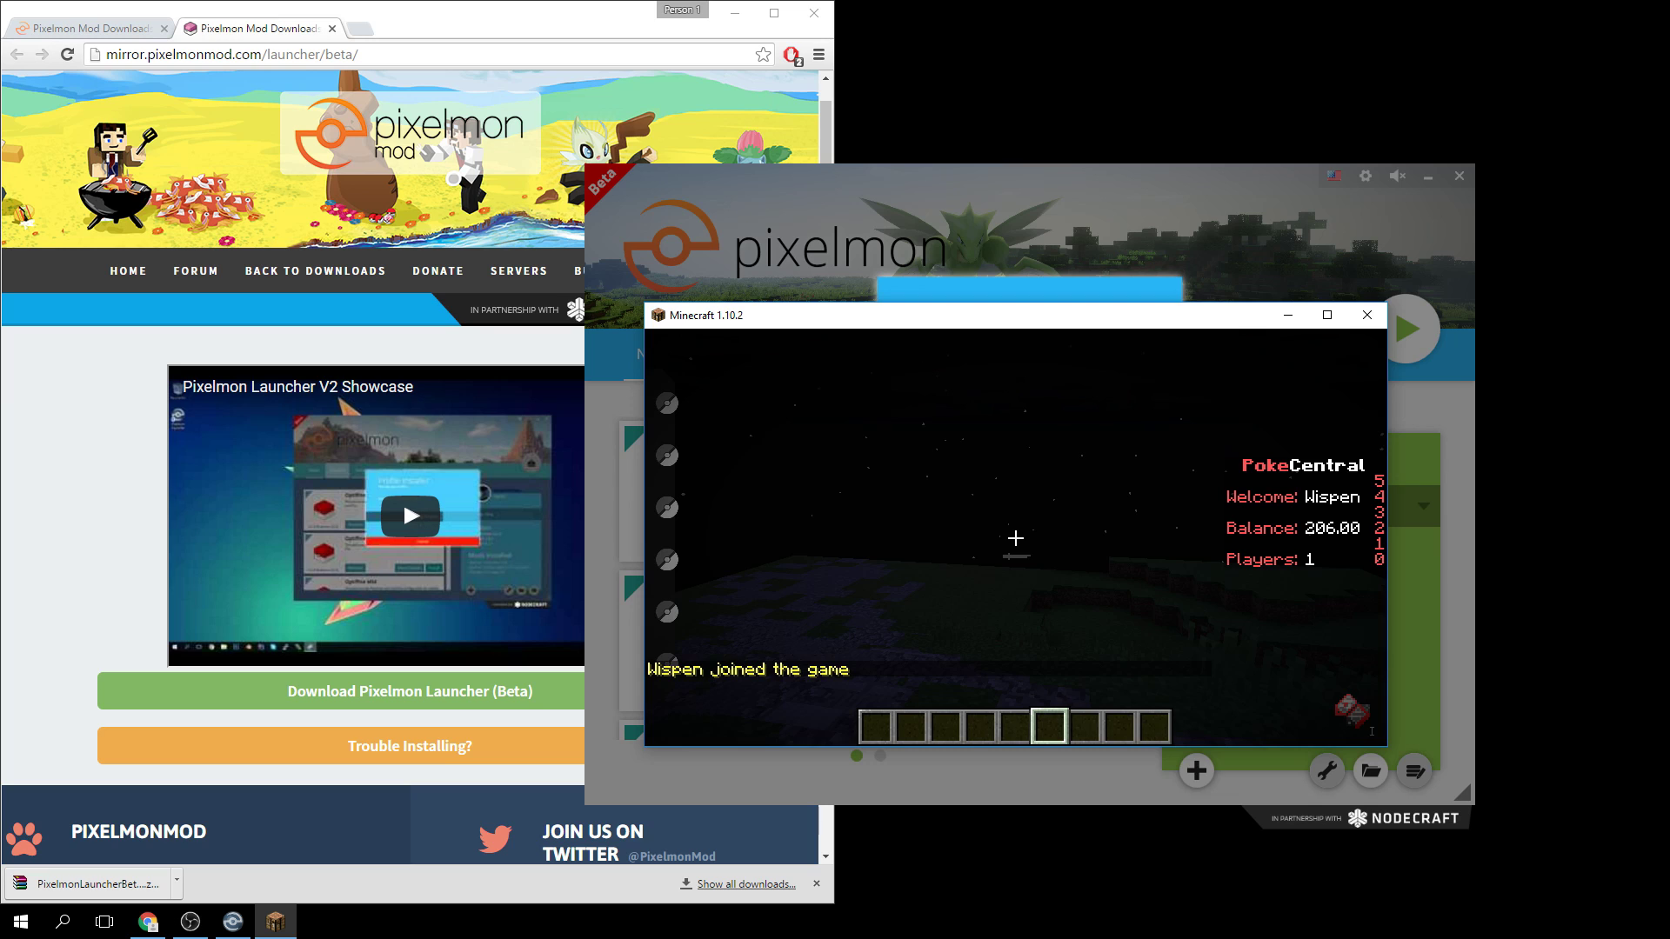
Pause the game, glance at the video settings, and return to the world.
{"action": "key", "text": "Escape"}
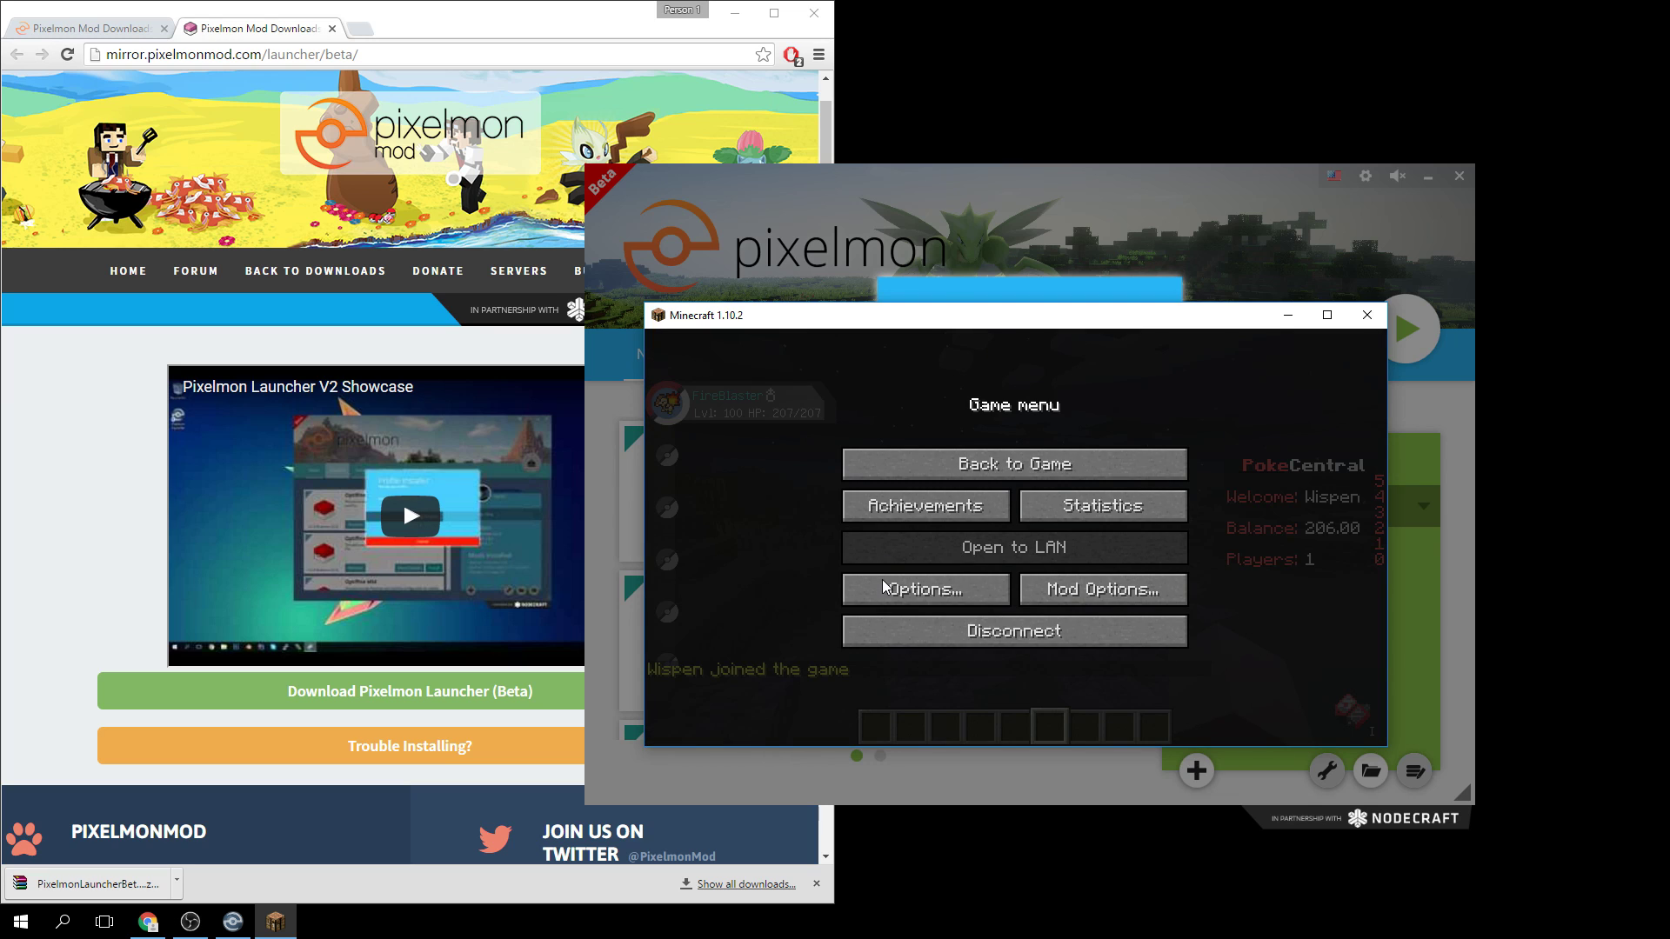
{"action": "left_click", "coordinate": [885, 587]}
{"action": "left_click", "coordinate": [836, 543]}
{"action": "key", "text": "Escape"}
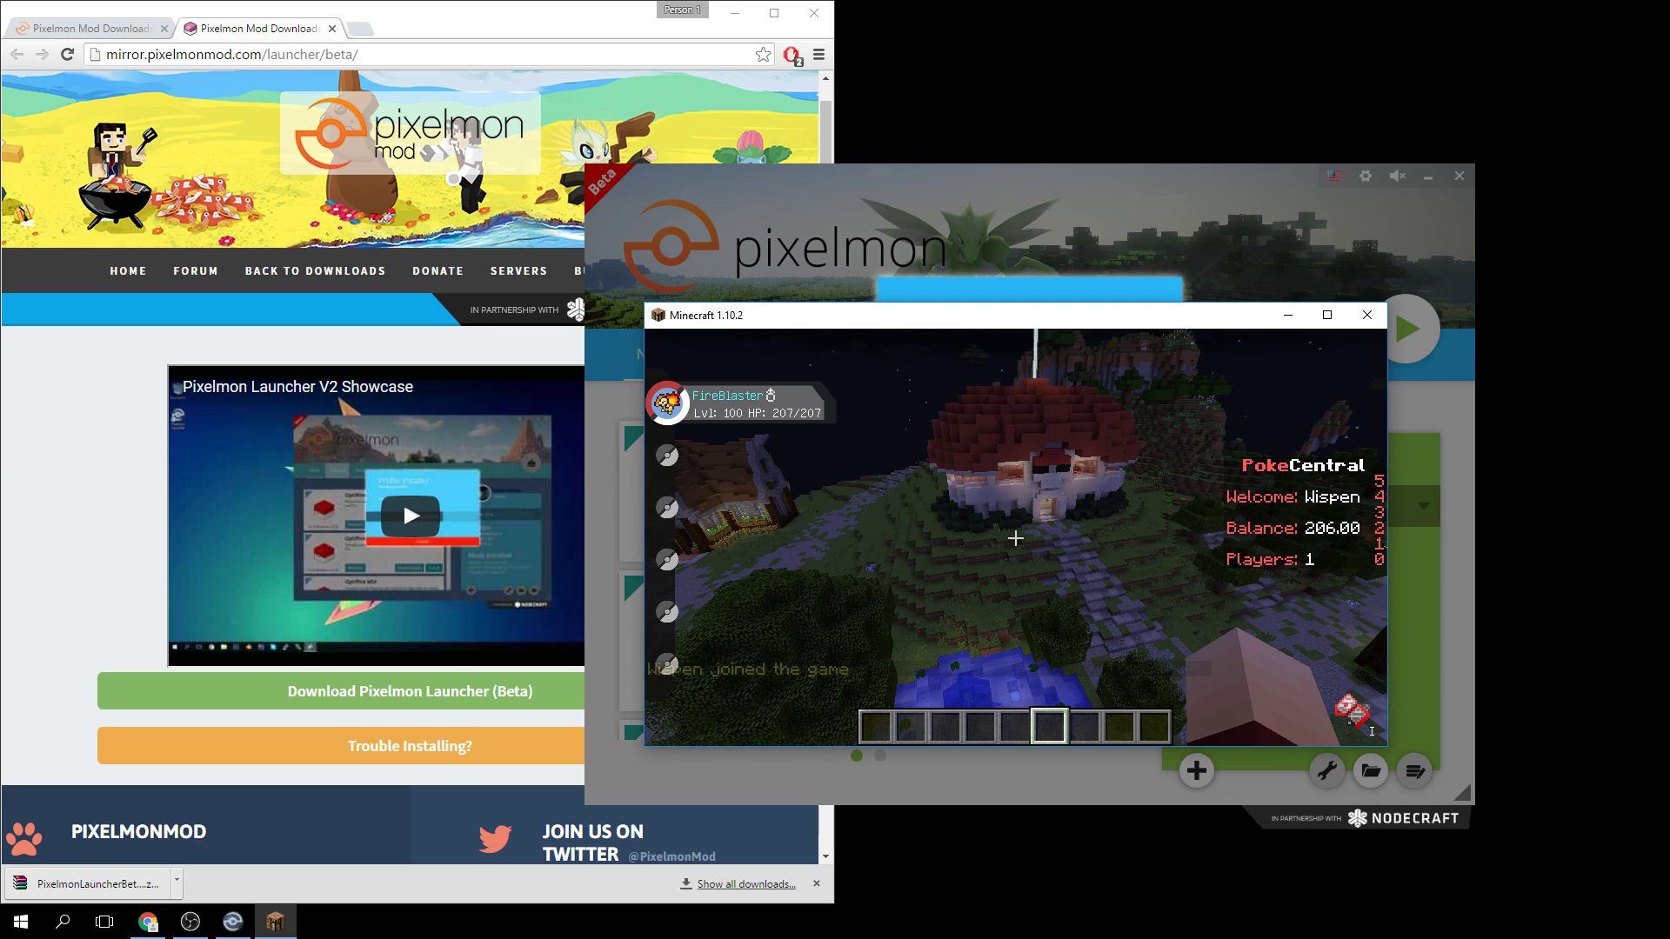
Walk across the Pokécenter's red dome roof, looking toward the beacon and over the edge.
{"action": "key", "text": "w"}
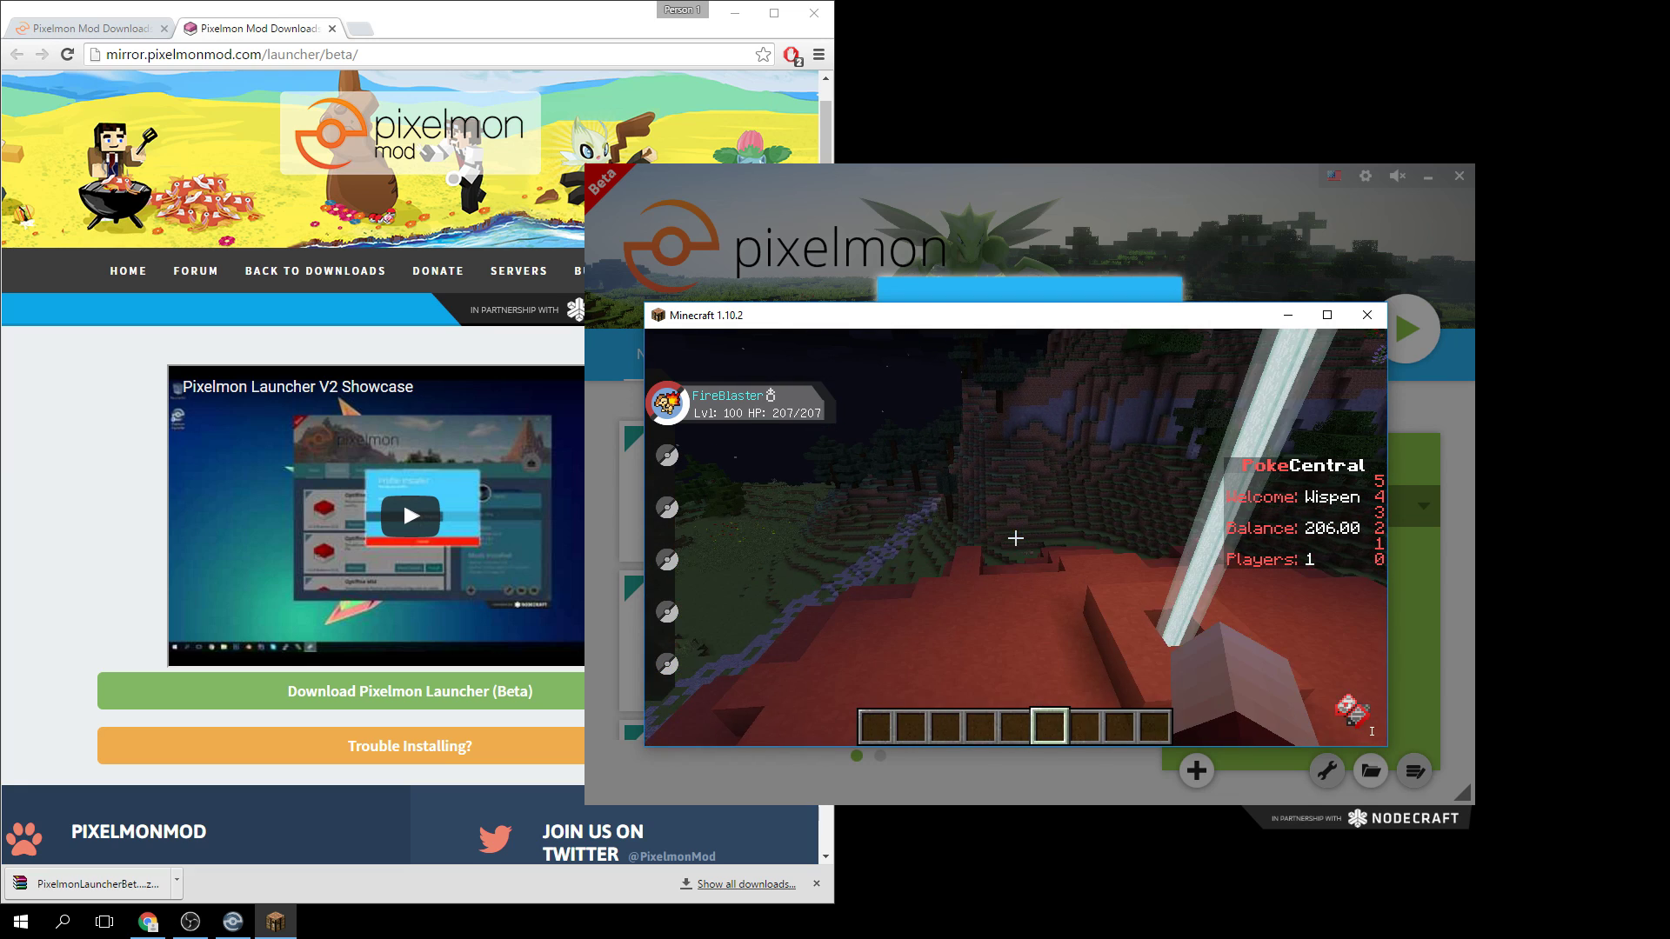
{"action": "key", "text": "w"}
{"action": "key", "text": "w"}
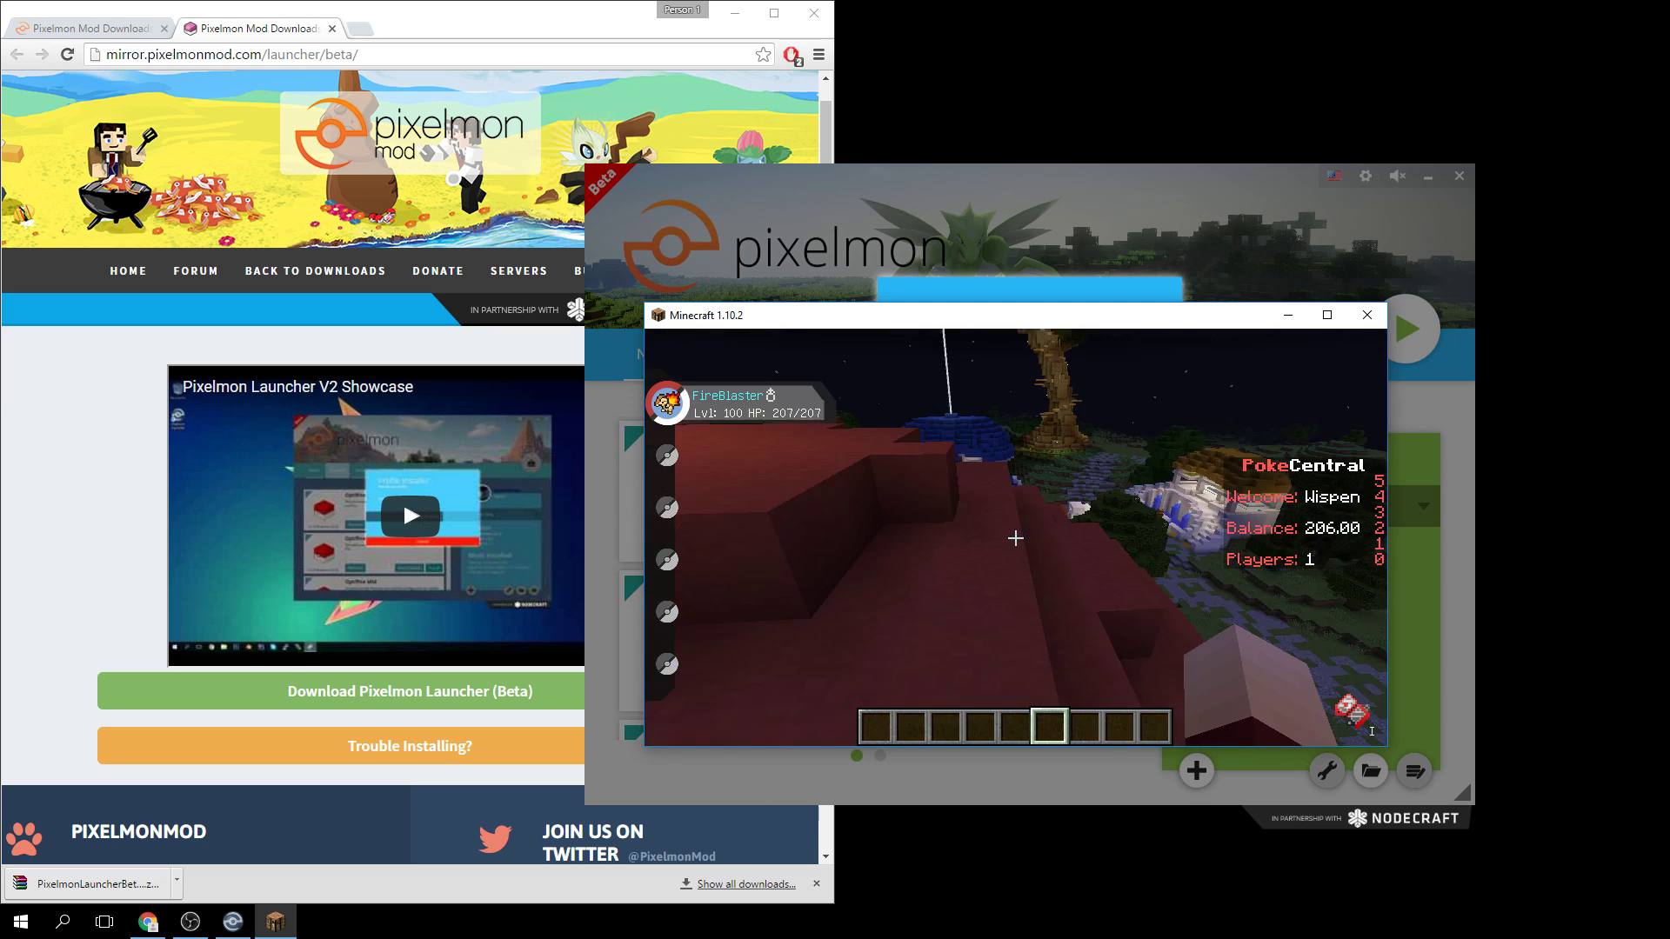
{"action": "key", "text": "w"}
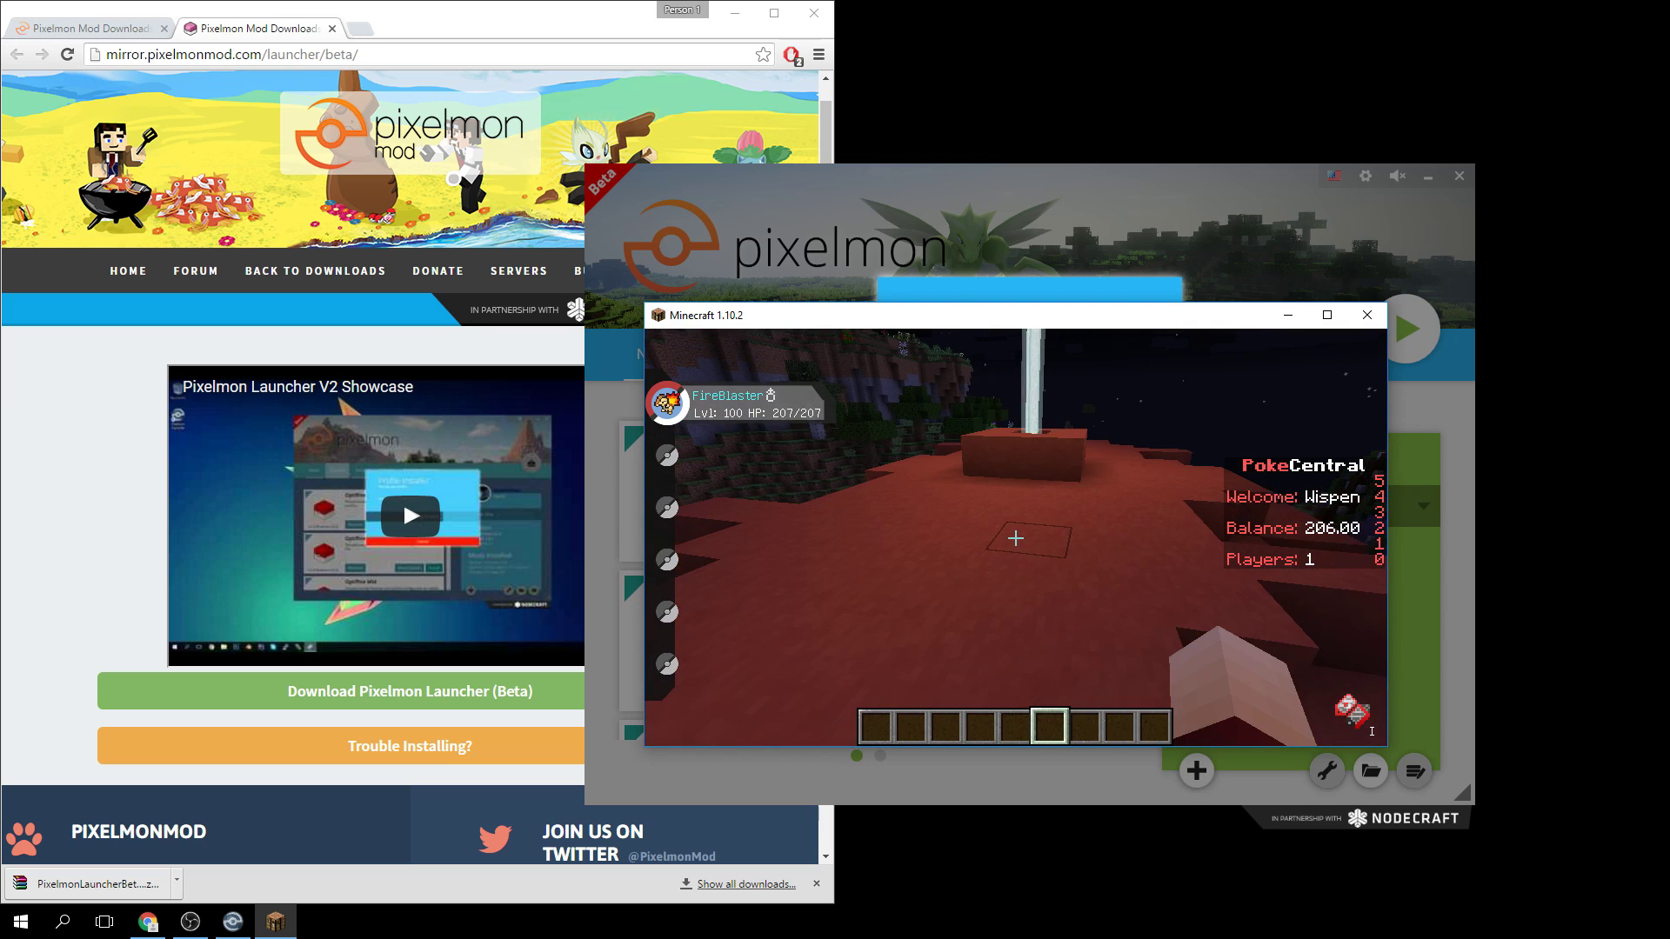
{"action": "key", "text": "w"}
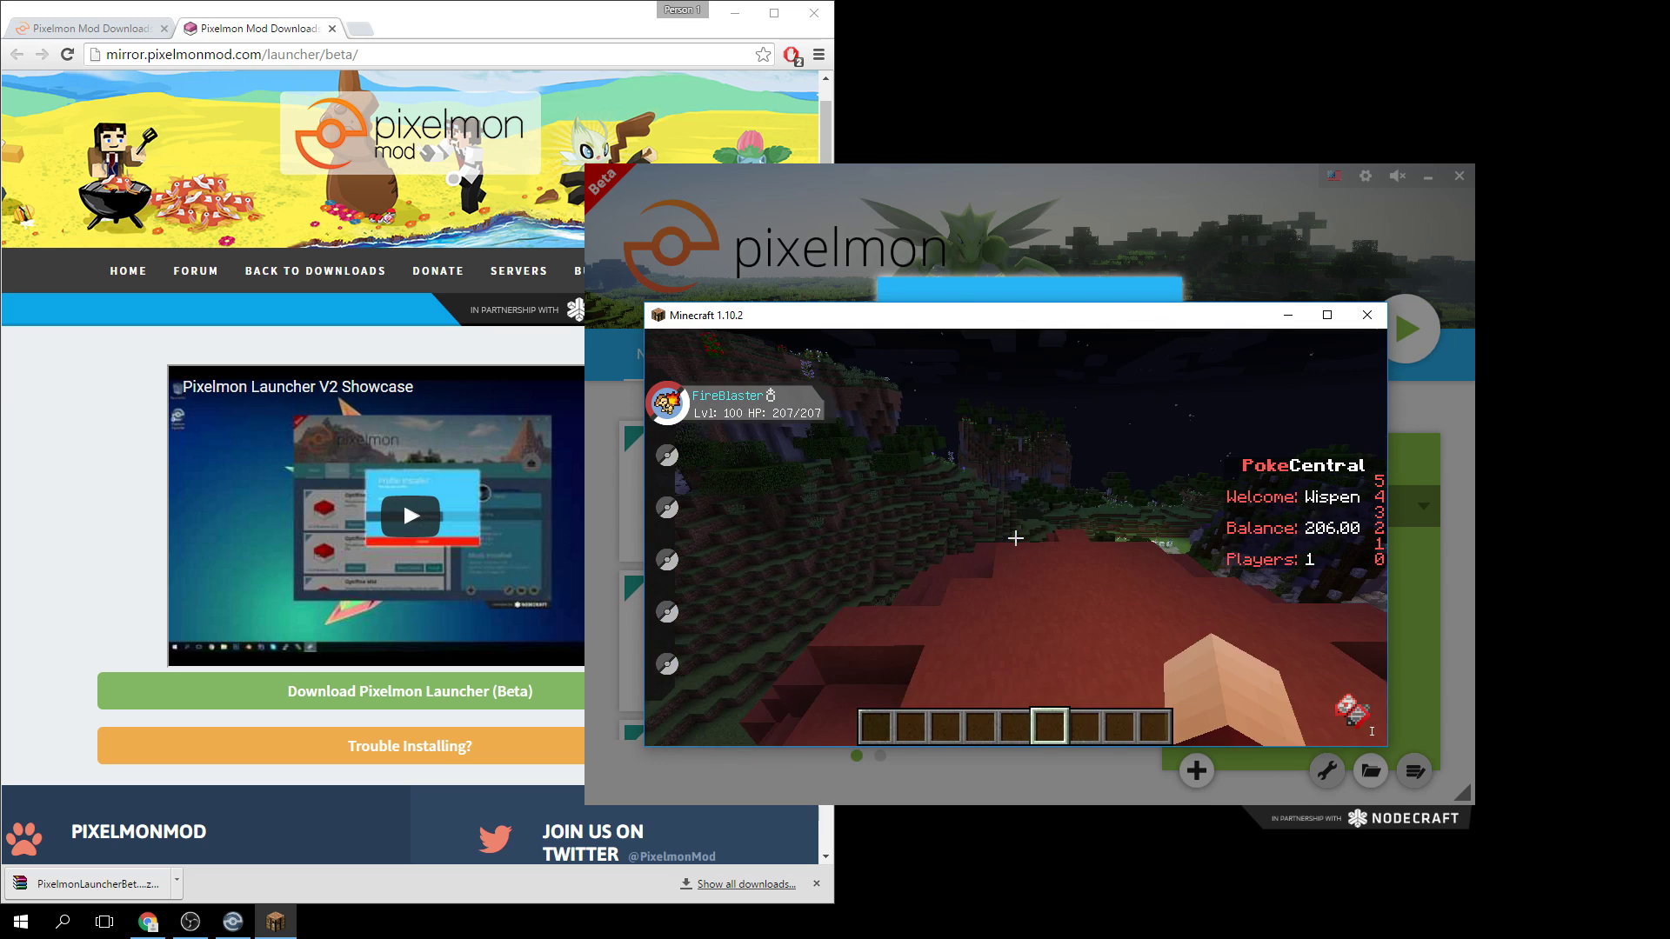
{"action": "scroll", "coordinate": [1015, 539], "scroll_direction": "down", "scroll_amount": 1}
{"action": "key", "text": "w"}
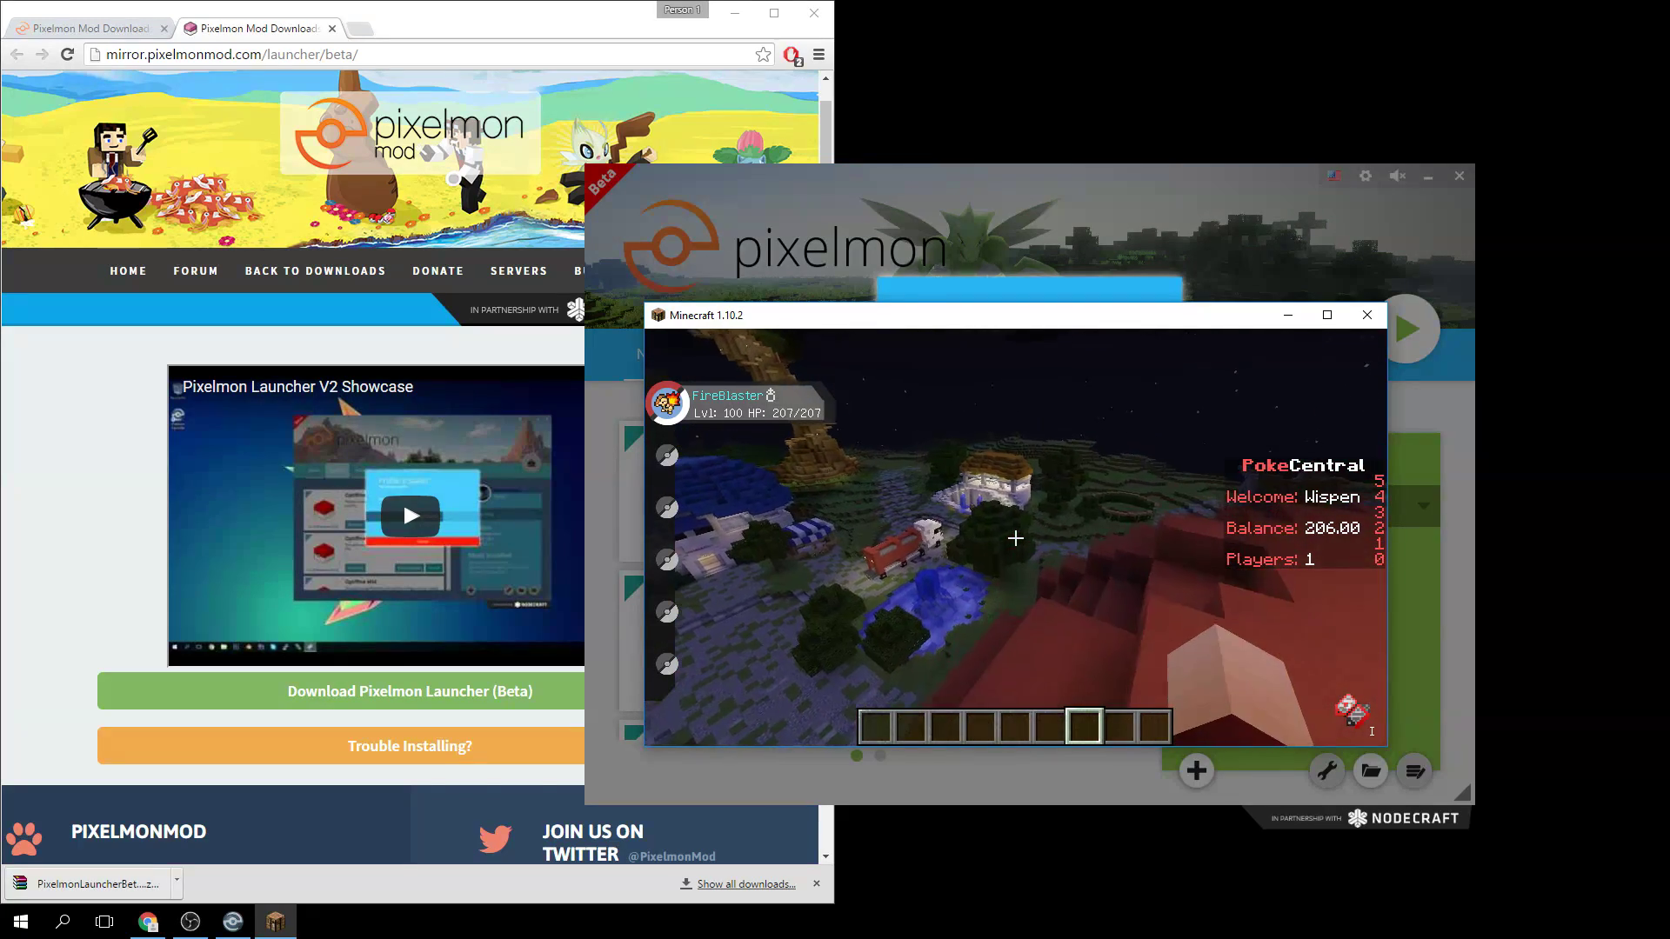
{"action": "key", "text": "w"}
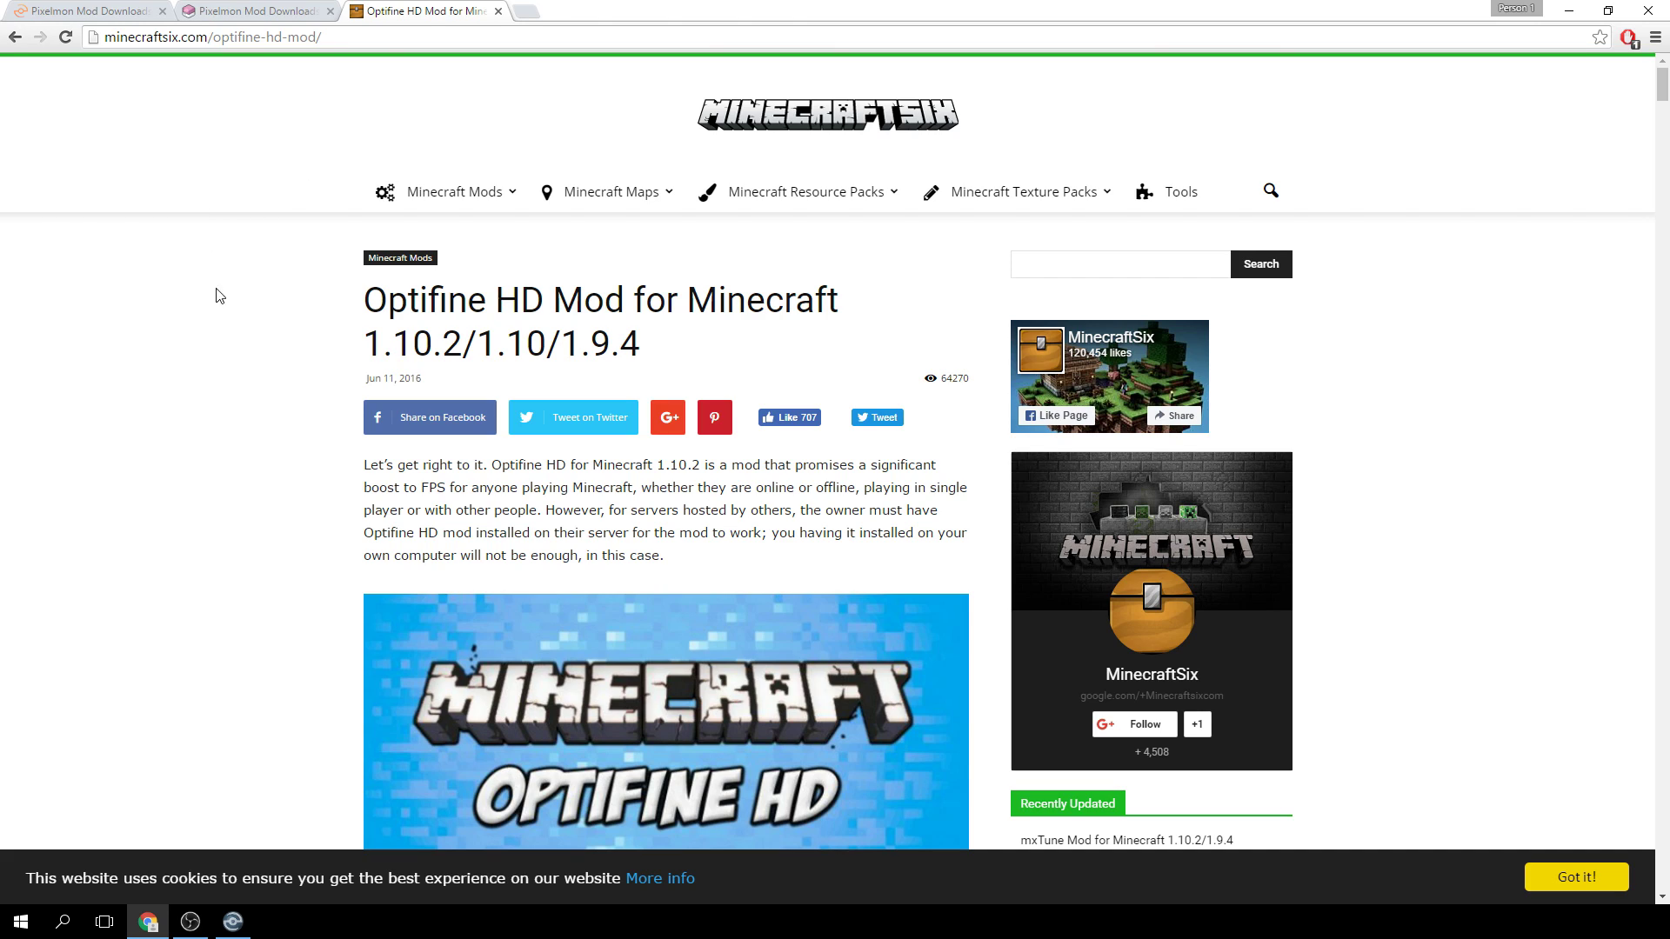
Download and keep OptiFine_1.10.2_HD_U_C2.jar, then drag Chrome out of maximized.
{"action": "scroll", "coordinate": [265, 283], "scroll_direction": "down", "scroll_amount": 2}
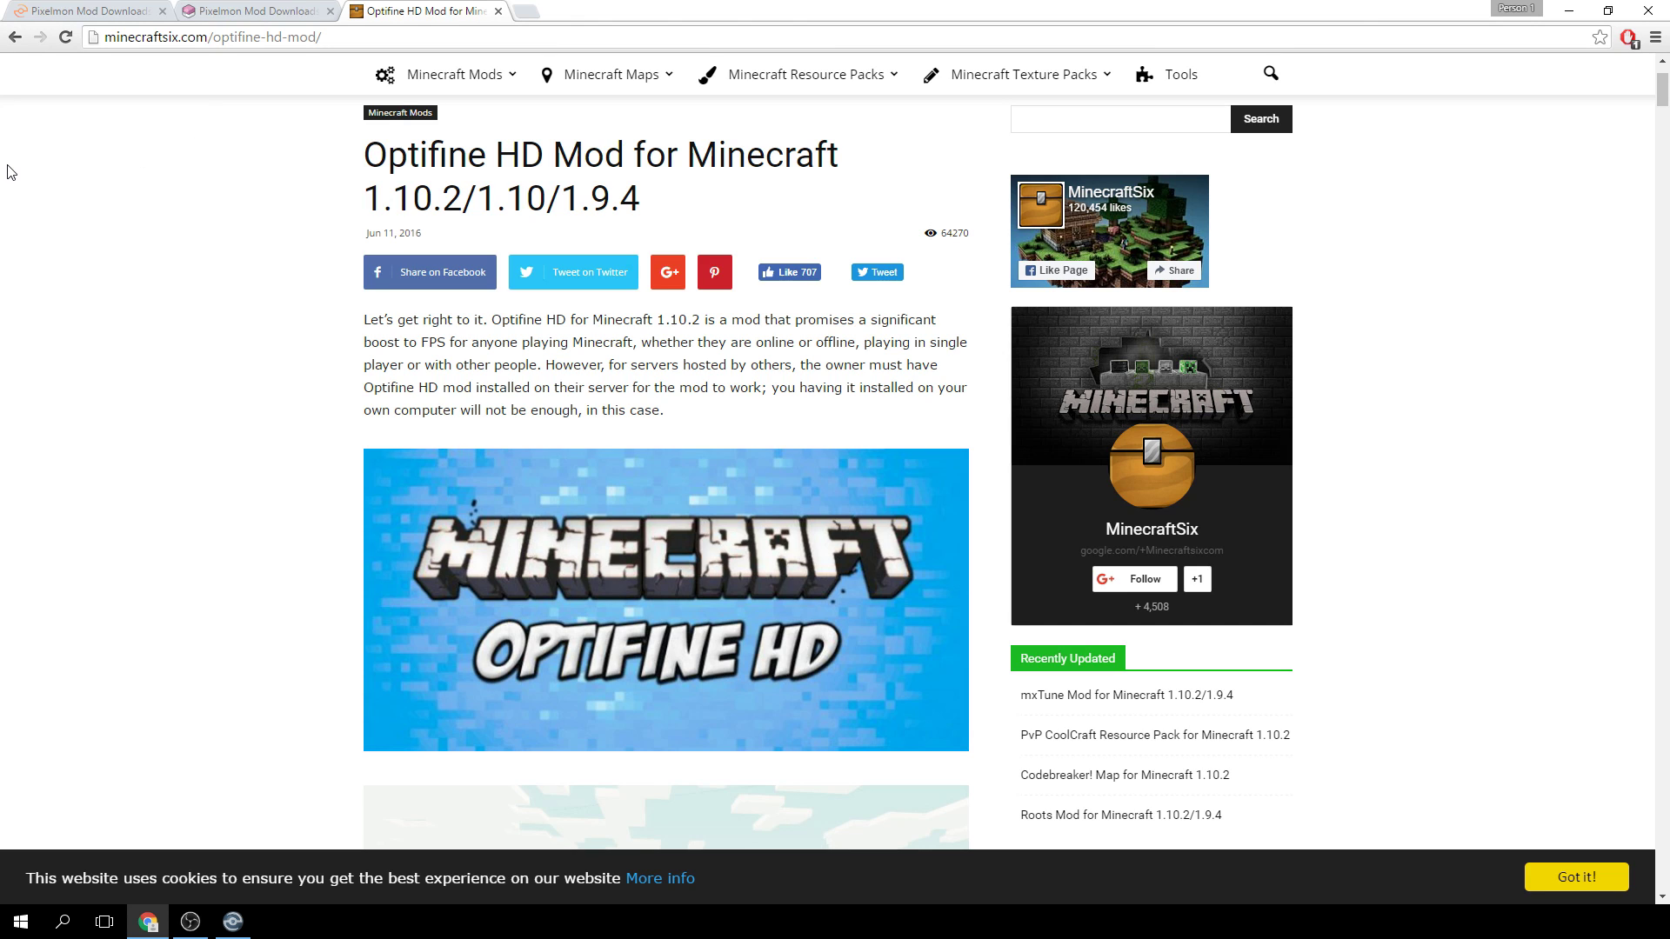
{"action": "scroll", "coordinate": [201, 258], "scroll_direction": "down", "scroll_amount": 10}
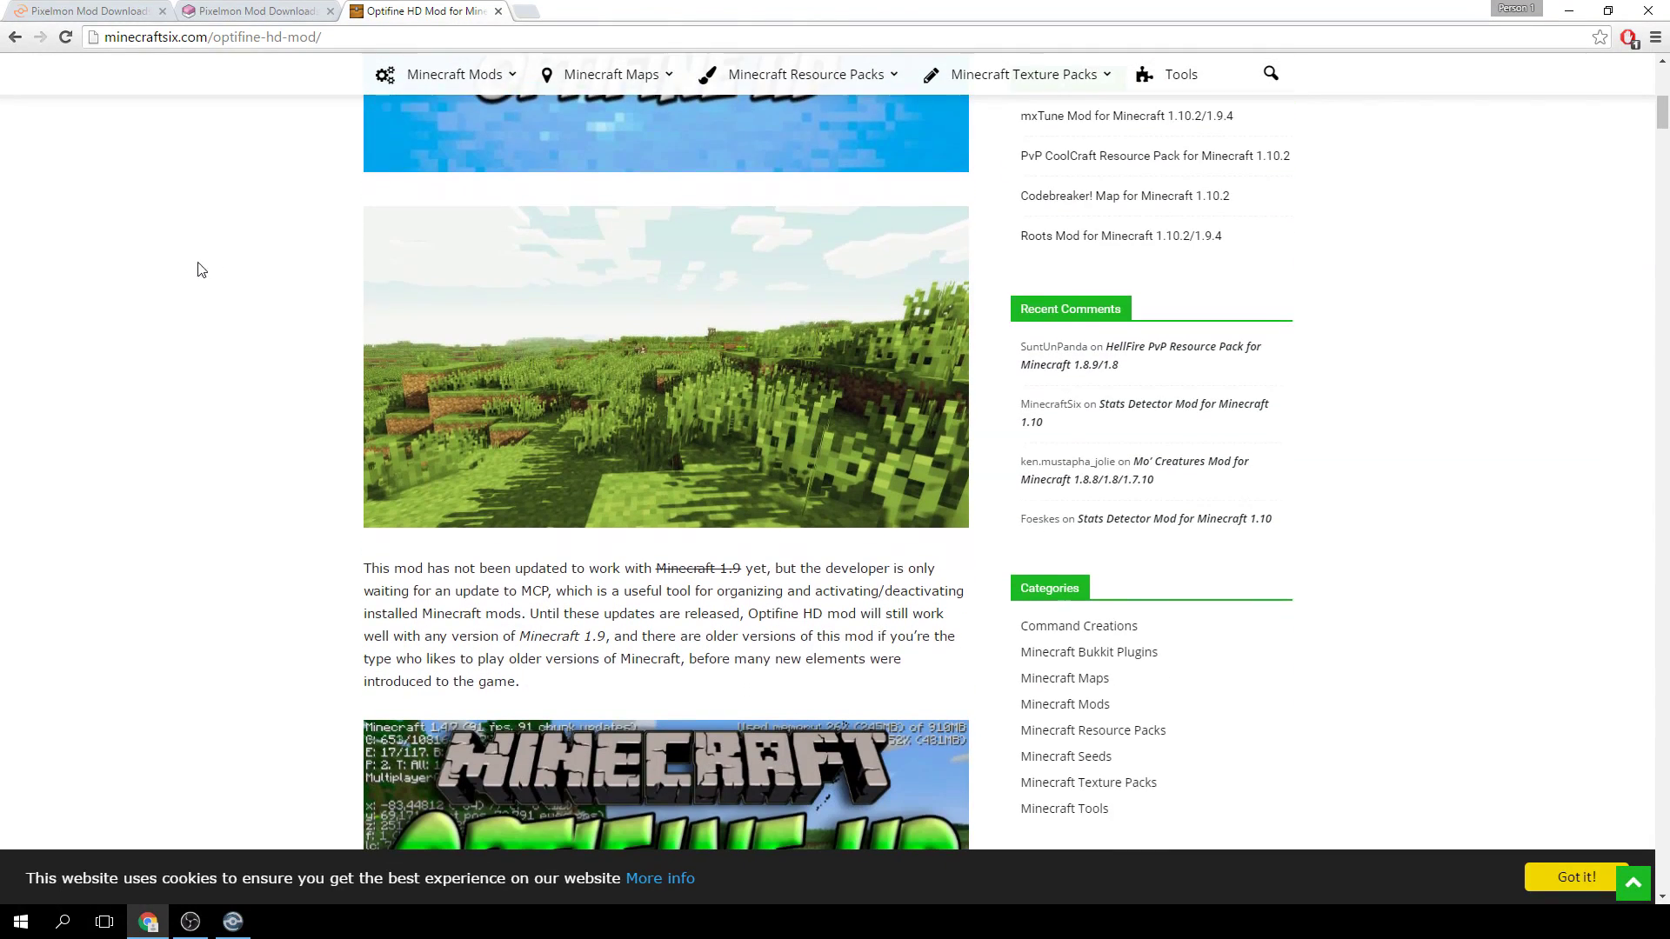
{"action": "scroll", "coordinate": [160, 96], "scroll_direction": "down", "scroll_amount": 15}
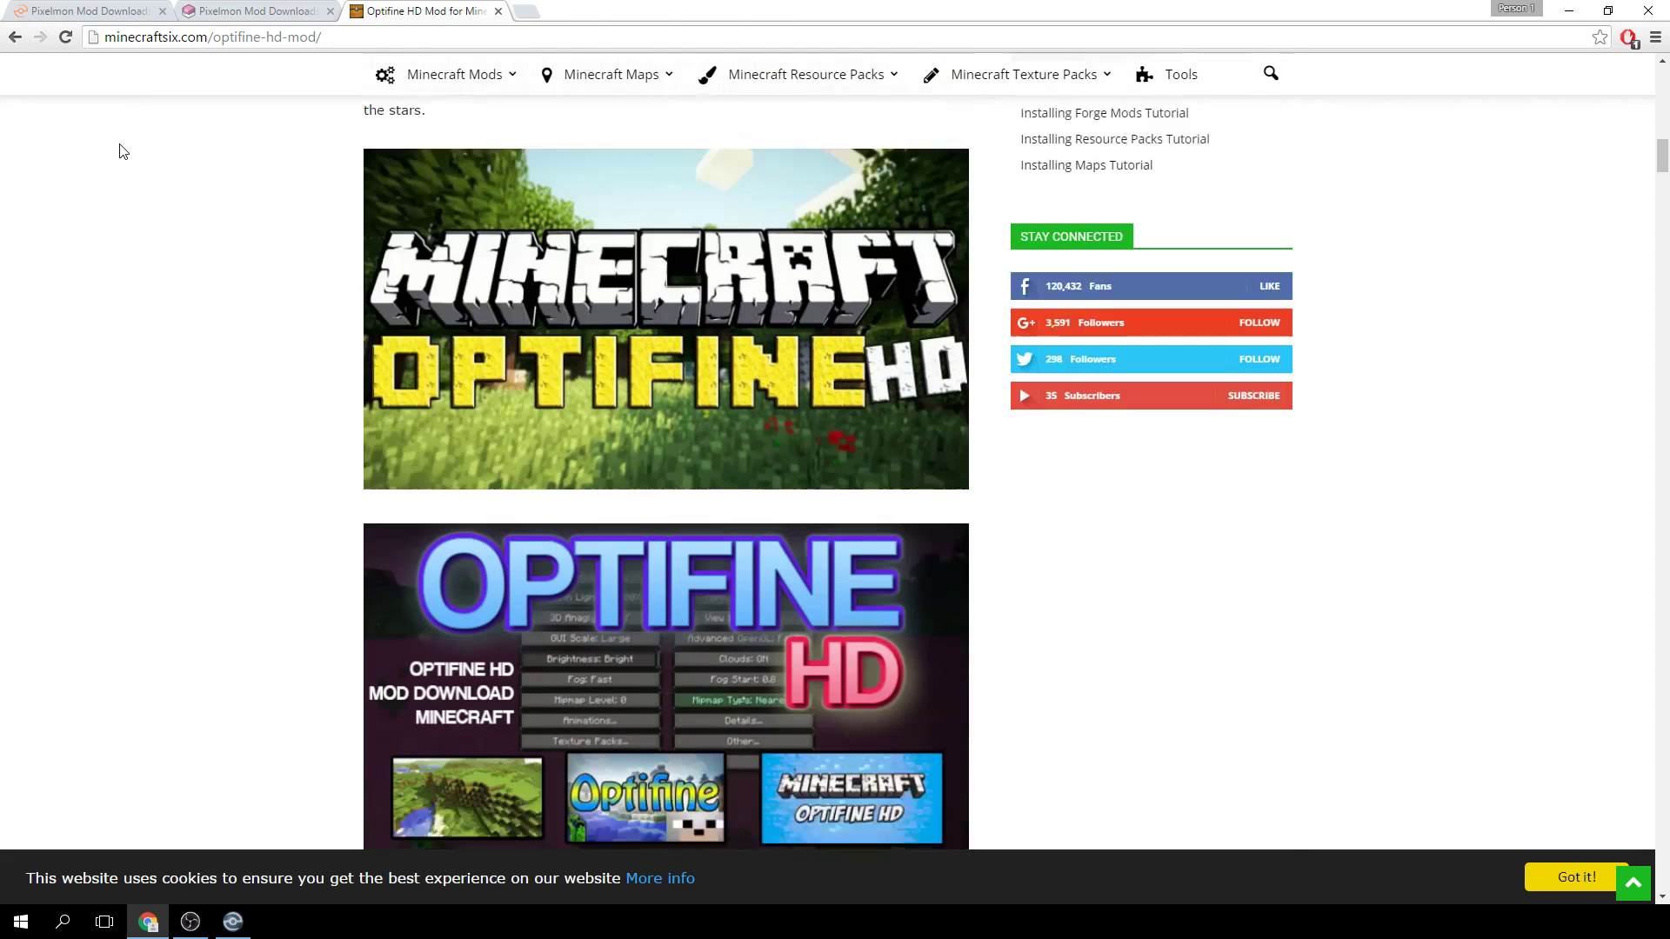
{"action": "scroll", "coordinate": [215, 328], "scroll_direction": "down", "scroll_amount": 4}
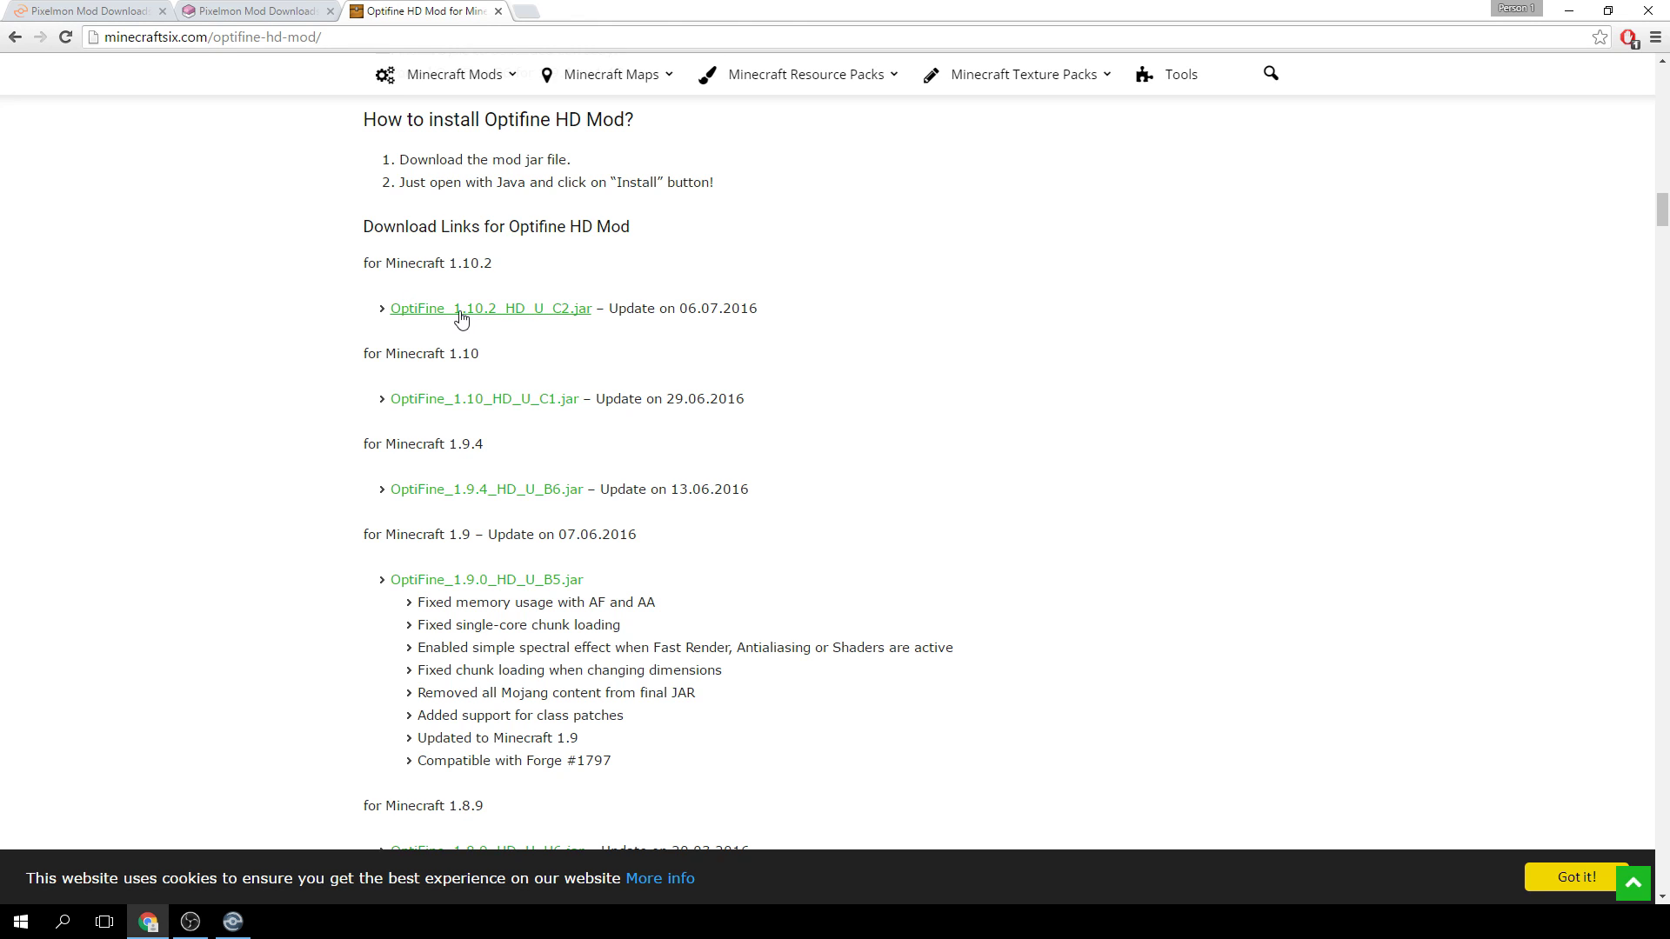
{"action": "left_click", "coordinate": [458, 310]}
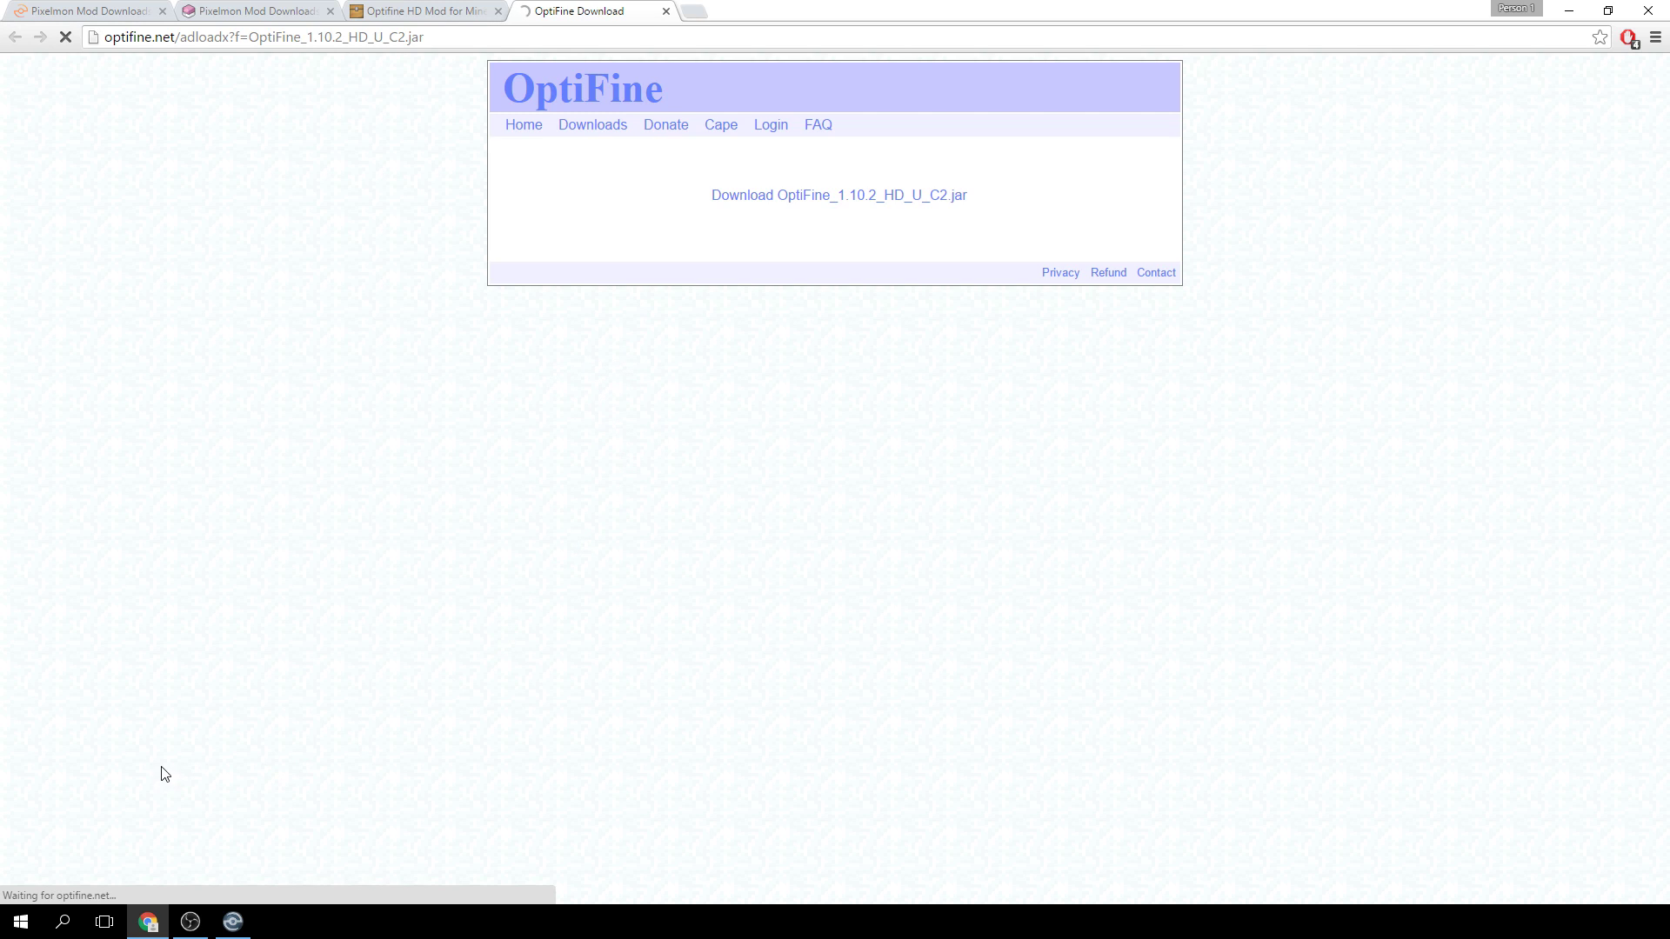
{"action": "left_click", "coordinate": [317, 885]}
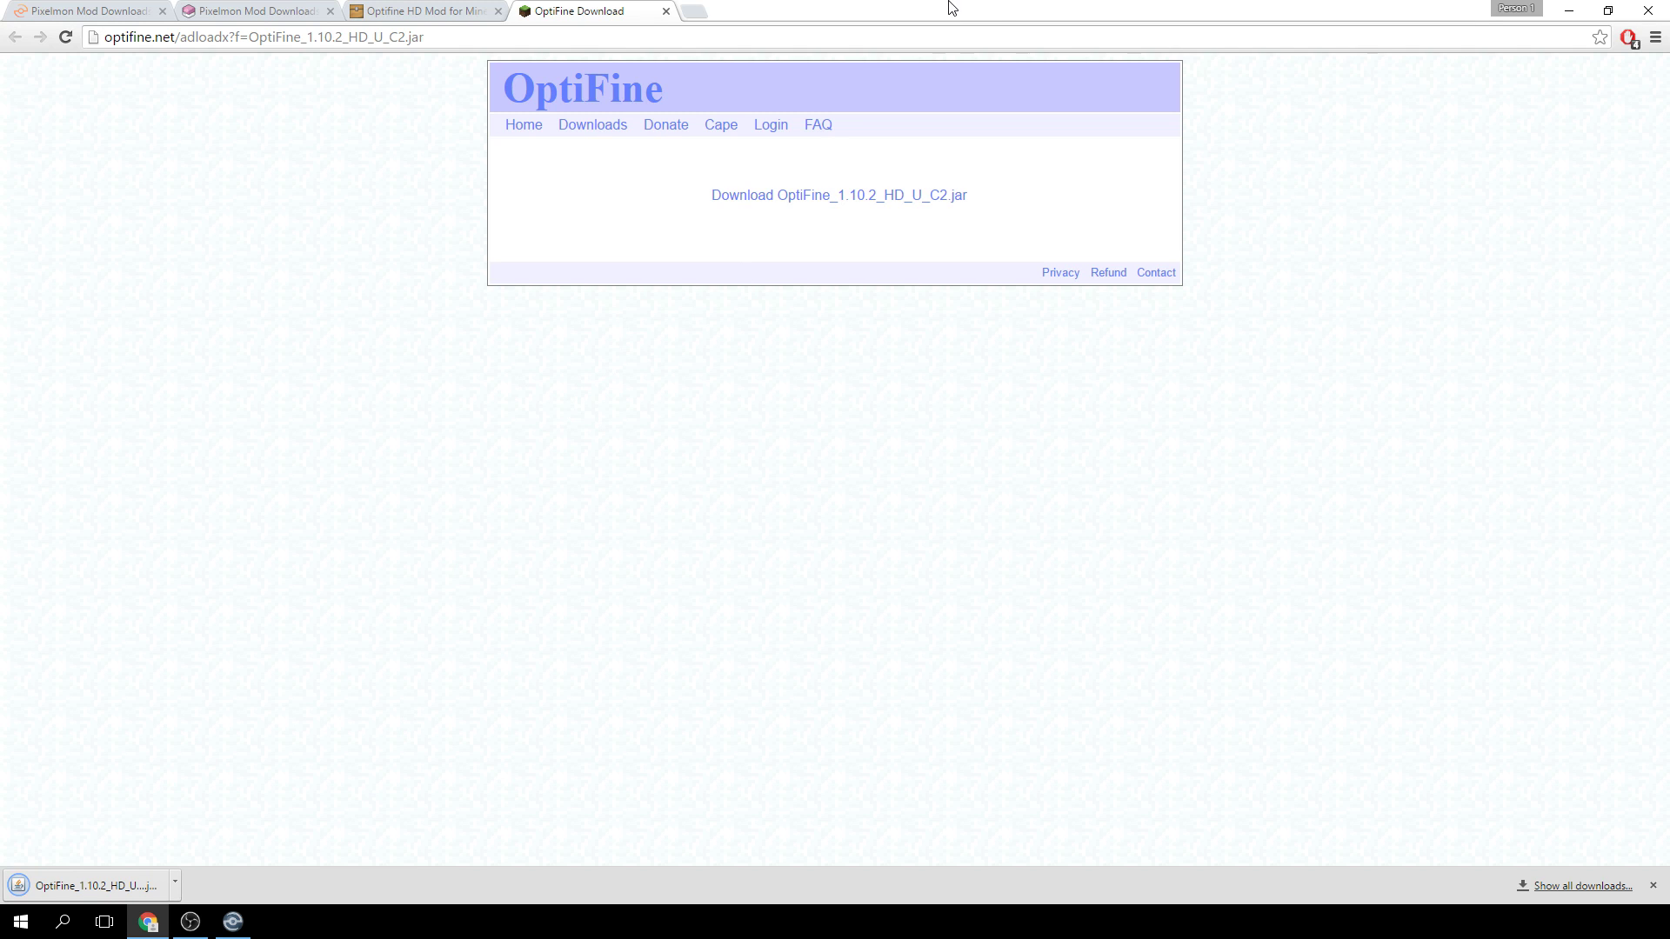
{"action": "left_click_drag", "start_coordinate": [994, 3], "coordinate": [0, 235]}
Snap Chrome to the left half and open the Pixelmon profile folder from the launcher.
{"action": "left_click", "coordinate": [1099, 794]}
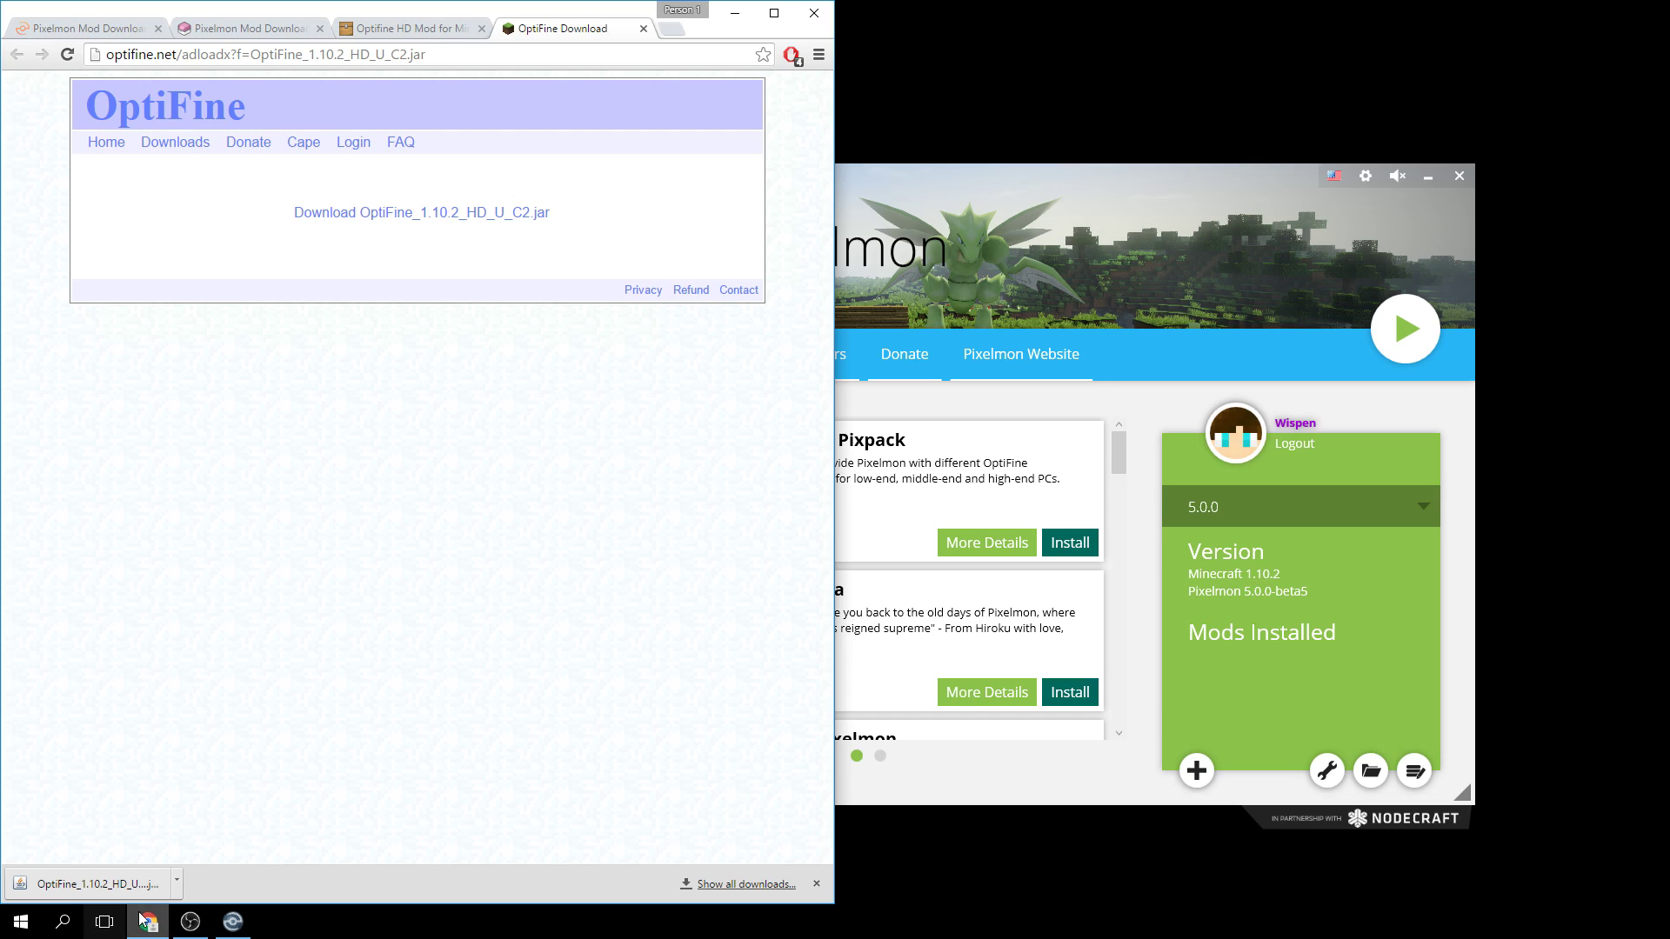
{"action": "left_click", "coordinate": [1215, 175]}
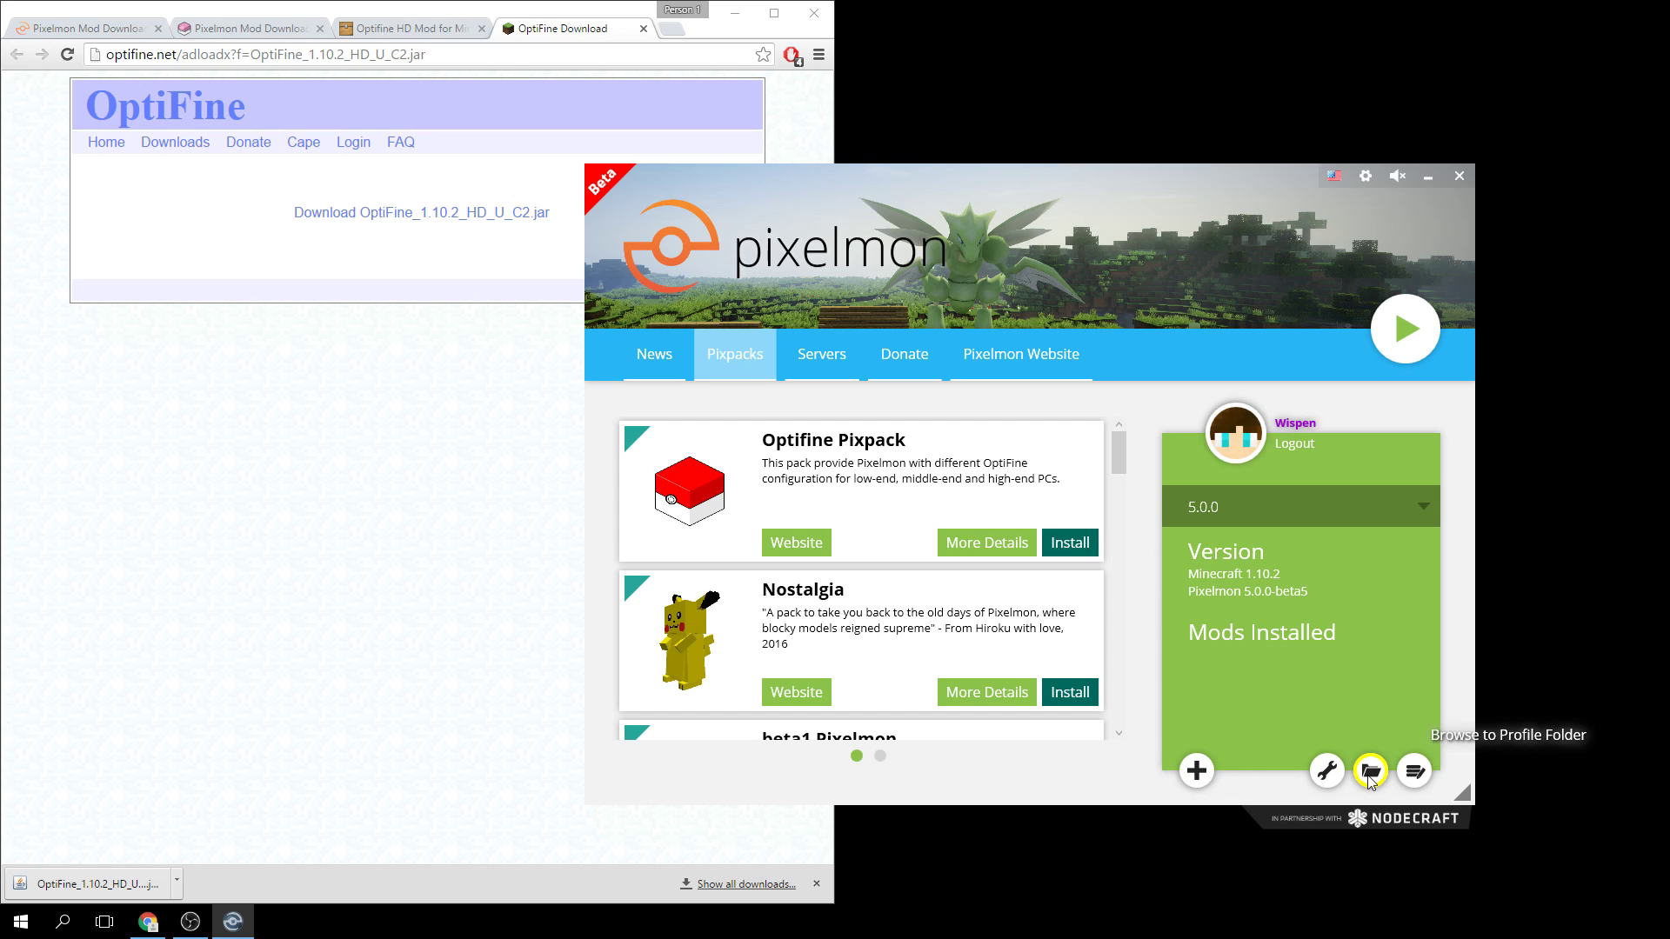
{"action": "left_click", "coordinate": [21, 927]}
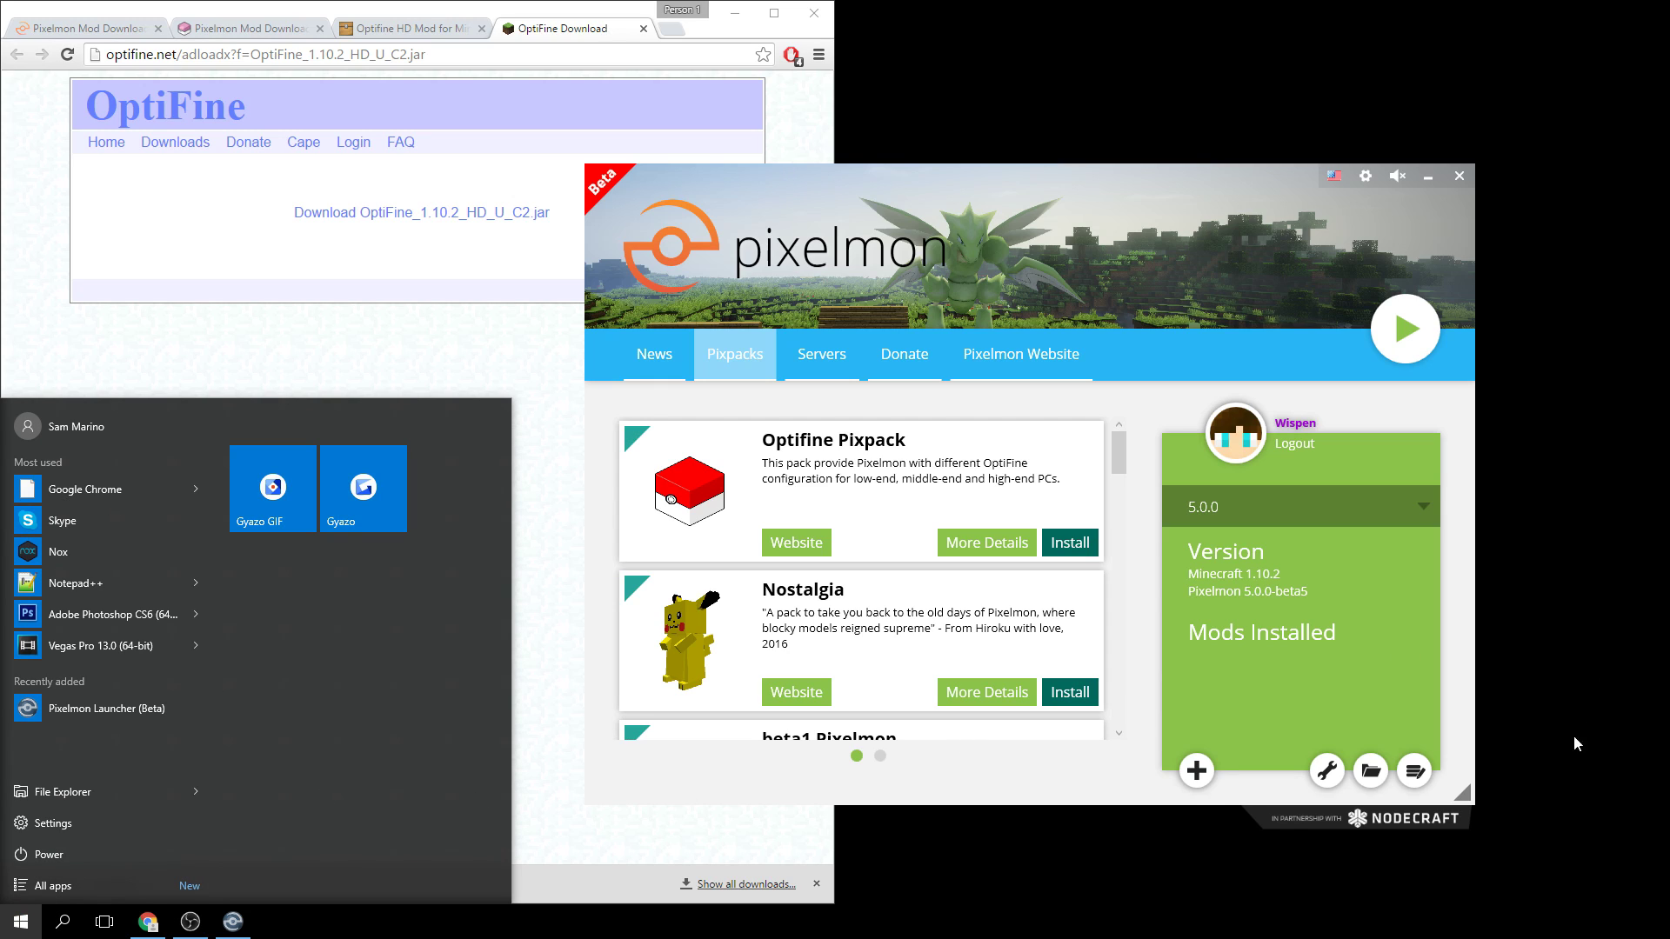
{"action": "left_click", "coordinate": [1373, 773]}
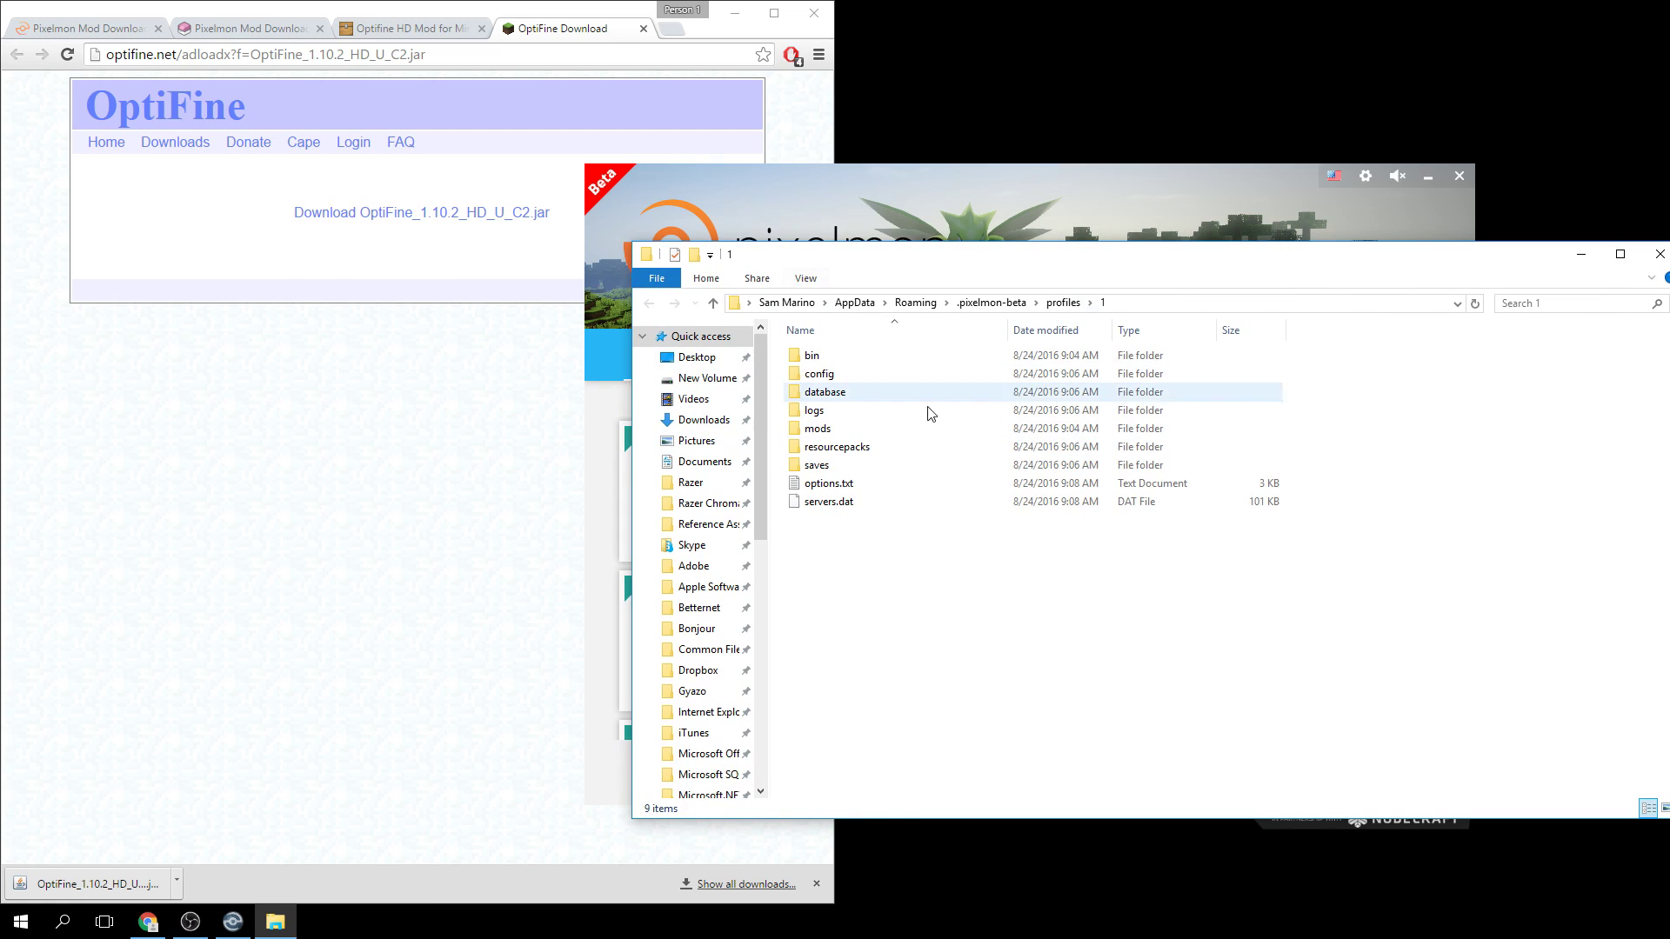
Drop OptiFine_1.10.2_HD_U_C2.jar into the mods folder, then minimize Chrome and close Explorer.
{"action": "left_click", "coordinate": [836, 430]}
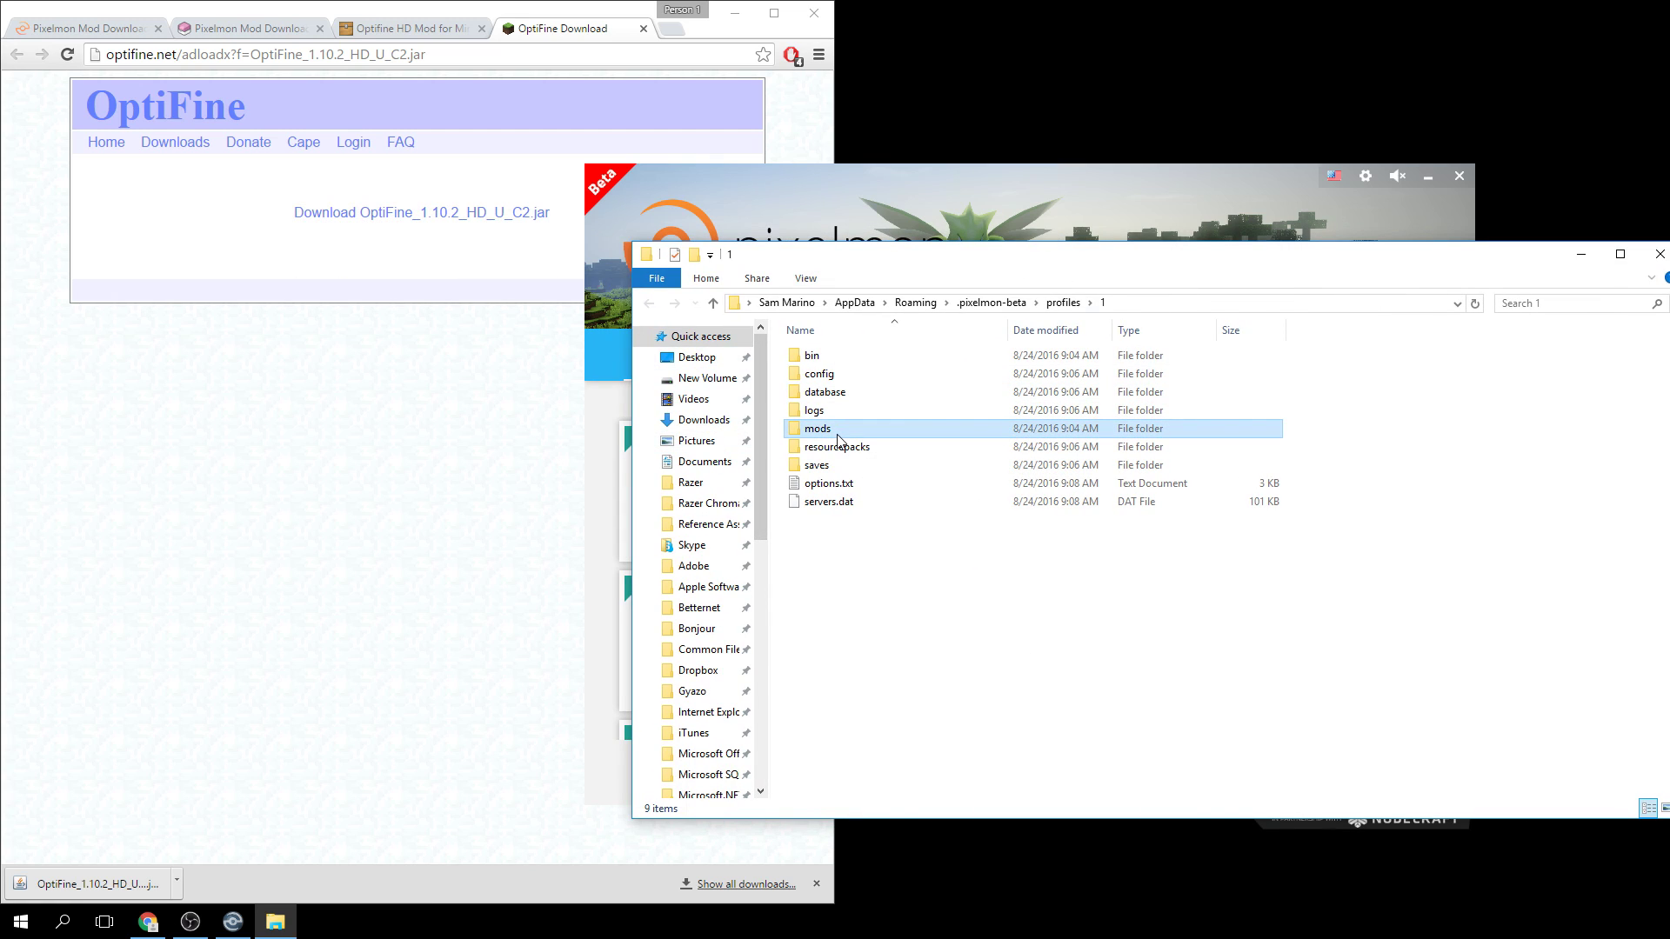
{"action": "double_click", "coordinate": [924, 432]}
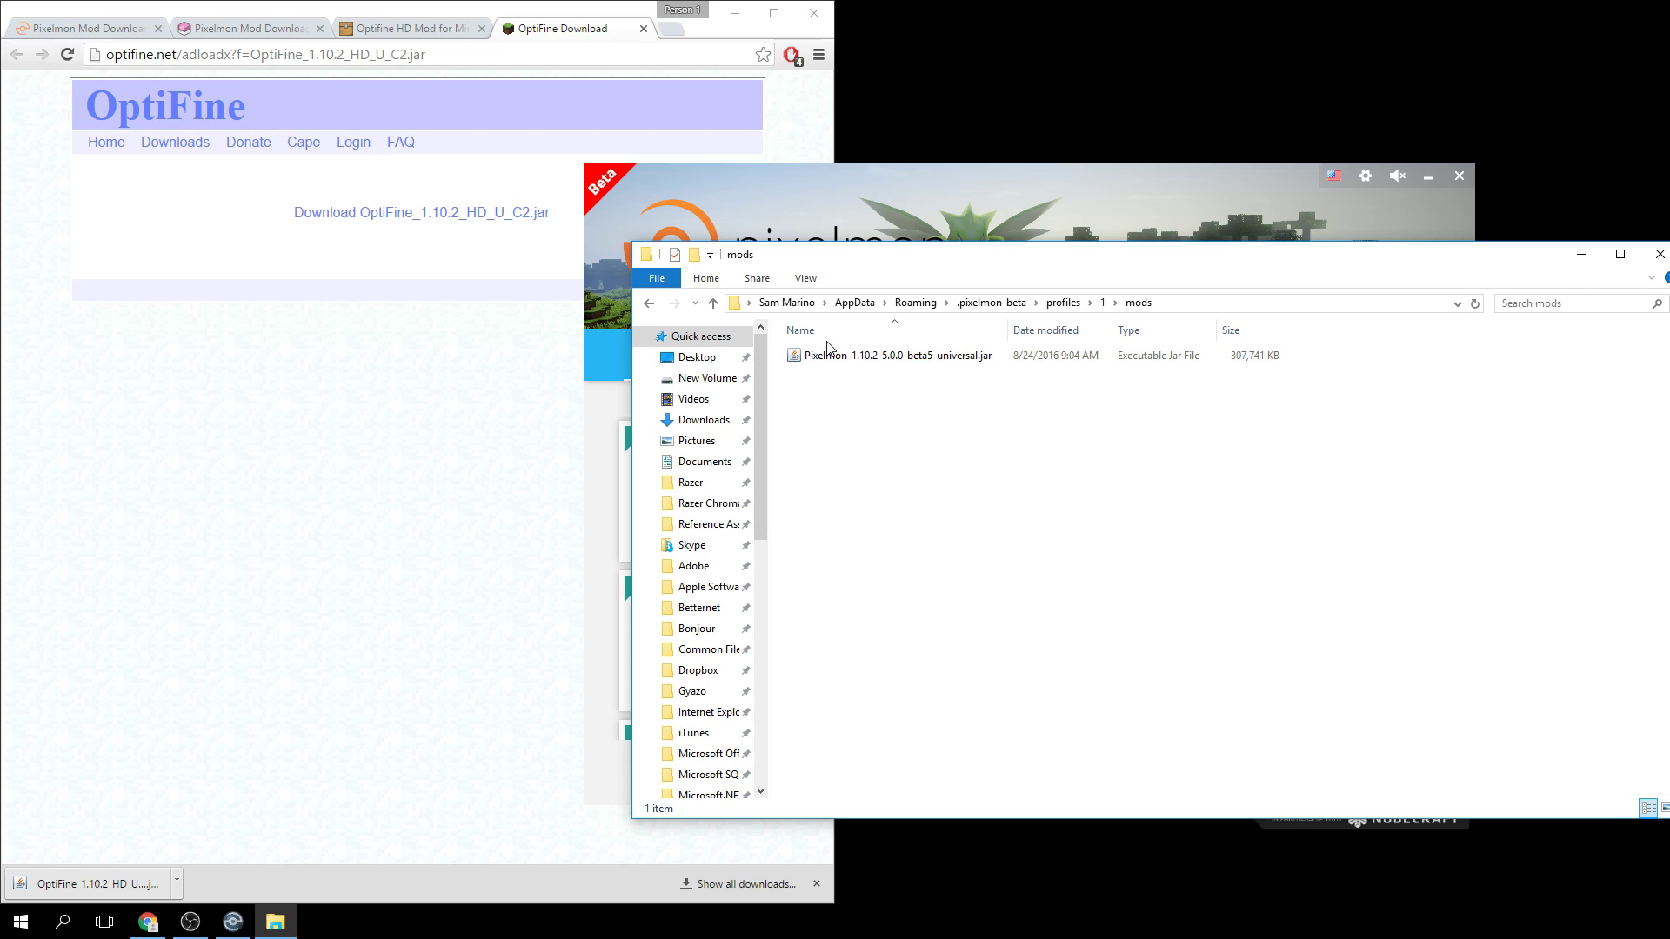
{"action": "left_click_drag", "start_coordinate": [96, 883], "coordinate": [1226, 678]}
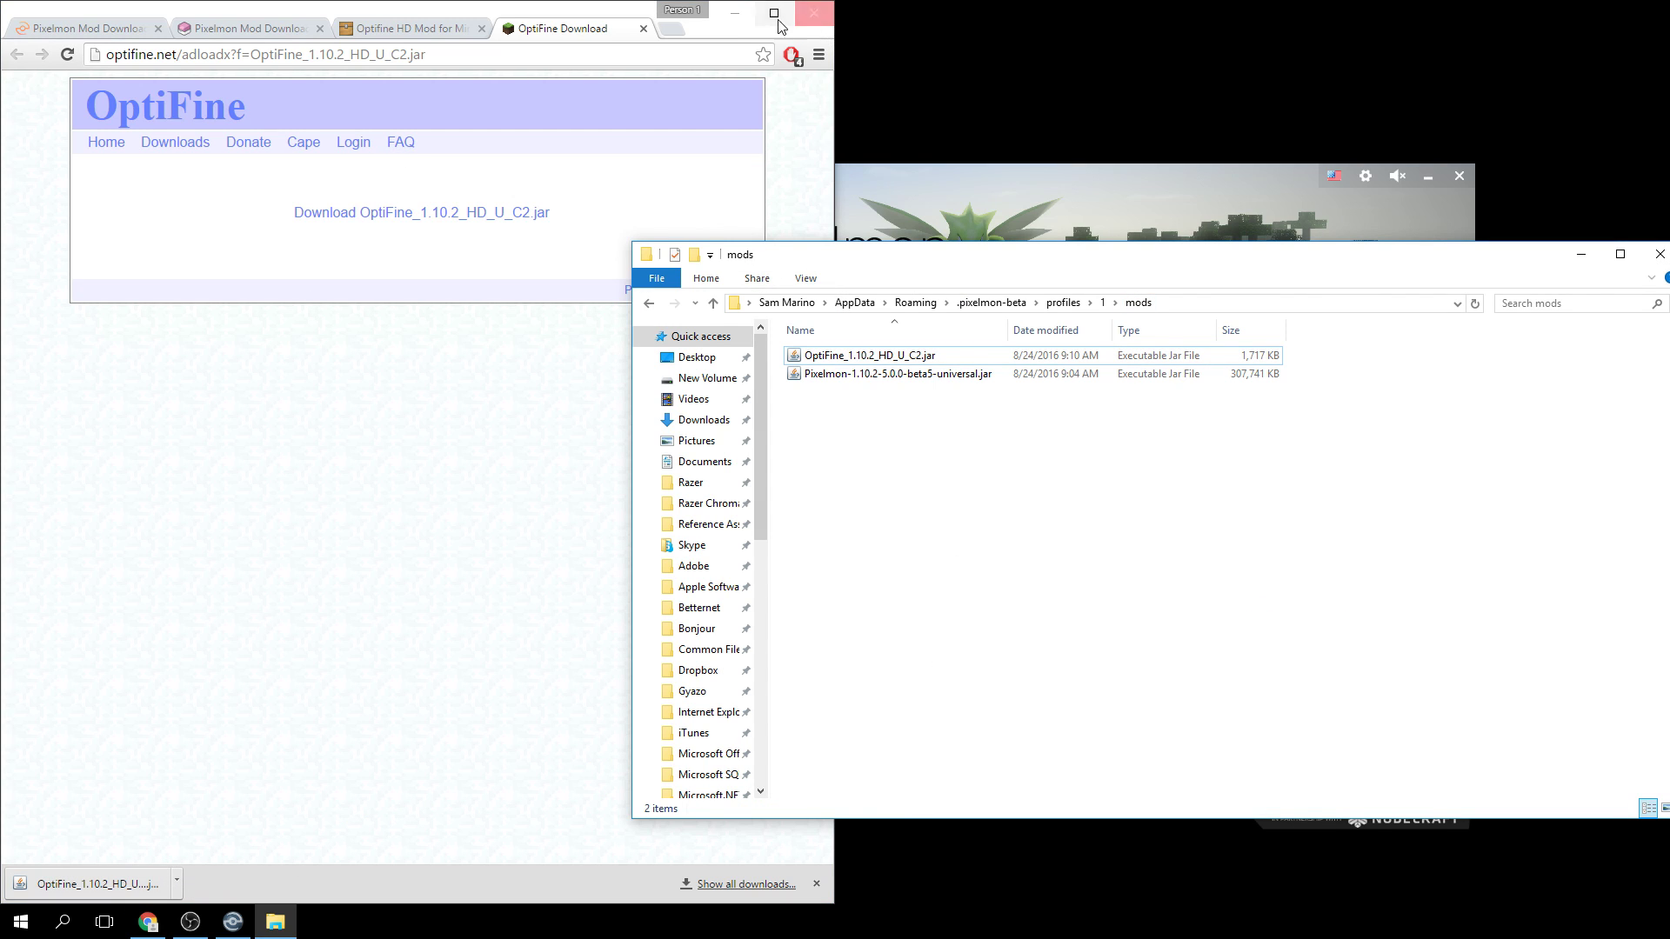
{"action": "left_click", "coordinate": [735, 13]}
{"action": "left_click", "coordinate": [1659, 253]}
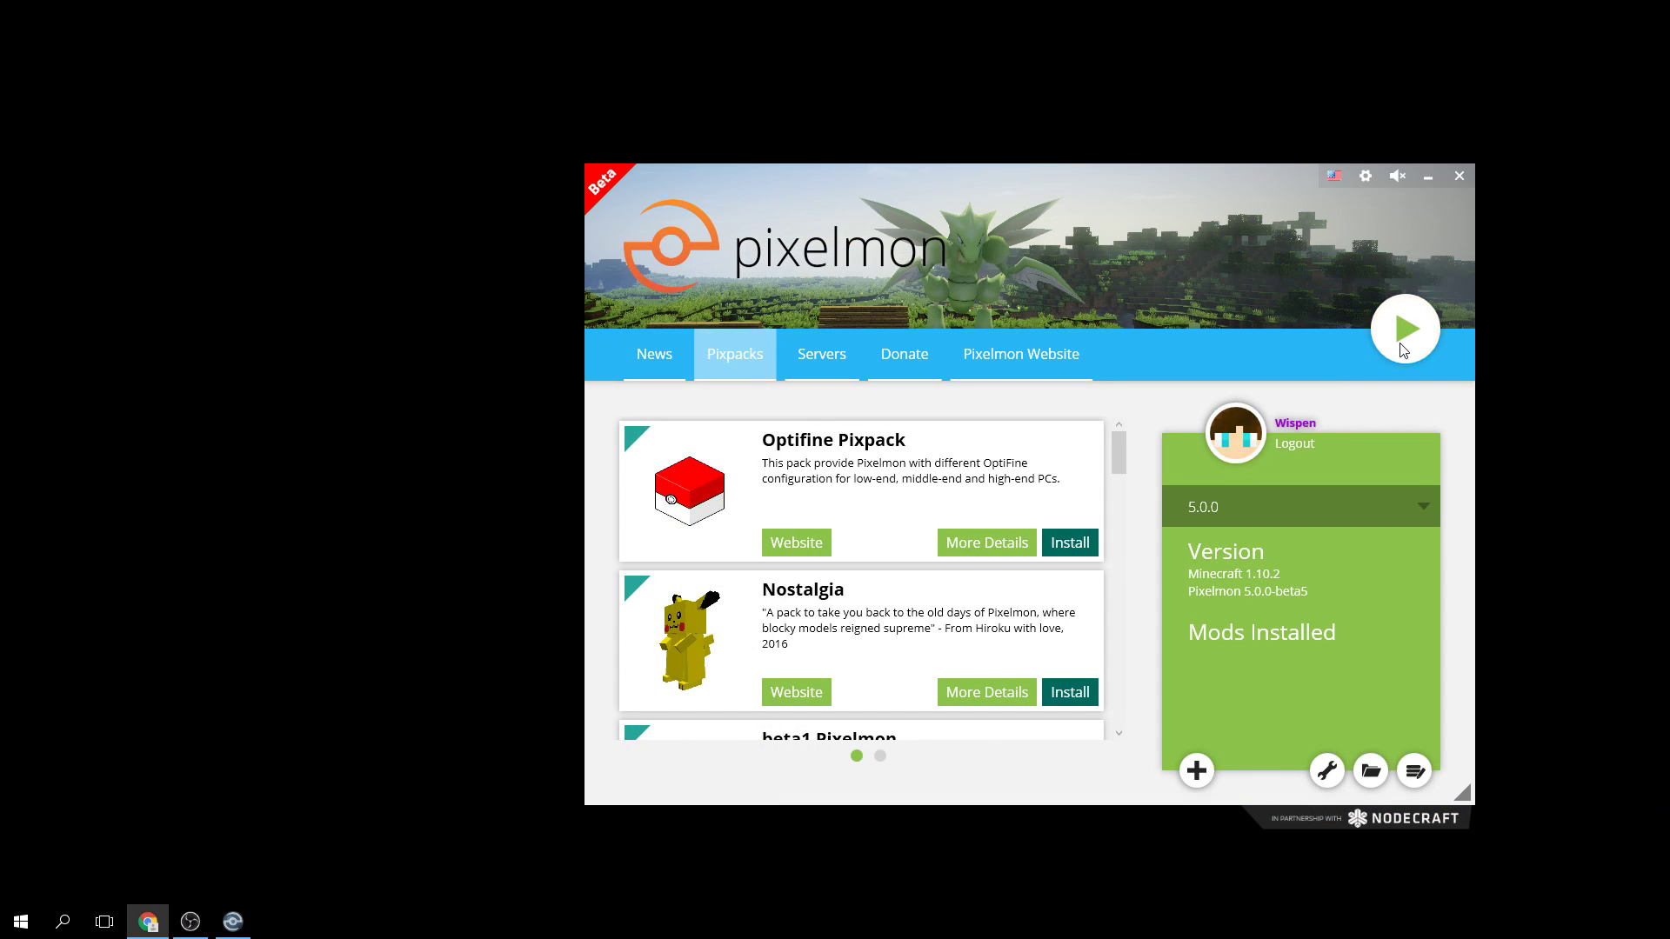
Press Play in Pixelmon Launcher to start Pixelmon 5.0.0 with OptiFine loaded.
{"action": "left_click", "coordinate": [1403, 333]}
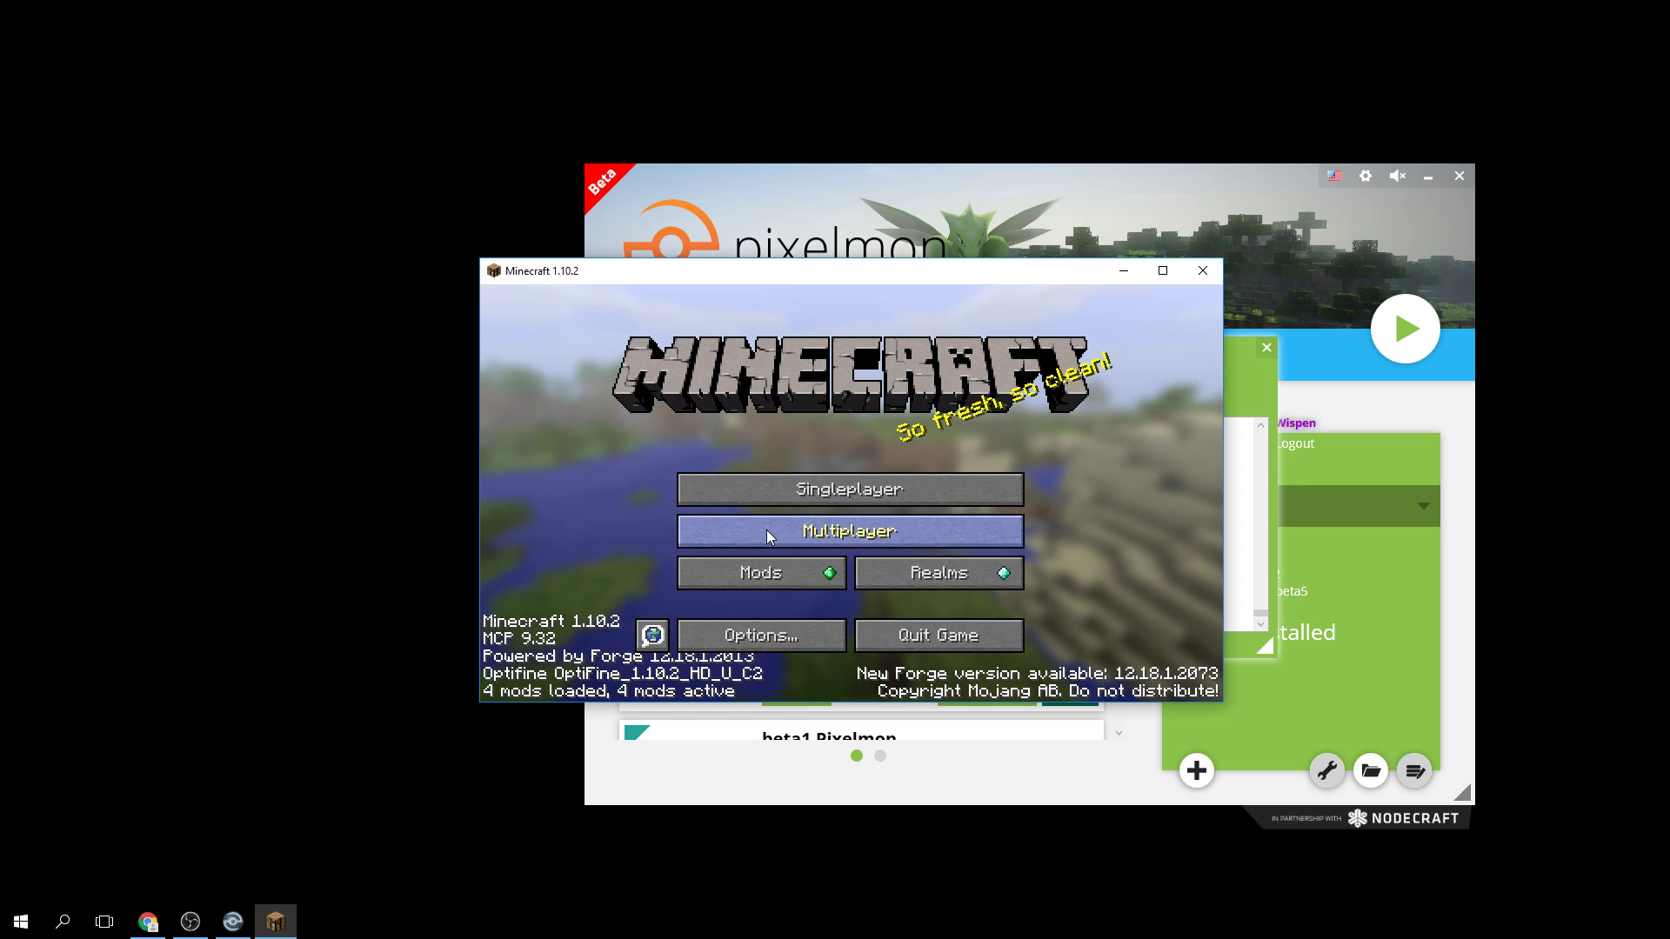
{"action": "left_click", "coordinate": [728, 609]}
{"action": "left_click", "coordinate": [711, 469]}
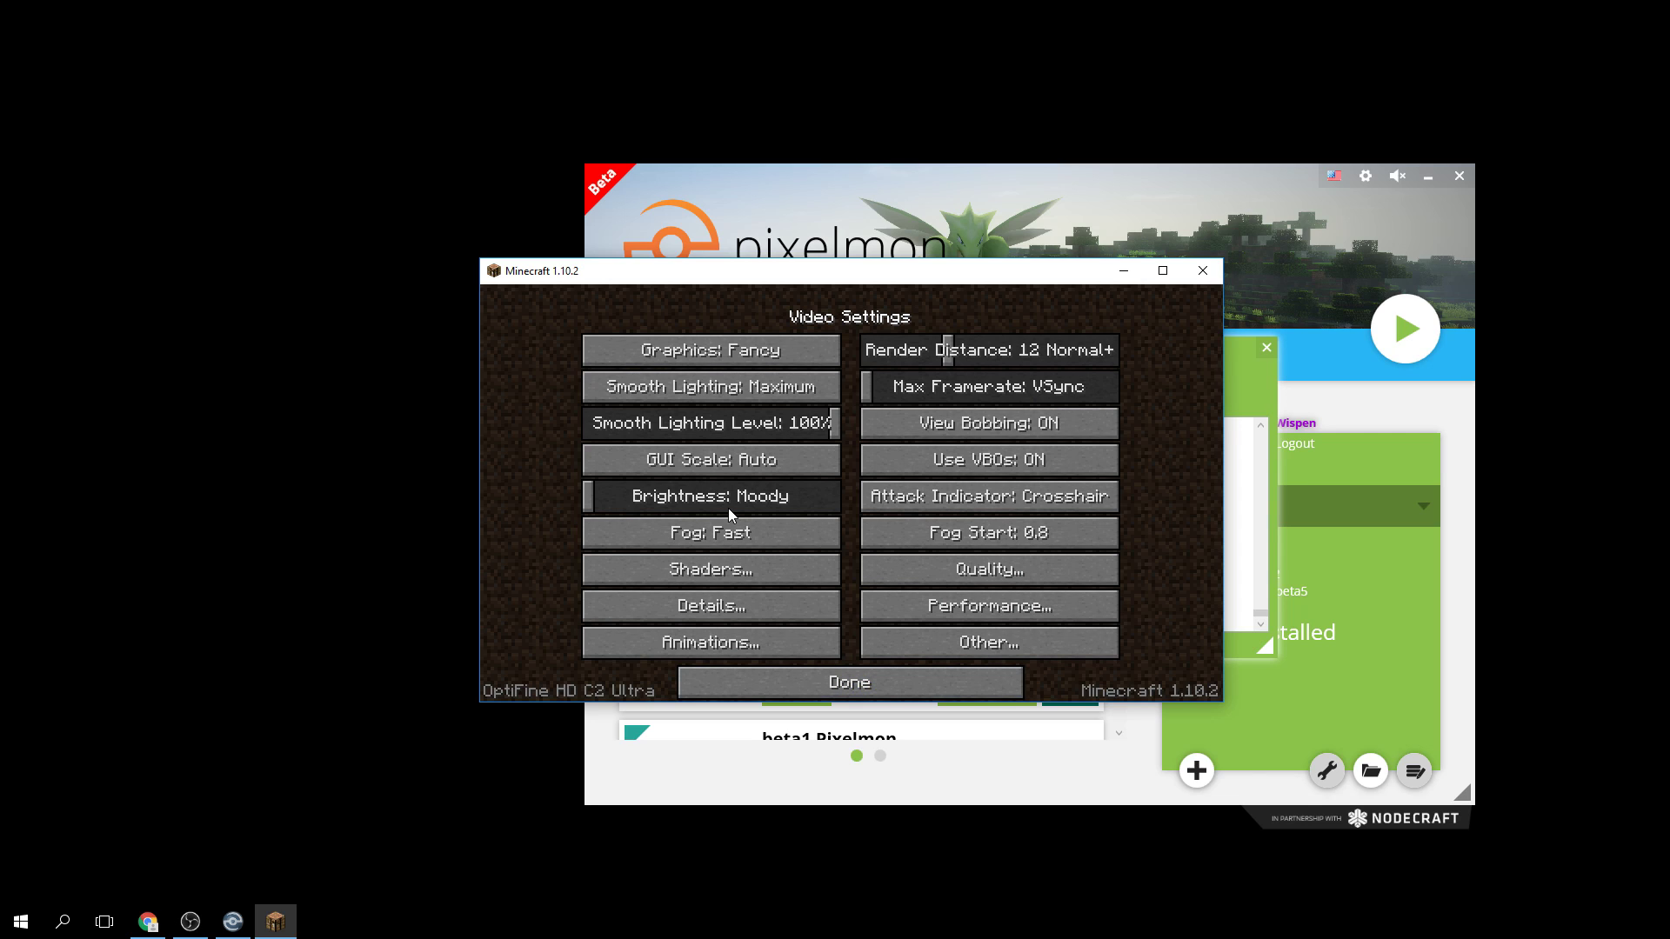
{"action": "left_click", "coordinate": [932, 607]}
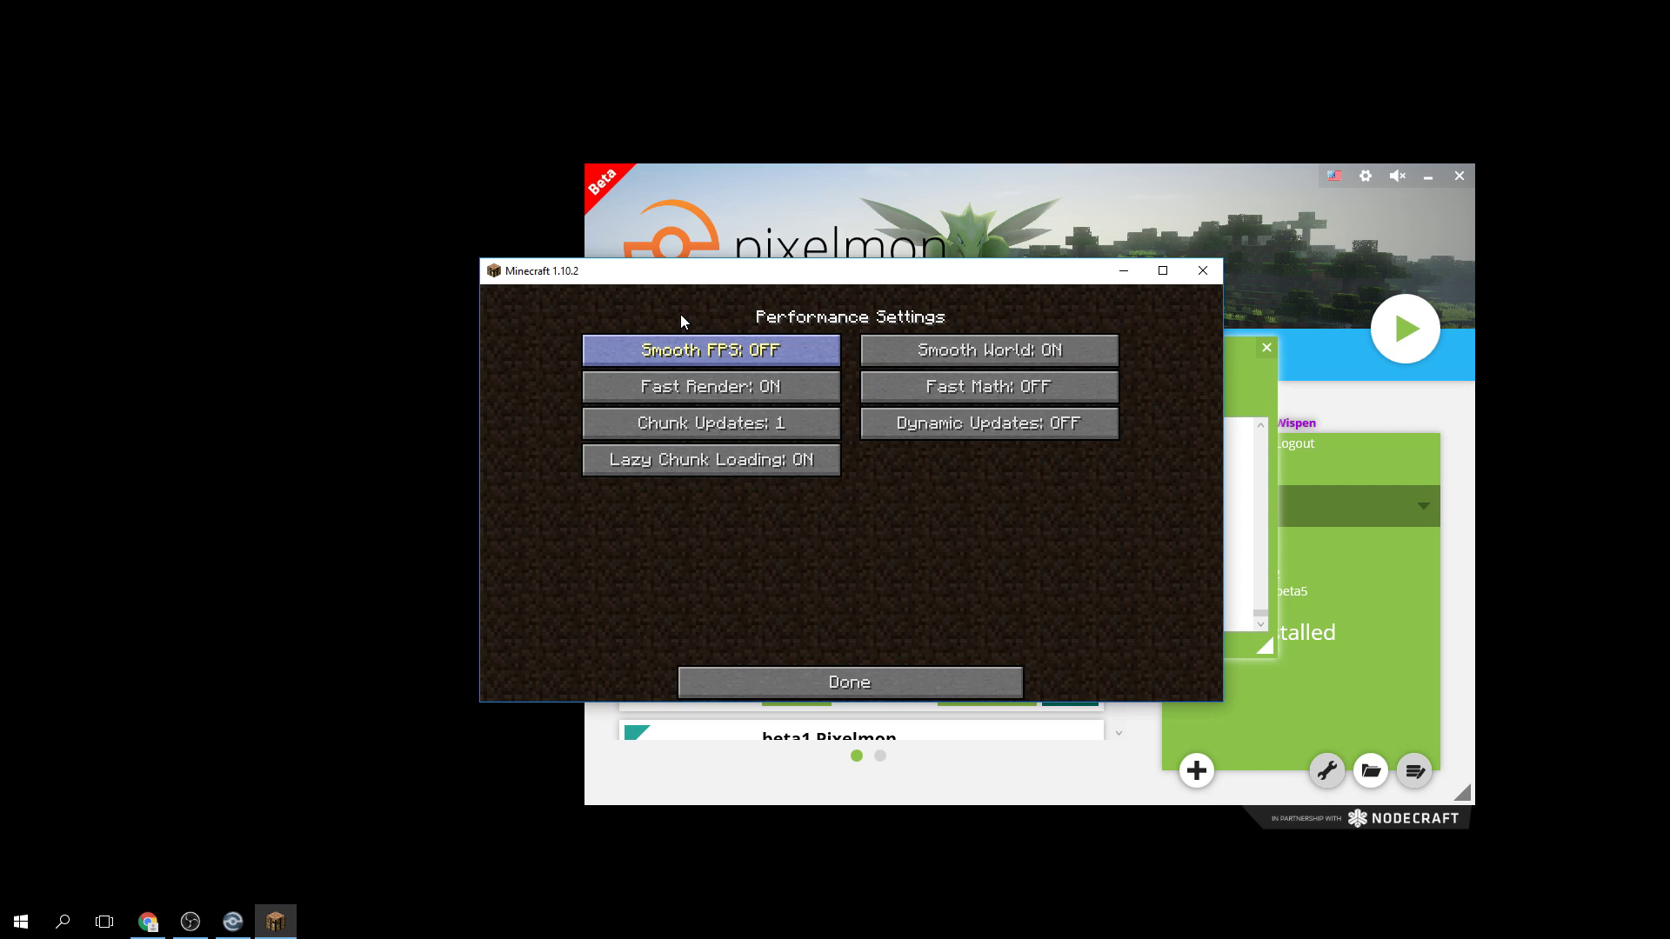
{"action": "mouse_move", "coordinate": [679, 355]}
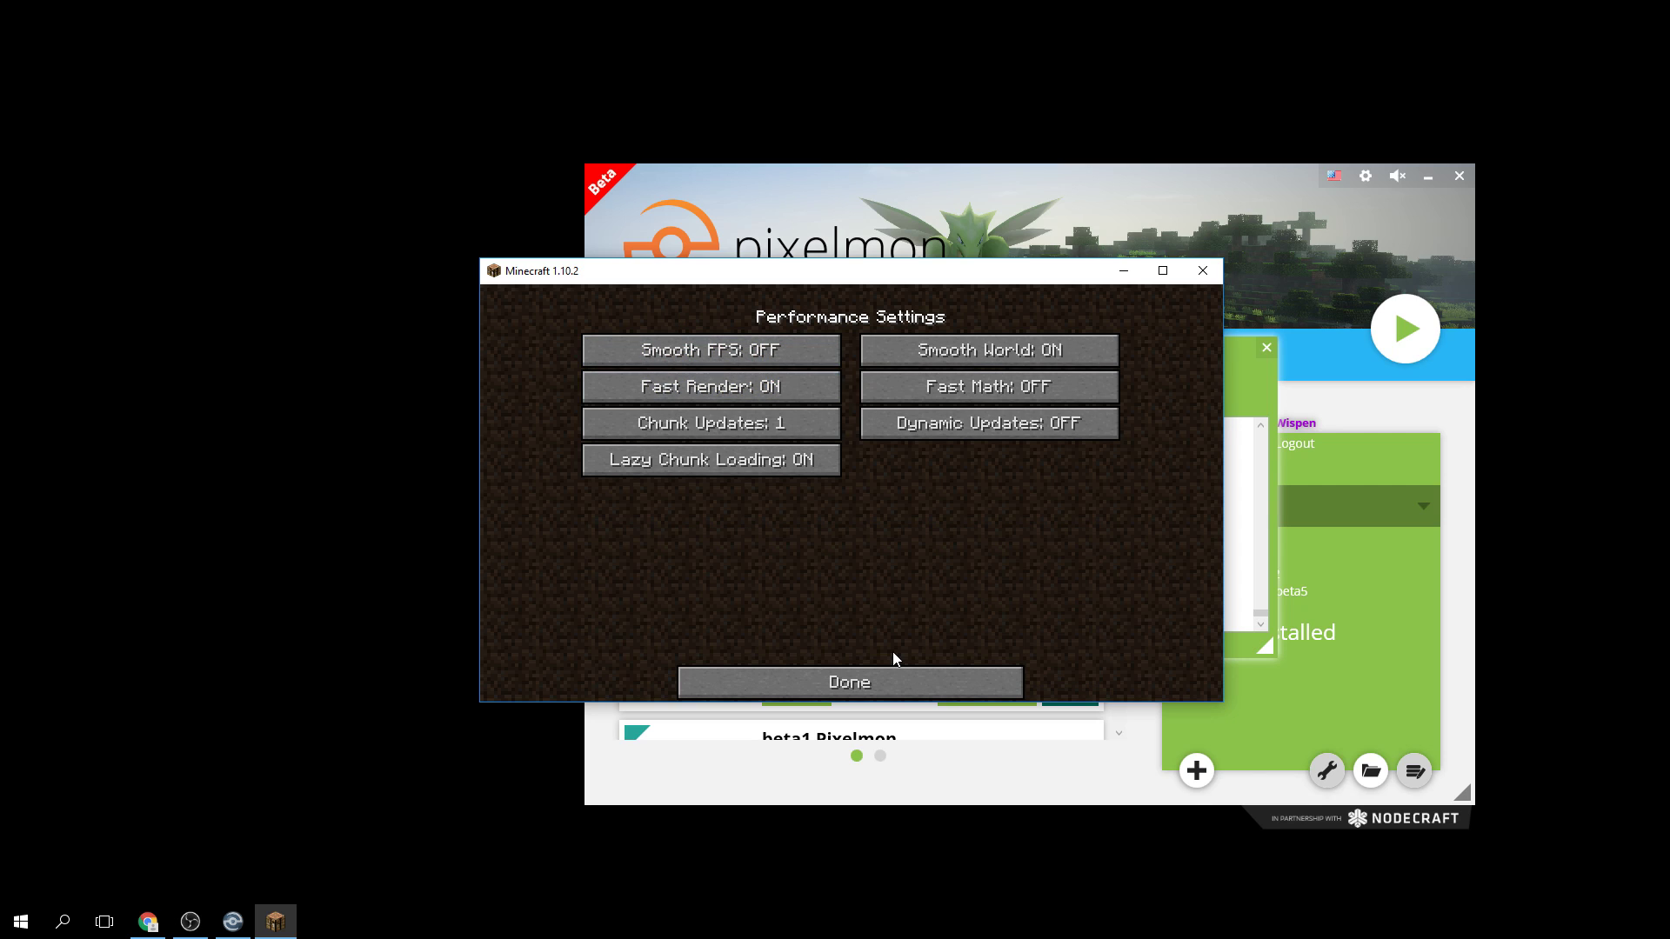
{"action": "left_click", "coordinate": [867, 691]}
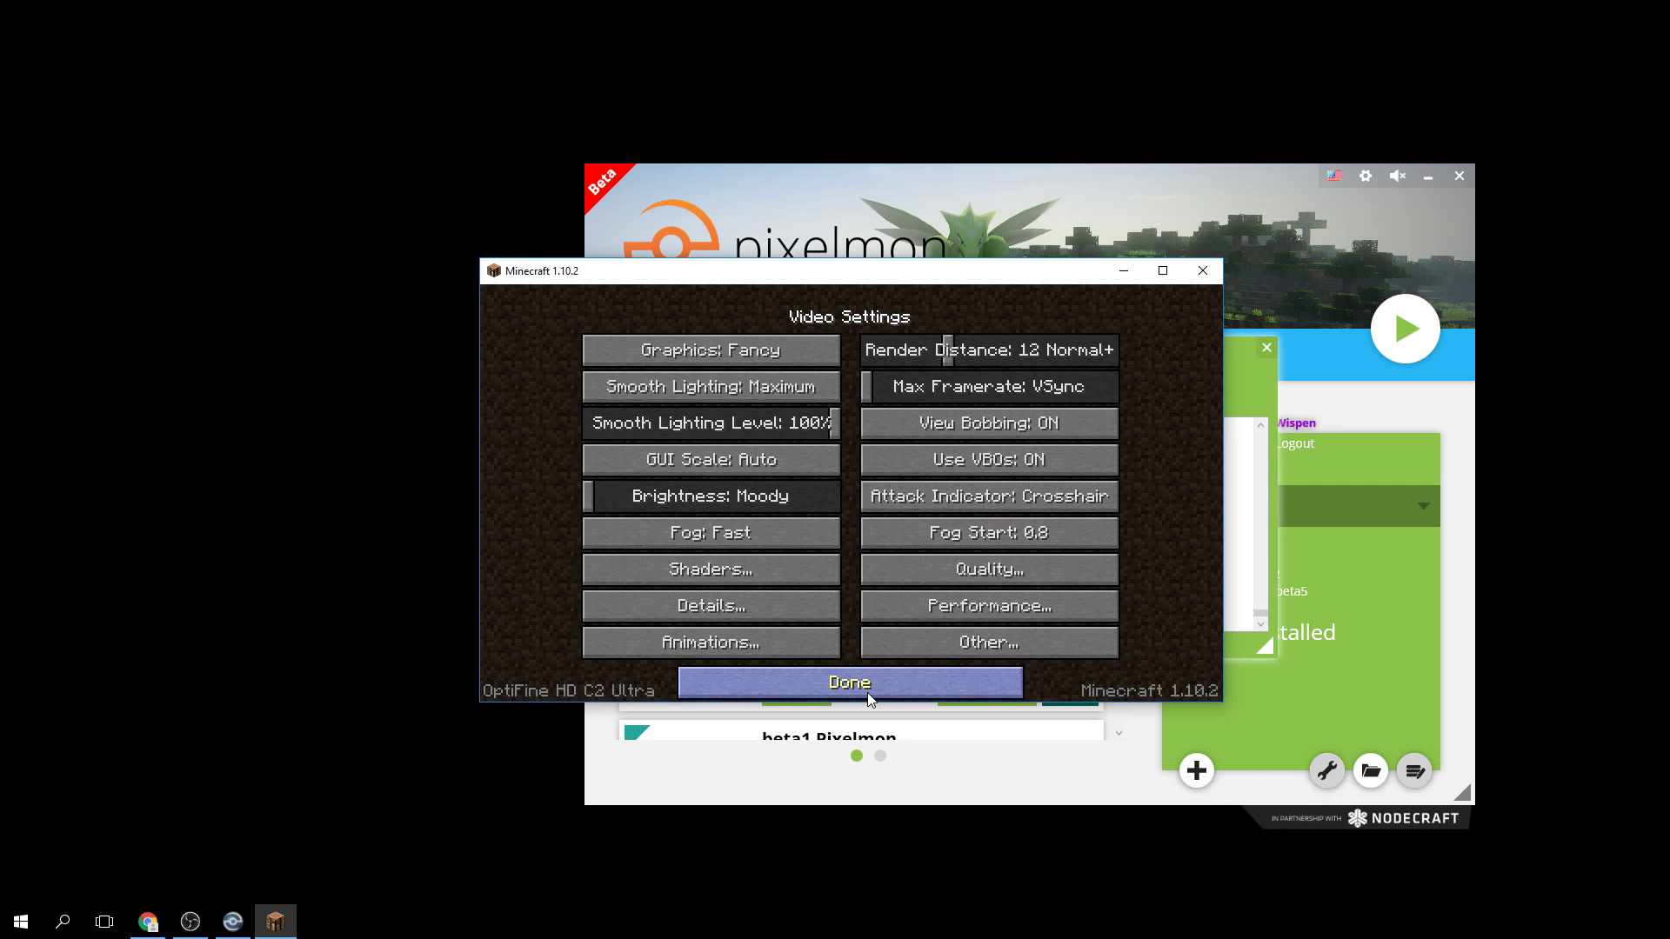
{"action": "left_click", "coordinate": [868, 690]}
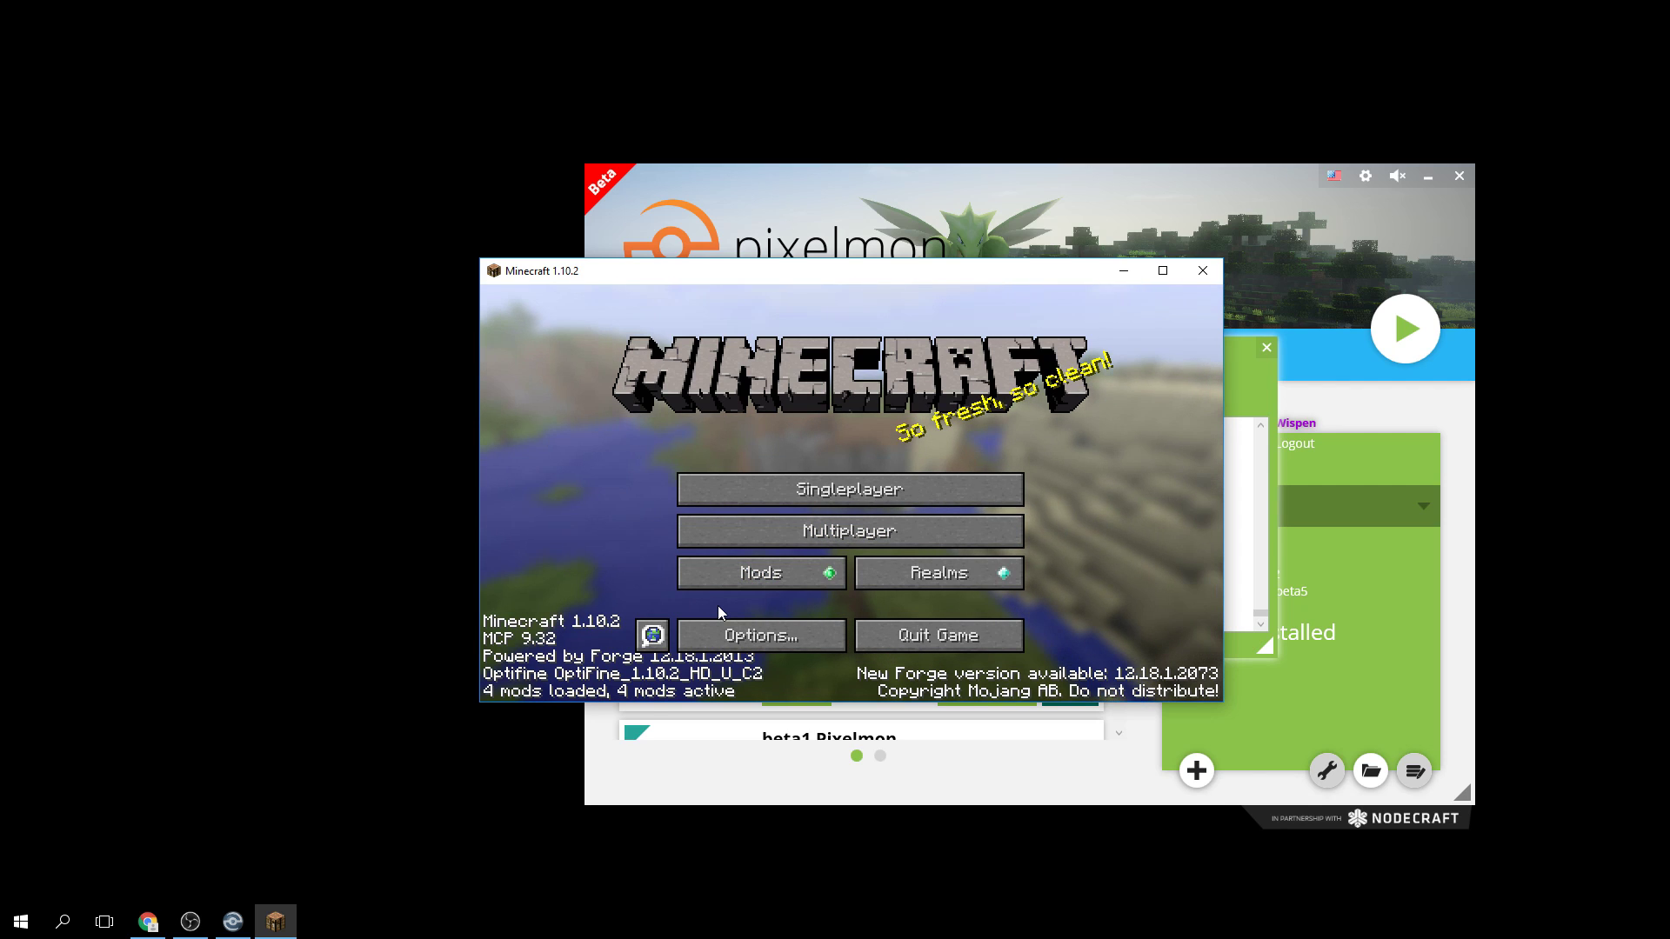
Open the Multiplayer server list from Minecraft's main menu.
{"action": "left_click", "coordinate": [770, 543]}
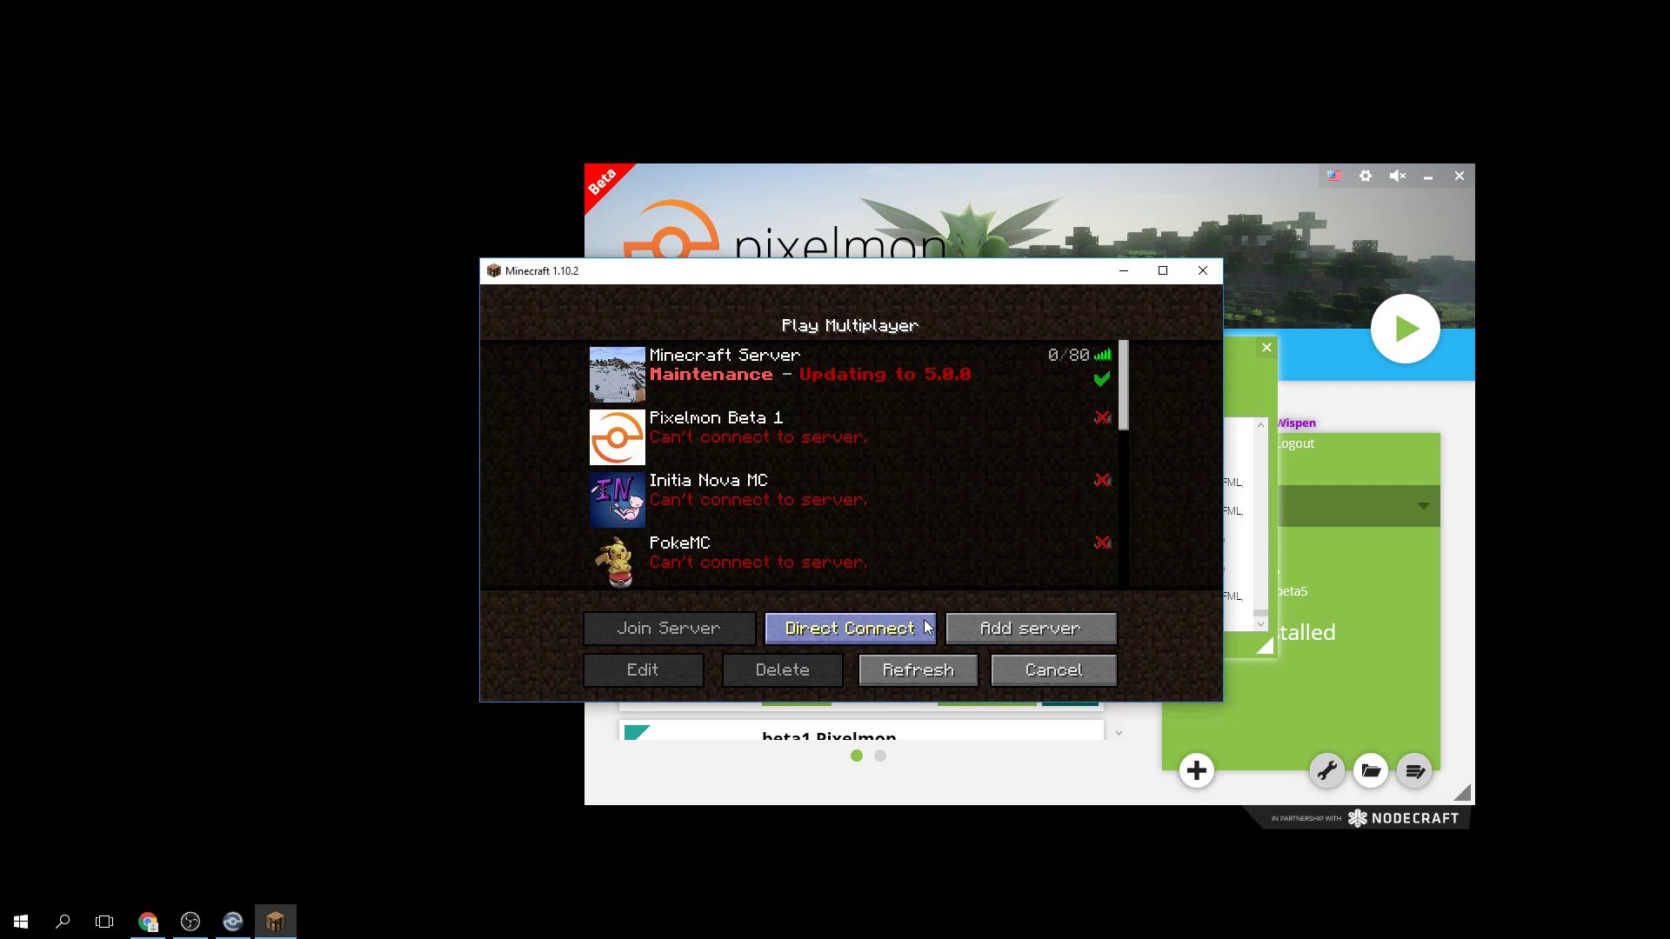